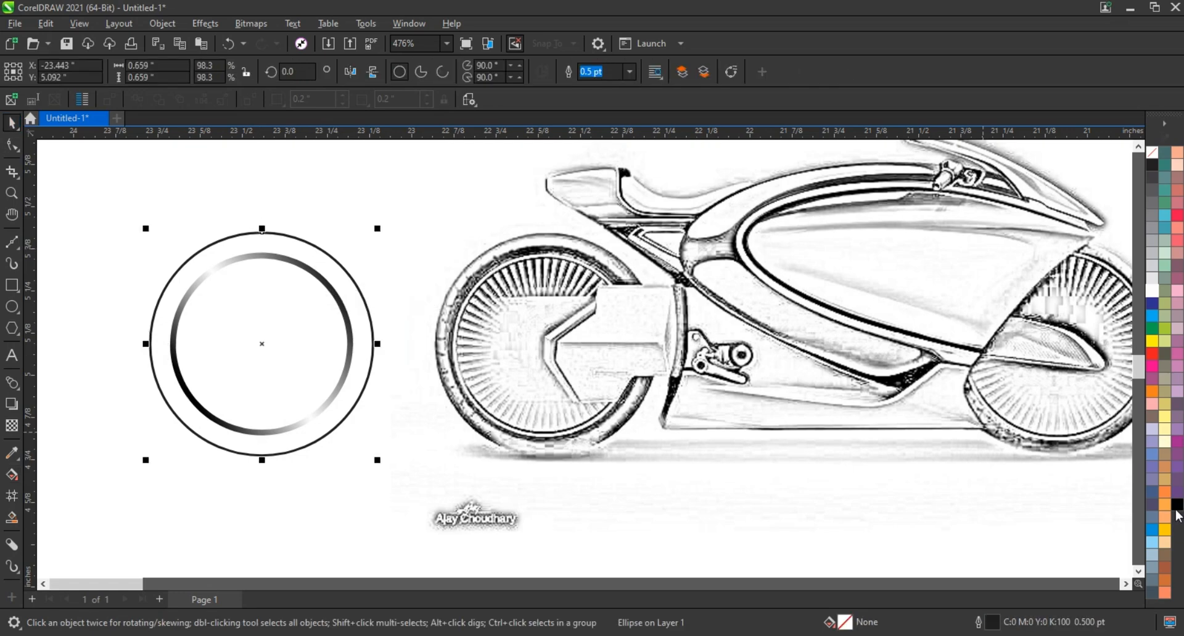
Step: Fill the outer wheel circle with black and remove its outline
{"action": "left_click", "coordinate": [1177, 505]}
{"action": "right_click", "coordinate": [1151, 152]}
{"action": "left_click", "coordinate": [312, 178]}
{"action": "left_click", "coordinate": [300, 242]}
Step: Draw a circle about 0.478 in wide beside the wheel and place a copy slightly below it
{"action": "left_click", "coordinate": [11, 193]}
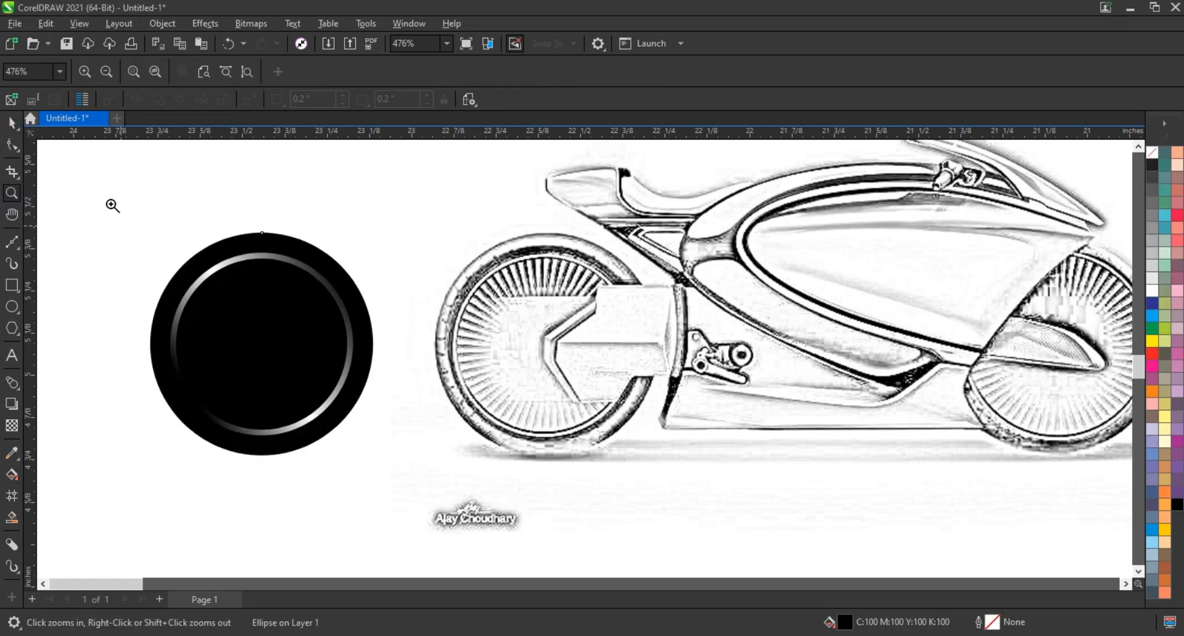
{"action": "left_click_drag", "start_coordinate": [111, 202], "coordinate": [485, 490]}
{"action": "left_click", "coordinate": [12, 307]}
{"action": "left_click_drag", "start_coordinate": [81, 239], "coordinate": [321, 478]}
{"action": "left_click", "coordinate": [11, 124]}
{"action": "left_click_drag", "start_coordinate": [211, 305], "coordinate": [211, 314]}
{"action": "right_click", "coordinate": [211, 313]}
{"action": "left_click", "coordinate": [248, 246], "text": "shift"}
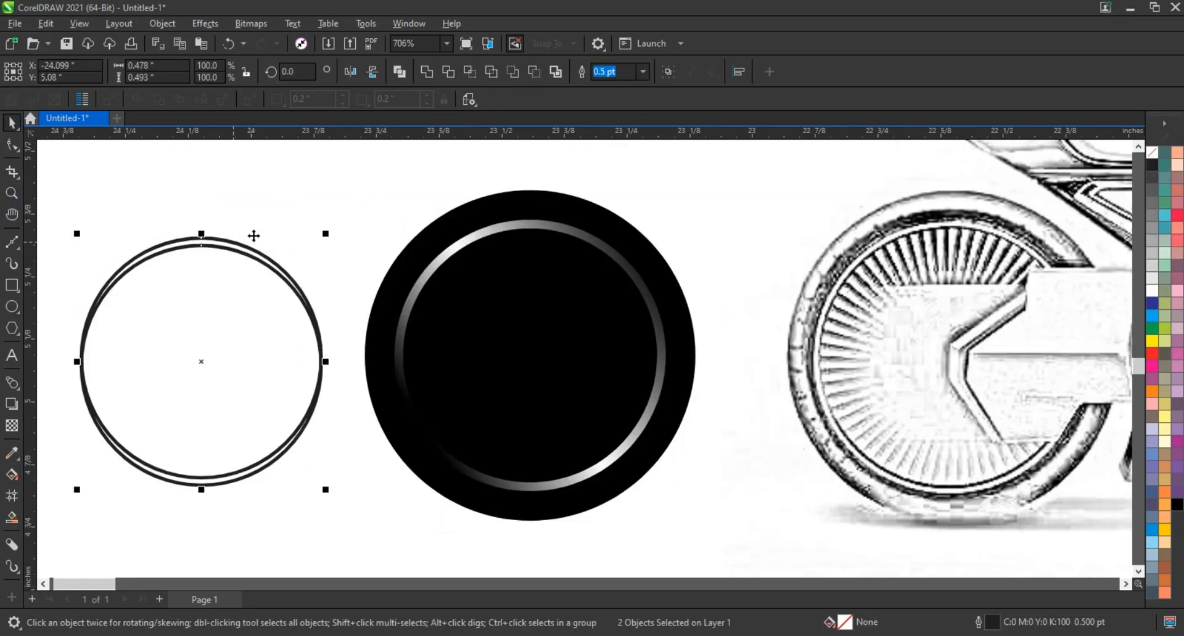
Step: Trim the overlapping circles down to a thin upper crescent and fill it white without an outline
{"action": "left_click", "coordinate": [450, 72]}
{"action": "left_click", "coordinate": [315, 231]}
{"action": "left_click", "coordinate": [312, 414]}
{"action": "key", "text": "Delete"}
{"action": "left_click", "coordinate": [300, 290]}
{"action": "left_click", "coordinate": [1152, 290]}
{"action": "right_click", "coordinate": [1151, 153]}
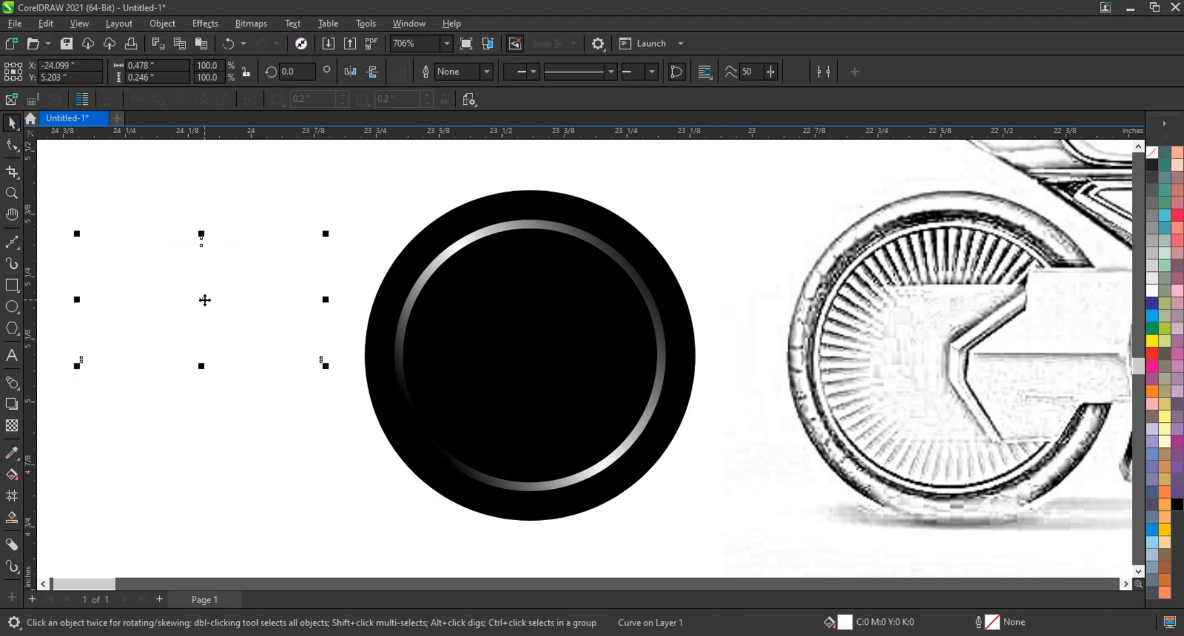
Step: Centre the white crescent on the wheel's upper rim and enlarge it to about 0.599 by 0.309 in
{"action": "left_click_drag", "start_coordinate": [201, 237], "coordinate": [515, 197]}
{"action": "left_click_drag", "start_coordinate": [642, 325], "coordinate": [679, 347]}
{"action": "left_click_drag", "start_coordinate": [391, 347], "coordinate": [376, 361]}
{"action": "left_click", "coordinate": [376, 376], "text": "shift"}
{"action": "key", "text": "c"}
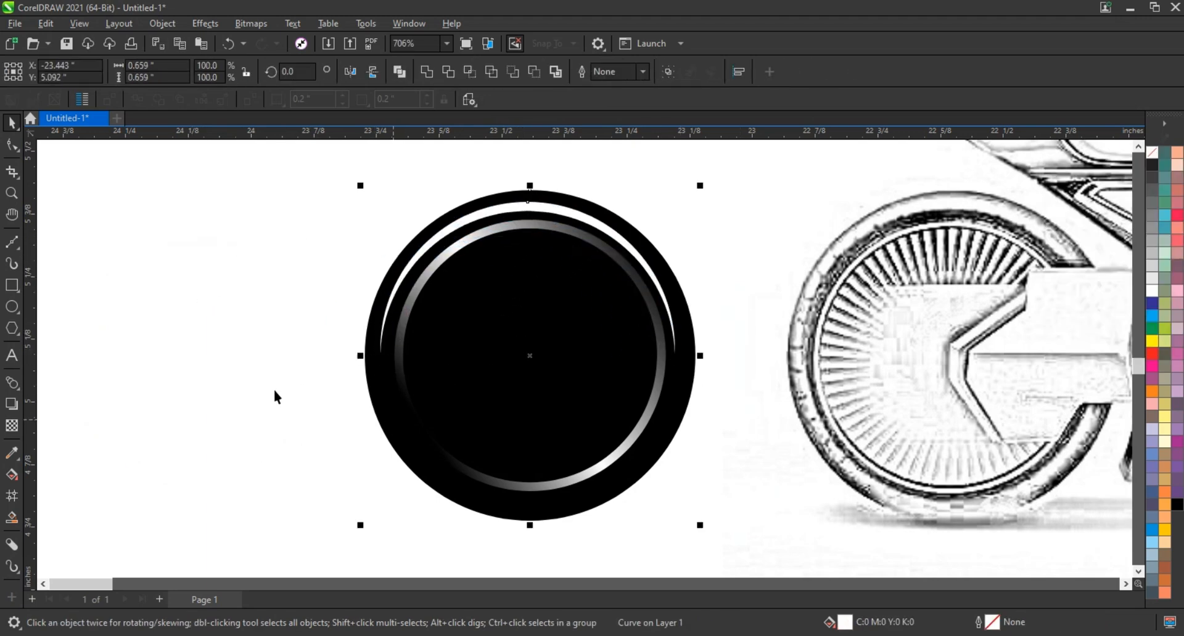
{"action": "left_click", "coordinate": [275, 393]}
{"action": "left_click", "coordinate": [629, 243]}
{"action": "left_click_drag", "start_coordinate": [682, 198], "coordinate": [685, 195]}
Step: Apply a Gaussian Blur with a radius of about 5.6 pixels to the white crescent
{"action": "left_click", "coordinate": [219, 23]}
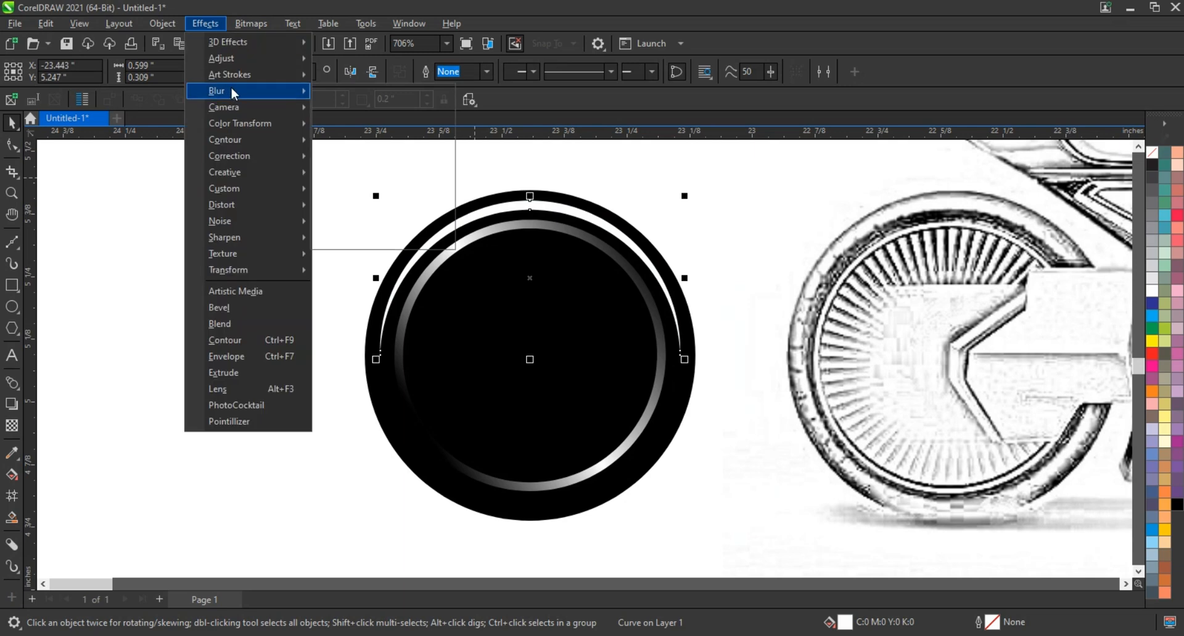
{"action": "mouse_move", "coordinate": [232, 92]}
{"action": "left_click", "coordinate": [351, 109]}
{"action": "left_click_drag", "start_coordinate": [531, 265], "coordinate": [791, 275]}
{"action": "left_click_drag", "start_coordinate": [768, 314], "coordinate": [773, 313]}
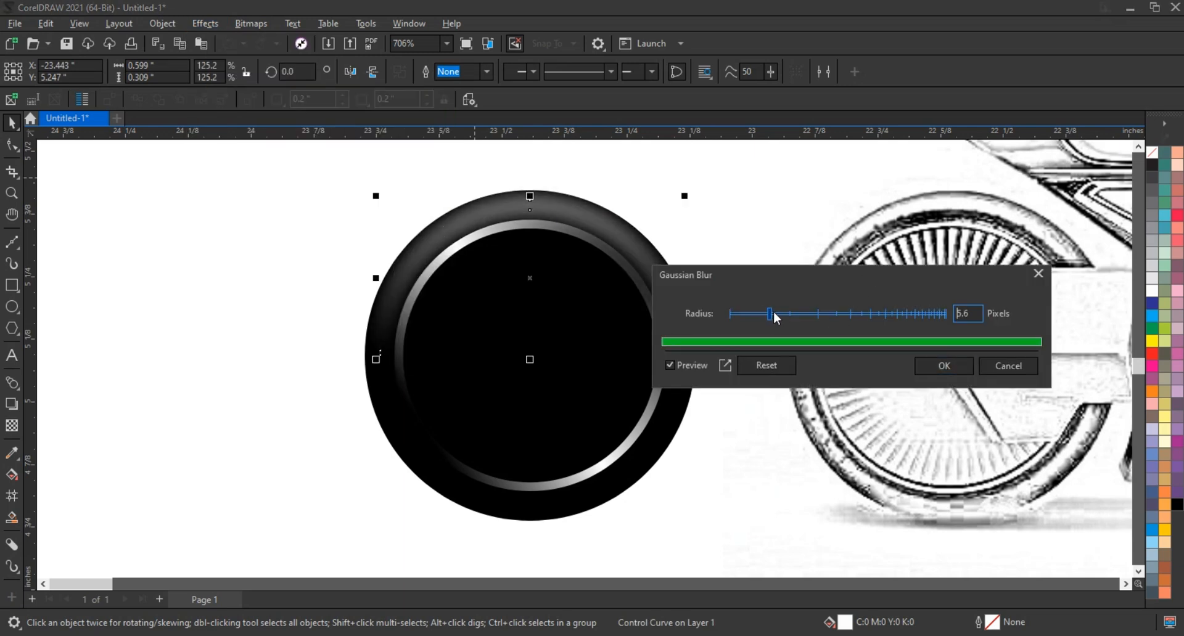
{"action": "left_click", "coordinate": [943, 366]}
Step: PowerClip the blurred crescent highlight inside the black wheel circle
{"action": "left_click_drag", "start_coordinate": [804, 578], "coordinate": [616, 228]}
{"action": "key", "text": "ctrl+z"}
{"action": "right_click", "coordinate": [594, 221]}
{"action": "left_click", "coordinate": [655, 378]}
{"action": "left_click", "coordinate": [395, 425]}
{"action": "left_click", "coordinate": [338, 438]}
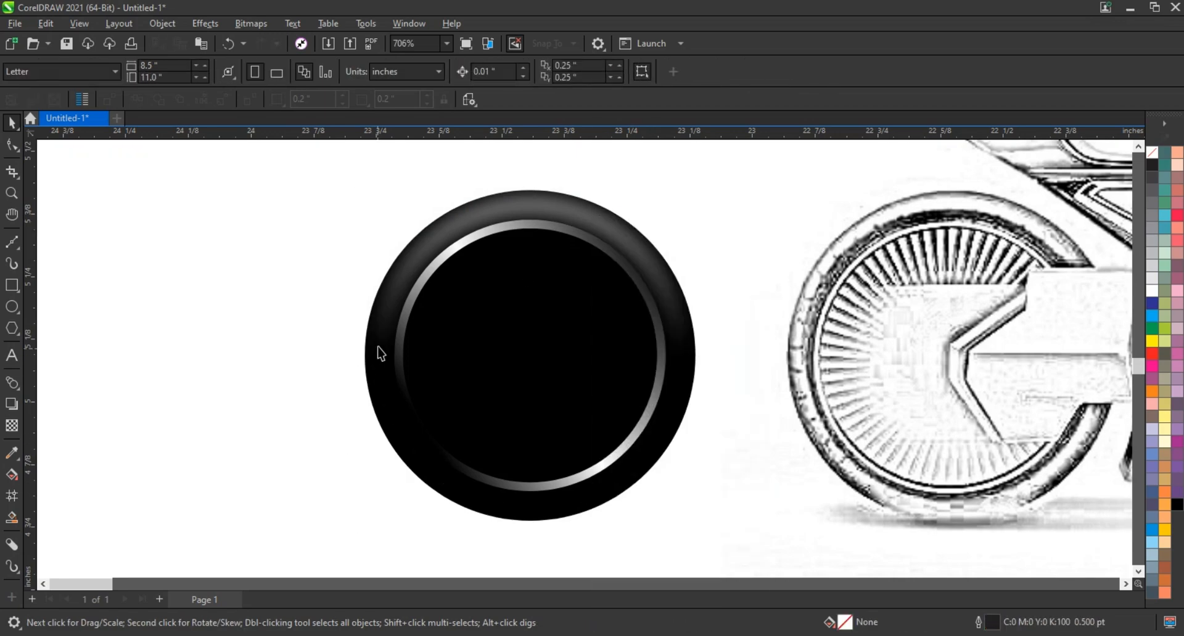
Step: Draw a narrow tread bar about 0.049 by 0.326 in on the wheel's top edge with 0.025 in rounded corners
{"action": "scroll", "coordinate": [379, 354], "scroll_direction": "down", "scroll_amount": 3}
{"action": "left_click", "coordinate": [12, 194]}
{"action": "left_click", "coordinate": [237, 211]}
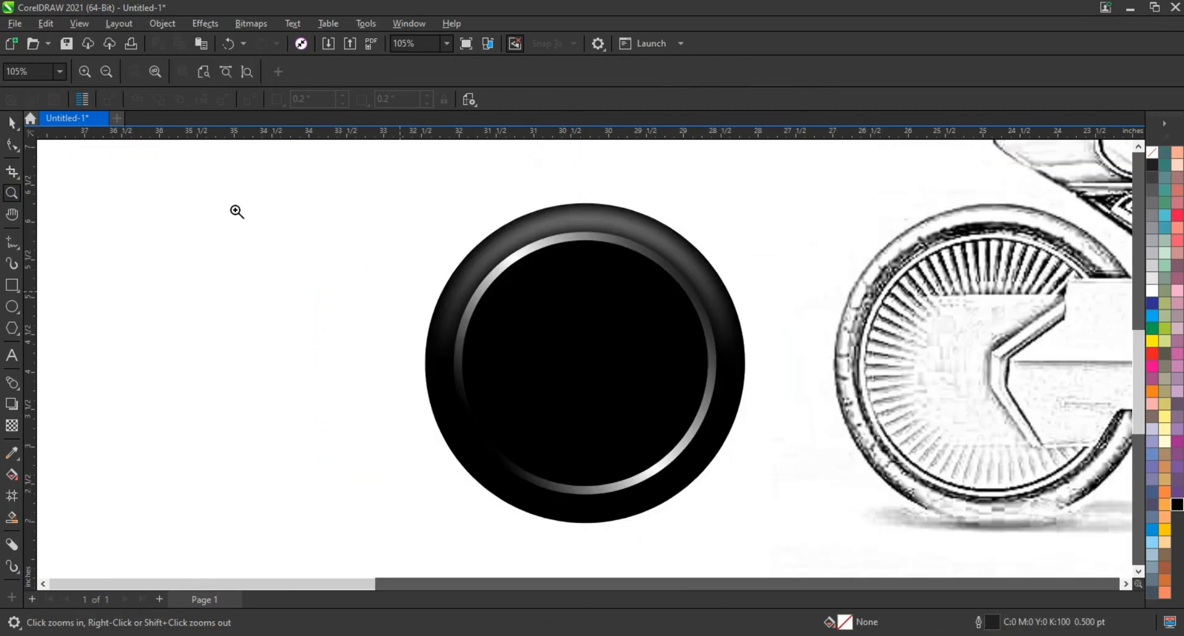
{"action": "key", "text": "F6"}
{"action": "left_click_drag", "start_coordinate": [573, 192], "coordinate": [574, 216]}
{"action": "key", "text": "F10"}
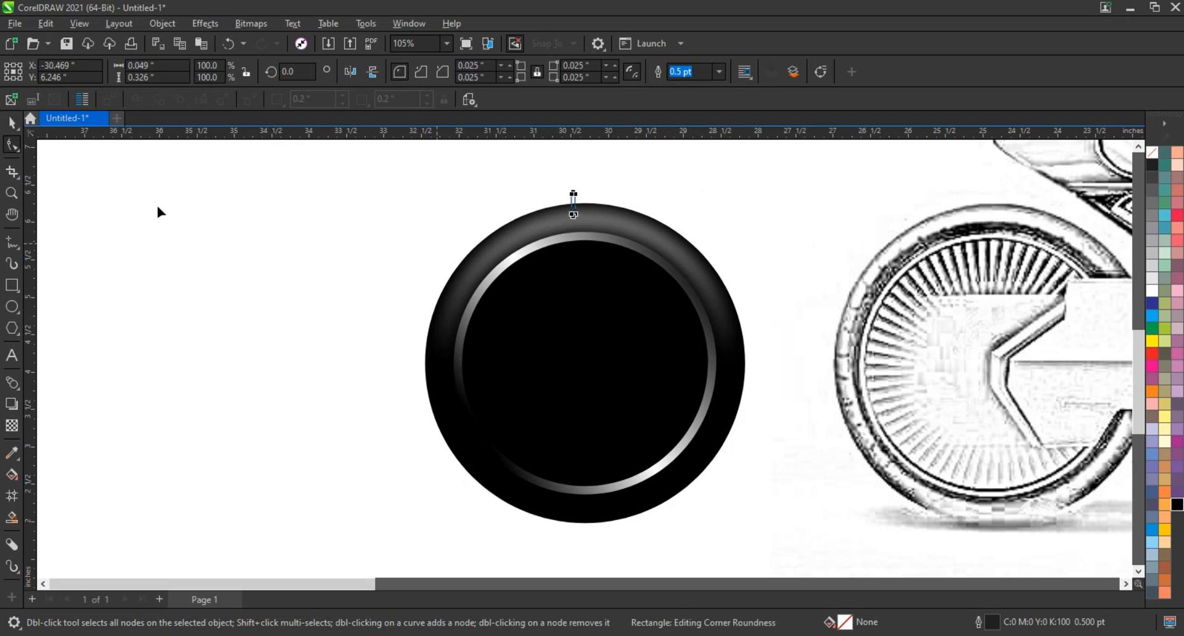
Step: Place a copy of the black tread bar at the wheel's bottom edge and centre the joined pair vertically on the wheel
{"action": "key", "text": "space"}
{"action": "left_click_drag", "start_coordinate": [586, 204], "coordinate": [591, 511]}
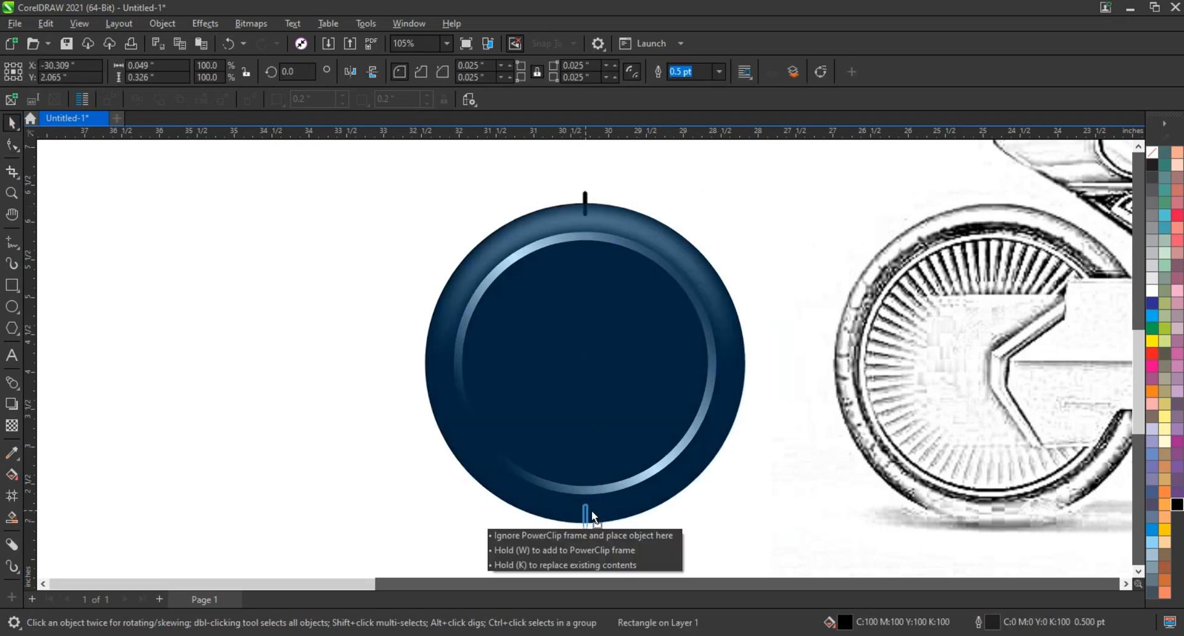
{"action": "left_click", "coordinate": [586, 194], "text": "shift"}
{"action": "key", "text": "e"}
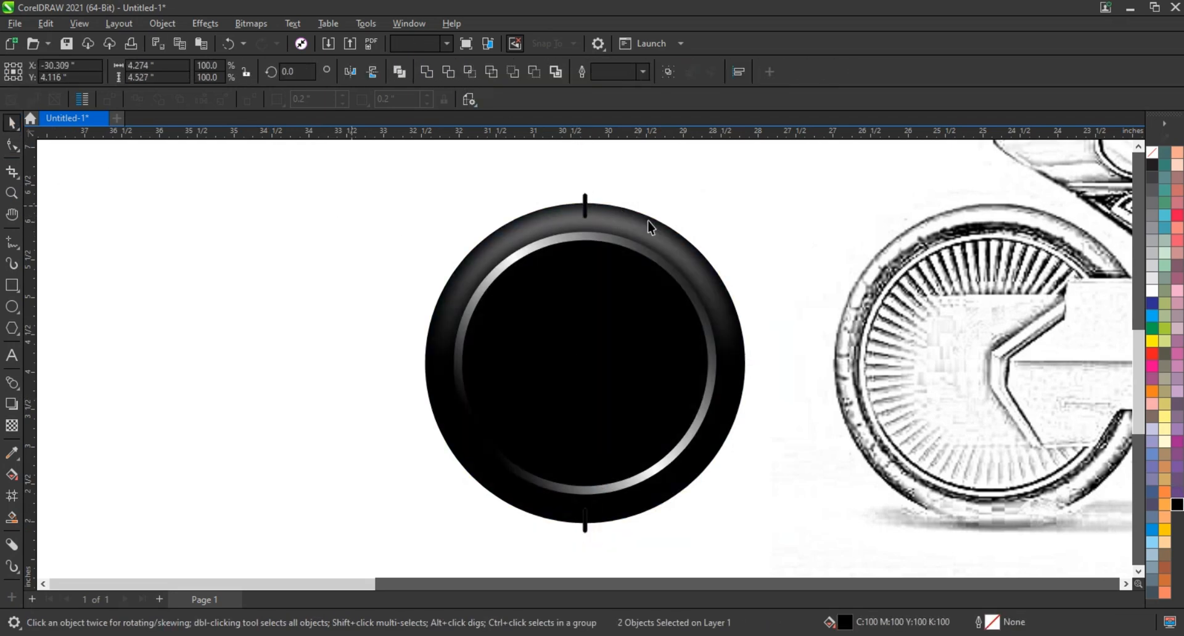
{"action": "left_click", "coordinate": [655, 208]}
Step: Rotate a copy of the tread bar pair slightly clockwise and repeat the duplication around the whole wheel circumference
{"action": "left_click", "coordinate": [585, 199]}
{"action": "left_click", "coordinate": [585, 199]}
{"action": "left_click_drag", "start_coordinate": [594, 190], "coordinate": [605, 188]}
{"action": "right_click", "coordinate": [605, 188]}
{"action": "key", "text": "ctrl+r"}
{"action": "key", "text": "ctrl+r"}
{"action": "key", "text": "ctrl+r"}
{"action": "key", "text": "ctrl+r"}
{"action": "key", "text": "ctrl+r"}
{"action": "key", "text": "ctrl+r"}
{"action": "key", "text": "ctrl+r"}
{"action": "key", "text": "ctrl+r"}
{"action": "key", "text": "ctrl+r"}
{"action": "key", "text": "ctrl+r"}
{"action": "key", "text": "ctrl+r"}
{"action": "key", "text": "ctrl+r"}
{"action": "key", "text": "ctrl+r"}
{"action": "key", "text": "ctrl+r"}
{"action": "key", "text": "ctrl+r"}
{"action": "key", "text": "ctrl+r"}
{"action": "key", "text": "ctrl+r"}
{"action": "key", "text": "ctrl+r"}
{"action": "key", "text": "ctrl+r"}
{"action": "key", "text": "ctrl+r"}
{"action": "key", "text": "ctrl+r"}
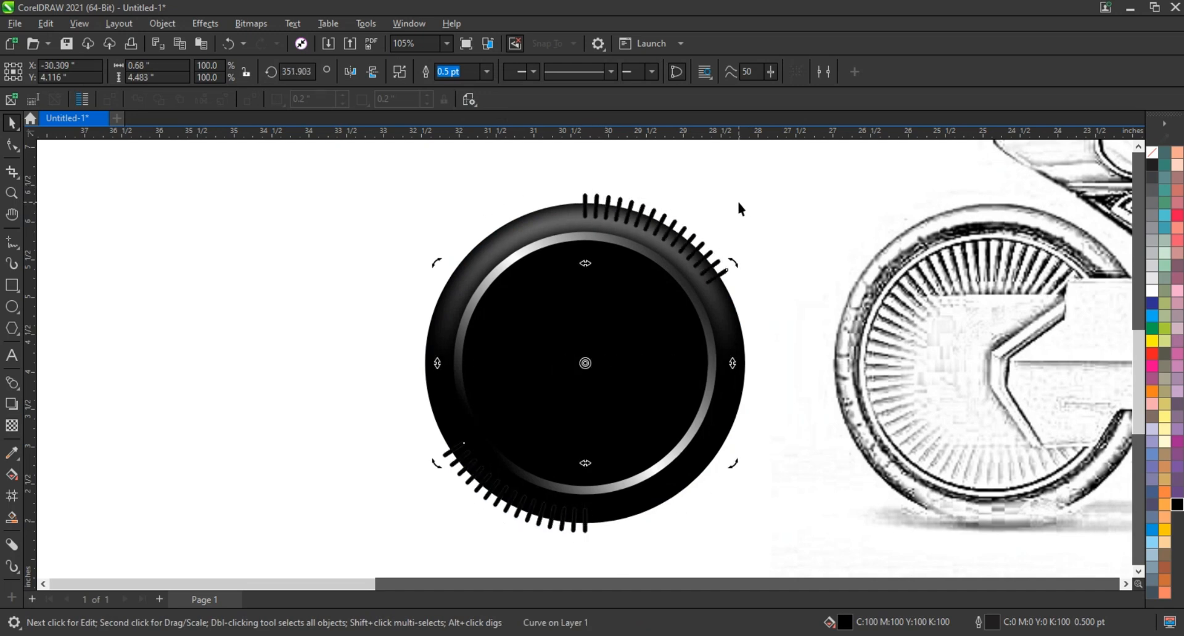
Step: Remove the outlines of all the tread bars and PowerClip them inside the black wheel circle
{"action": "left_click_drag", "start_coordinate": [335, 164], "coordinate": [775, 542]}
{"action": "right_click", "coordinate": [1164, 155]}
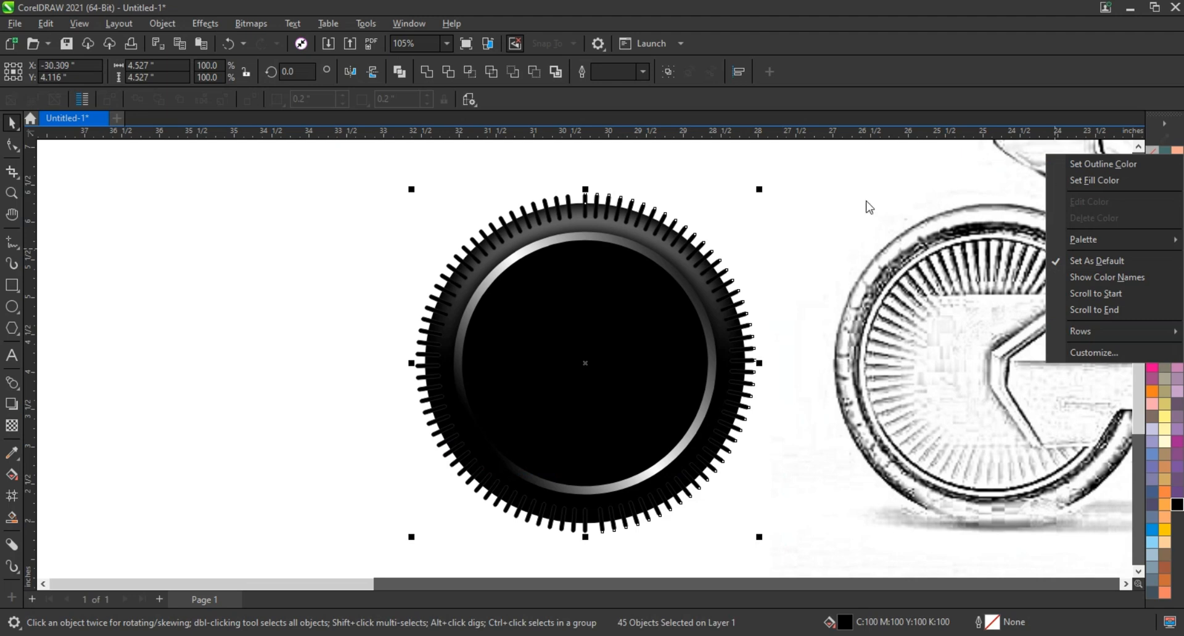
{"action": "left_click", "coordinate": [1092, 168]}
{"action": "right_click", "coordinate": [622, 208]}
{"action": "left_click", "coordinate": [683, 390]}
{"action": "left_click", "coordinate": [441, 320]}
{"action": "left_click", "coordinate": [322, 282]}
Step: Draw a three-sided polygon beside the wheel and narrow it to a spoke about 0.117 in wide and 0.673 in tall
{"action": "scroll", "coordinate": [321, 284], "scroll_direction": "down", "scroll_amount": 2}
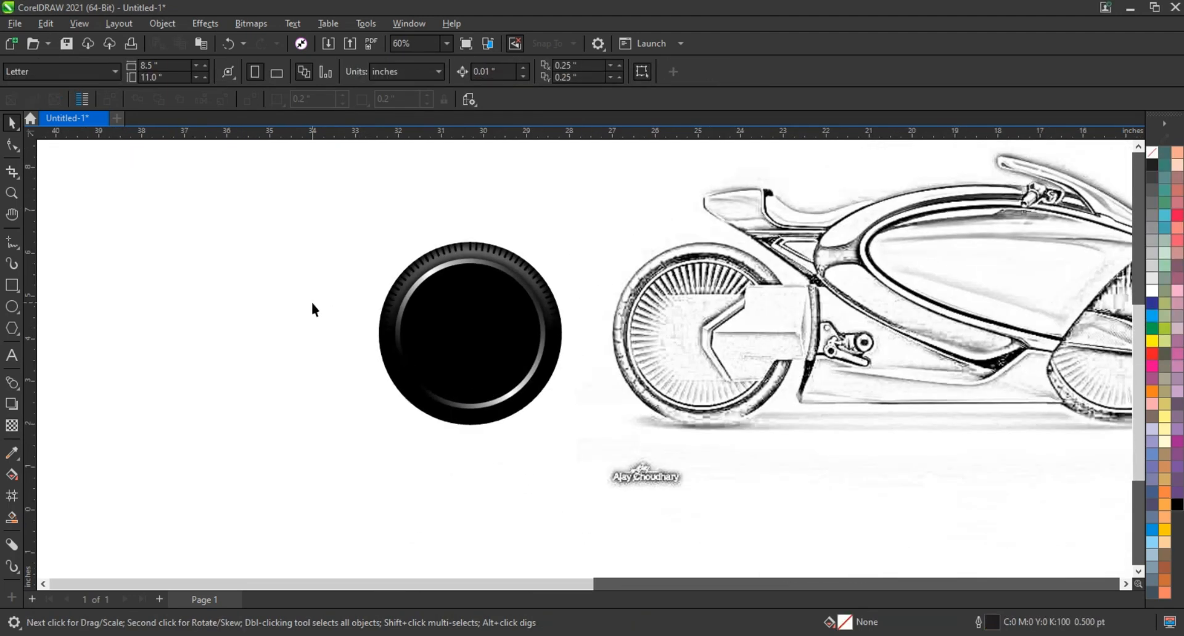
{"action": "scroll", "coordinate": [312, 303], "scroll_direction": "down", "scroll_amount": 1}
{"action": "left_click", "coordinate": [11, 194]}
{"action": "left_click_drag", "start_coordinate": [347, 249], "coordinate": [517, 406]}
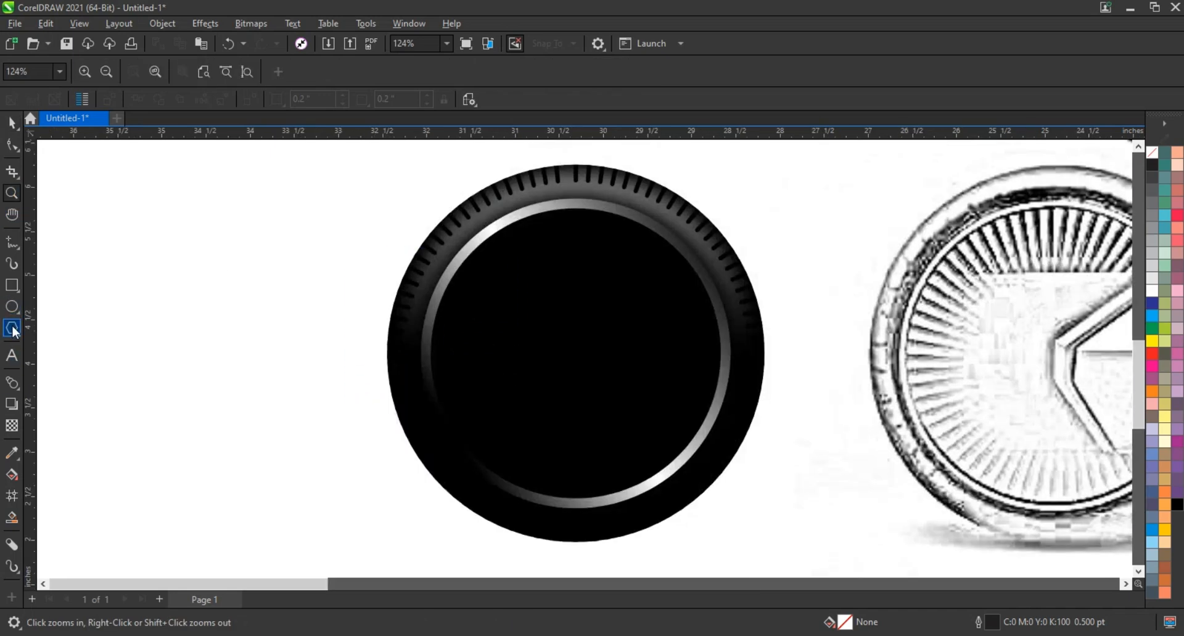
{"action": "left_click", "coordinate": [13, 328]}
{"action": "left_click_drag", "start_coordinate": [184, 267], "coordinate": [243, 338]}
{"action": "left_click_drag", "start_coordinate": [257, 297], "coordinate": [229, 299]}
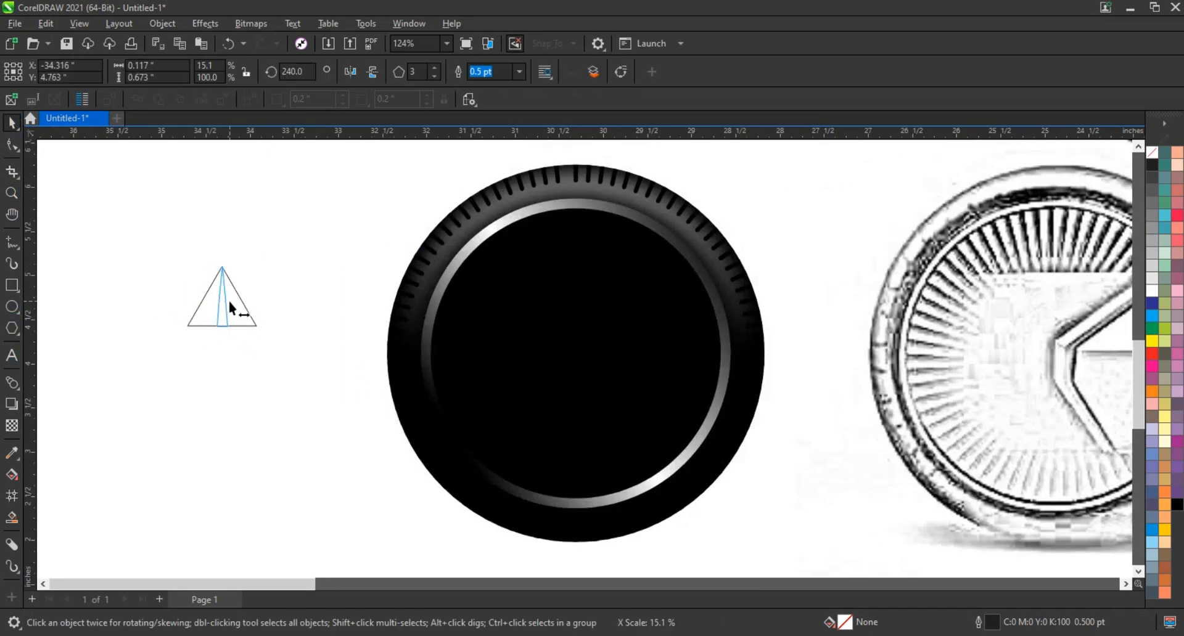
Step: Draw a vertical line centred on the narrow triangle and stretch it past both the tip and the base
{"action": "key", "text": "shift+F2"}
{"action": "left_click", "coordinate": [12, 244]}
{"action": "scroll", "coordinate": [323, 363], "scroll_direction": "down", "scroll_amount": 2}
{"action": "left_click", "coordinate": [304, 269]}
{"action": "left_click", "coordinate": [304, 531], "text": "ctrl"}
{"action": "key", "text": "space"}
{"action": "left_click", "coordinate": [500, 497], "text": "shift"}
{"action": "key", "text": "c"}
{"action": "key", "text": "t"}
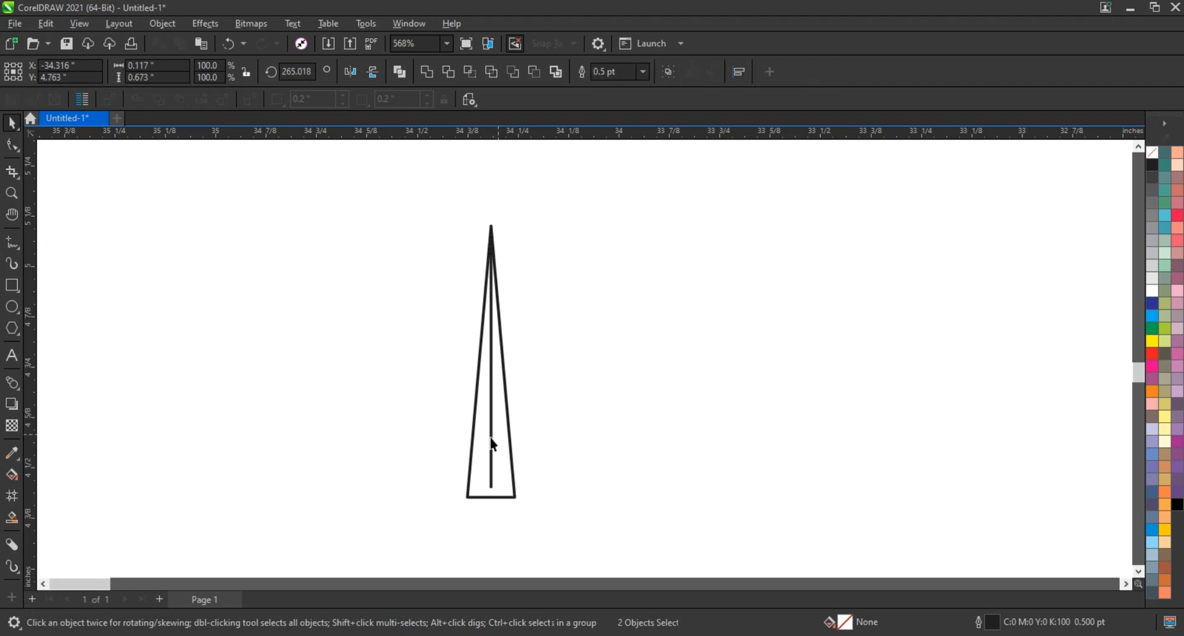
{"action": "left_click", "coordinate": [493, 444]}
{"action": "left_click_drag", "start_coordinate": [491, 237], "coordinate": [497, 197]}
Step: Create the triangle's two halves as separate shapes with Smart Fill and move them clear of the original
{"action": "left_click", "coordinate": [482, 483]}
{"action": "left_click", "coordinate": [500, 484]}
{"action": "key", "text": "space"}
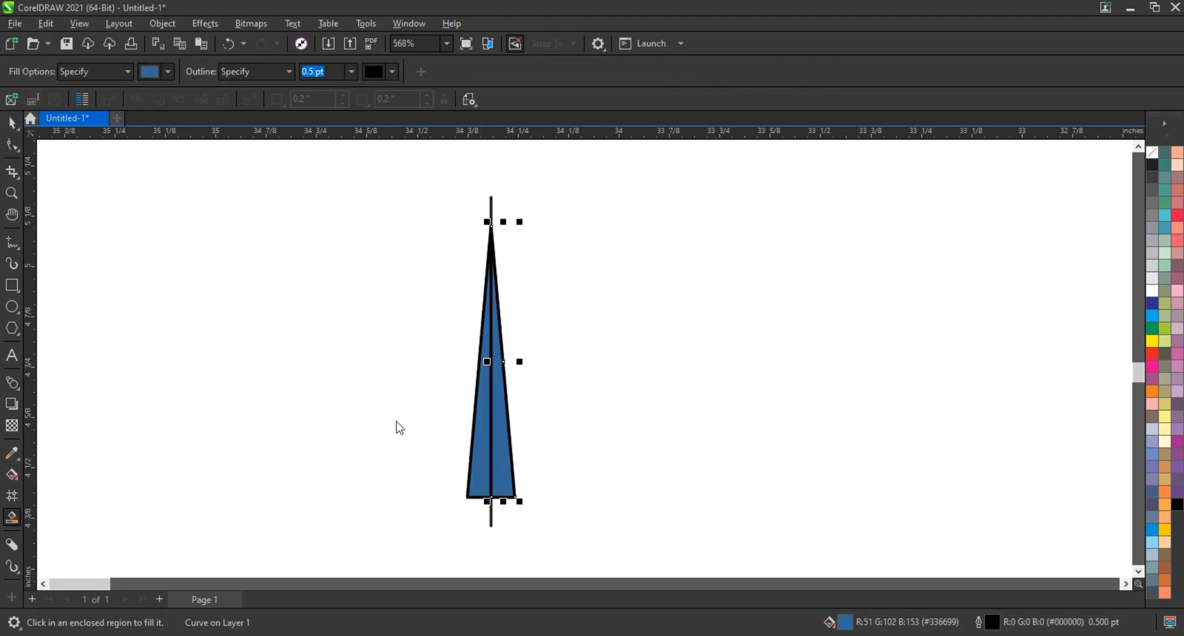
{"action": "left_click", "coordinate": [484, 422], "text": "shift"}
{"action": "left_click_drag", "start_coordinate": [492, 363], "coordinate": [644, 363]}
Step: Delete the original triangle and dividing line, and flip the two filled halves vertically
{"action": "left_click_drag", "start_coordinate": [428, 184], "coordinate": [587, 535]}
{"action": "key", "text": "Delete"}
{"action": "left_click_drag", "start_coordinate": [703, 533], "coordinate": [586, 191]}
{"action": "left_click", "coordinate": [373, 73]}
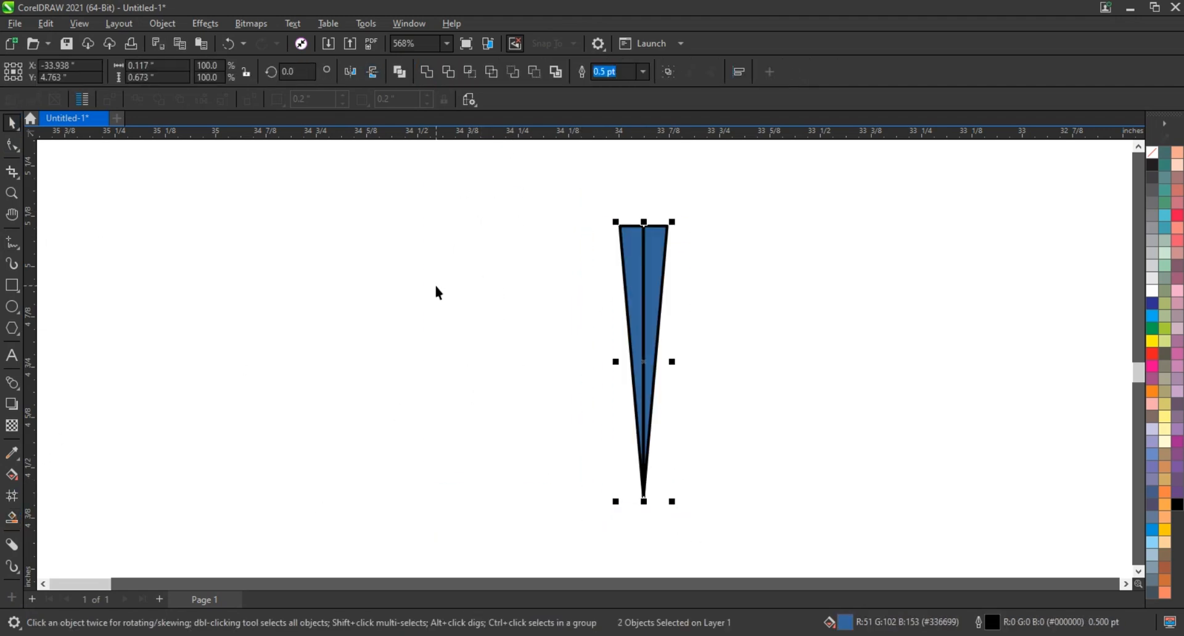
Step: Apply black-to-white fountain fills to both halves of the wedge, dark at the tip and light at the wide end
{"action": "left_click", "coordinate": [436, 291]}
{"action": "left_click", "coordinate": [656, 266]}
{"action": "left_click", "coordinate": [1152, 165]}
{"action": "key", "text": "g"}
{"action": "left_click_drag", "start_coordinate": [647, 398], "coordinate": [661, 240]}
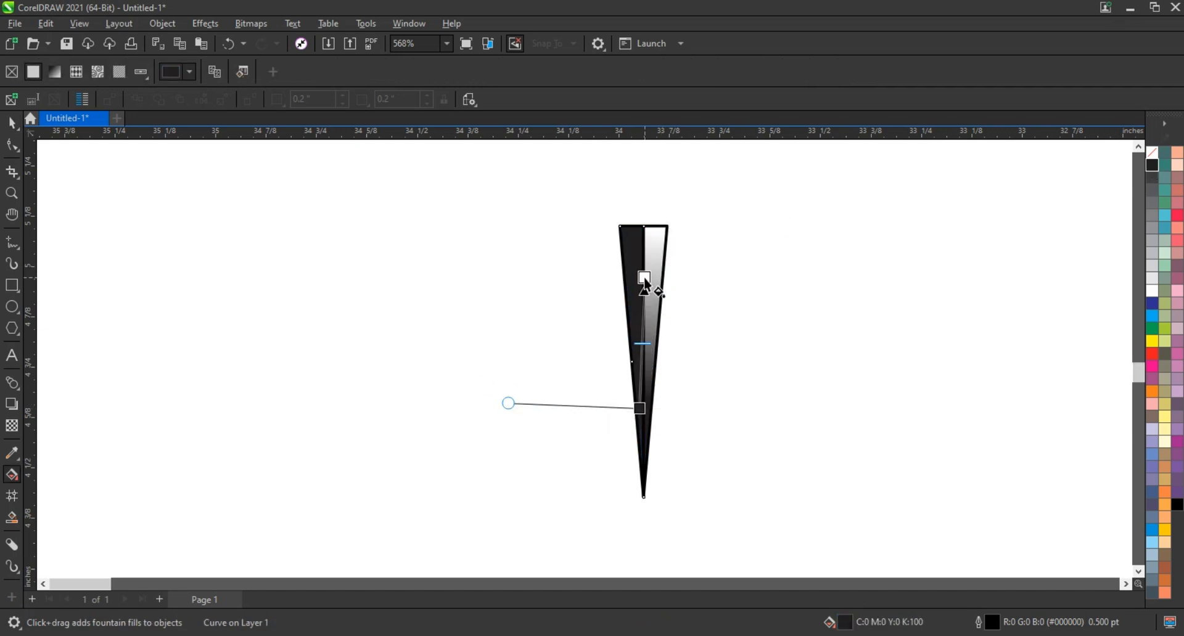
{"action": "left_click_drag", "start_coordinate": [644, 278], "coordinate": [637, 296]}
{"action": "left_click_drag", "start_coordinate": [639, 408], "coordinate": [634, 417]}
Step: Remove the outlines of both wedge halves and group them
{"action": "left_click", "coordinate": [12, 124]}
{"action": "left_click_drag", "start_coordinate": [580, 185], "coordinate": [709, 525]}
{"action": "right_click", "coordinate": [1152, 154]}
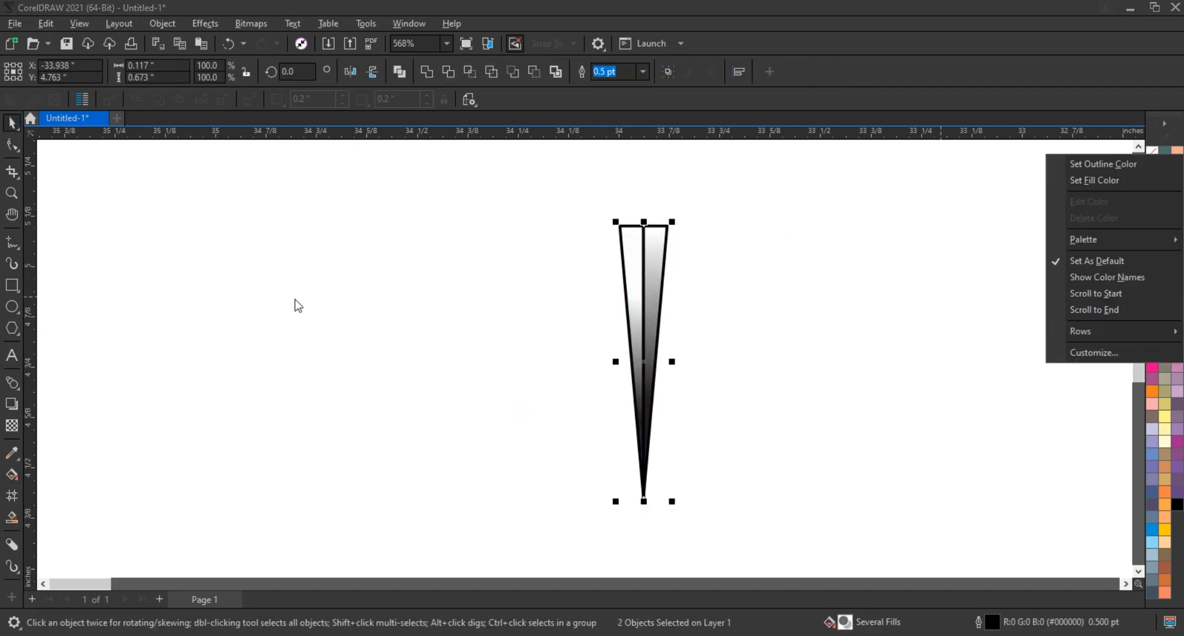
{"action": "key", "text": "ctrl+g"}
Step: Centre the grouped spoke wedge horizontally on the wheel
{"action": "scroll", "coordinate": [237, 350], "scroll_direction": "down", "scroll_amount": 3}
{"action": "left_click", "coordinate": [654, 221], "text": "shift"}
{"action": "key", "text": "c"}
{"action": "key", "text": "Escape"}
{"action": "left_click", "coordinate": [771, 330]}
Step: Adjust the fountain fills of both spoke halves, extending their light ends beyond the wide end of the wedge
{"action": "scroll", "coordinate": [808, 352], "scroll_direction": "up", "scroll_amount": 4}
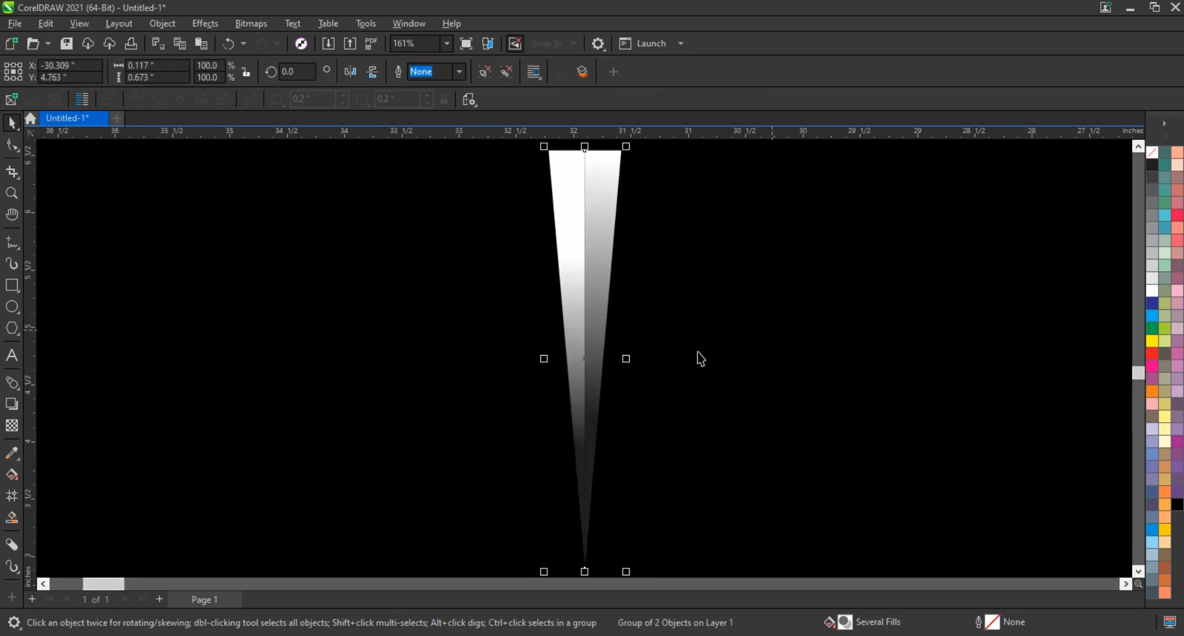
{"action": "scroll", "coordinate": [701, 353], "scroll_direction": "down", "scroll_amount": 1}
{"action": "key", "text": "g"}
{"action": "left_click_drag", "start_coordinate": [652, 379], "coordinate": [657, 347]}
{"action": "left_click_drag", "start_coordinate": [658, 256], "coordinate": [685, 198]}
{"action": "left_click_drag", "start_coordinate": [640, 308], "coordinate": [637, 259]}
{"action": "left_click_drag", "start_coordinate": [638, 397], "coordinate": [631, 429]}
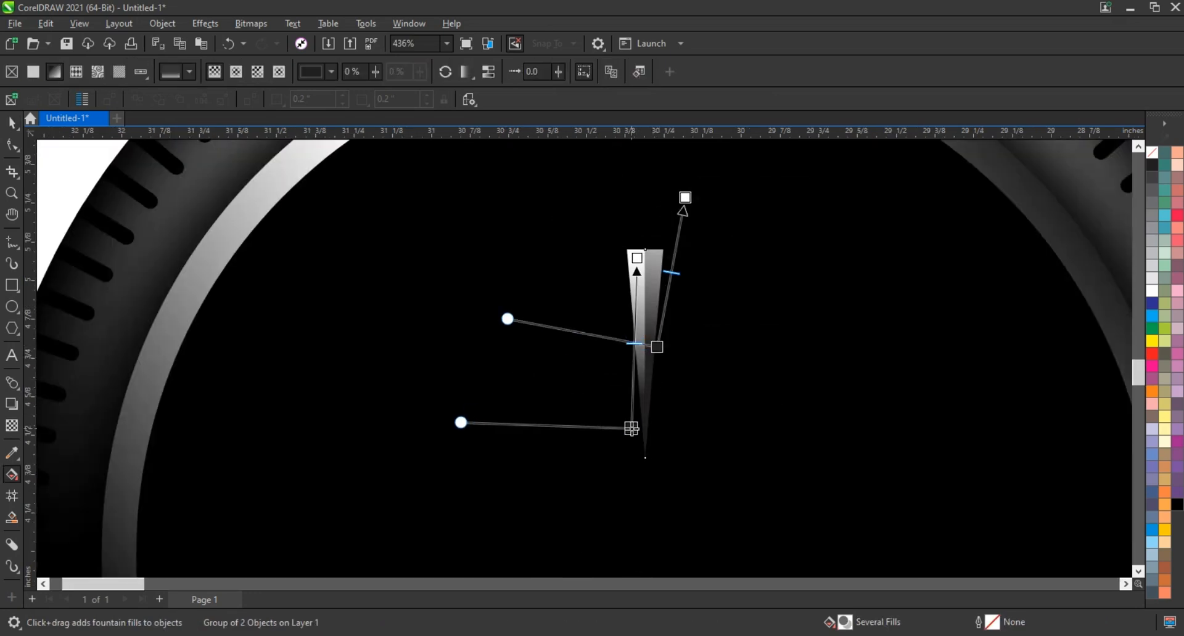
{"action": "left_click_drag", "start_coordinate": [637, 258], "coordinate": [635, 229]}
{"action": "left_click_drag", "start_coordinate": [679, 191], "coordinate": [700, 201]}
{"action": "key", "text": "ctrl+z"}
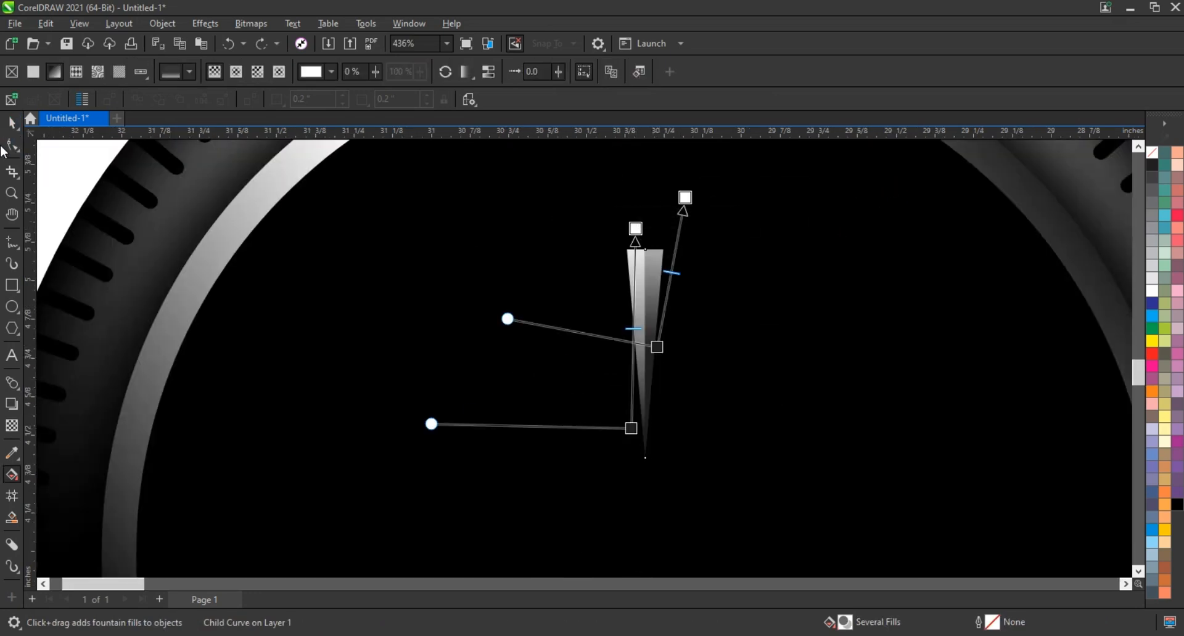
{"action": "left_click", "coordinate": [12, 123]}
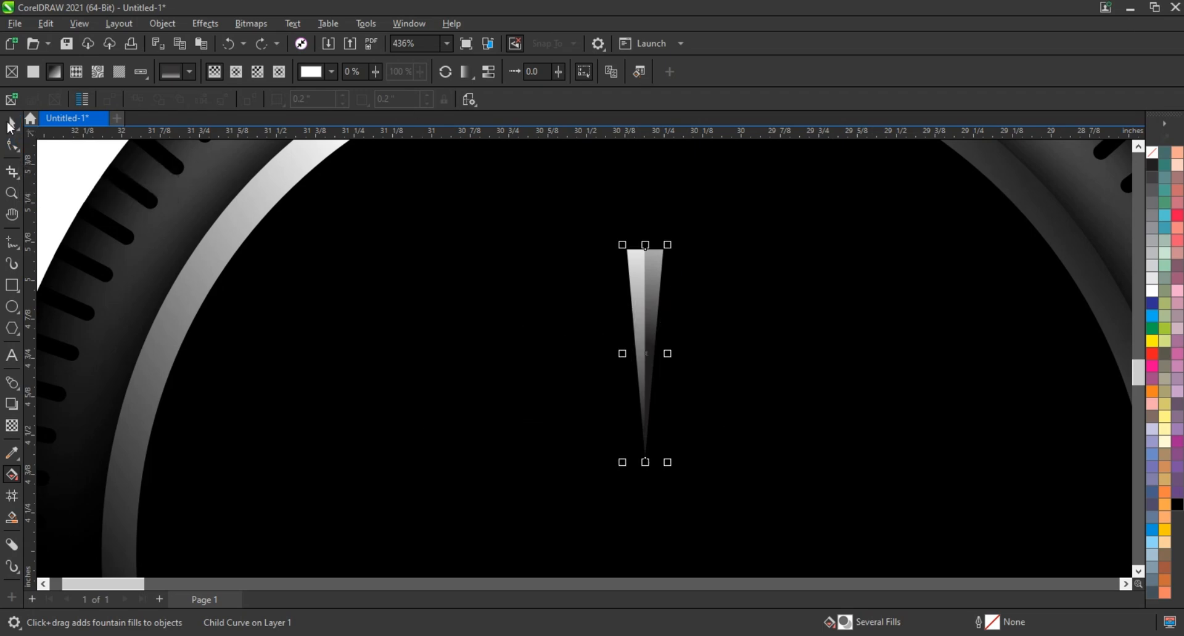
{"action": "left_click", "coordinate": [476, 418]}
Step: Set the spoke against the top of the inner rim, add a flipped copy at the bottom, and group the pair
{"action": "scroll", "coordinate": [476, 418], "scroll_direction": "down", "scroll_amount": 1}
{"action": "scroll", "coordinate": [476, 418], "scroll_direction": "down", "scroll_amount": 2}
{"action": "left_click", "coordinate": [202, 278]}
{"action": "scroll", "coordinate": [202, 278], "scroll_direction": "down", "scroll_amount": 1}
{"action": "left_click", "coordinate": [350, 316]}
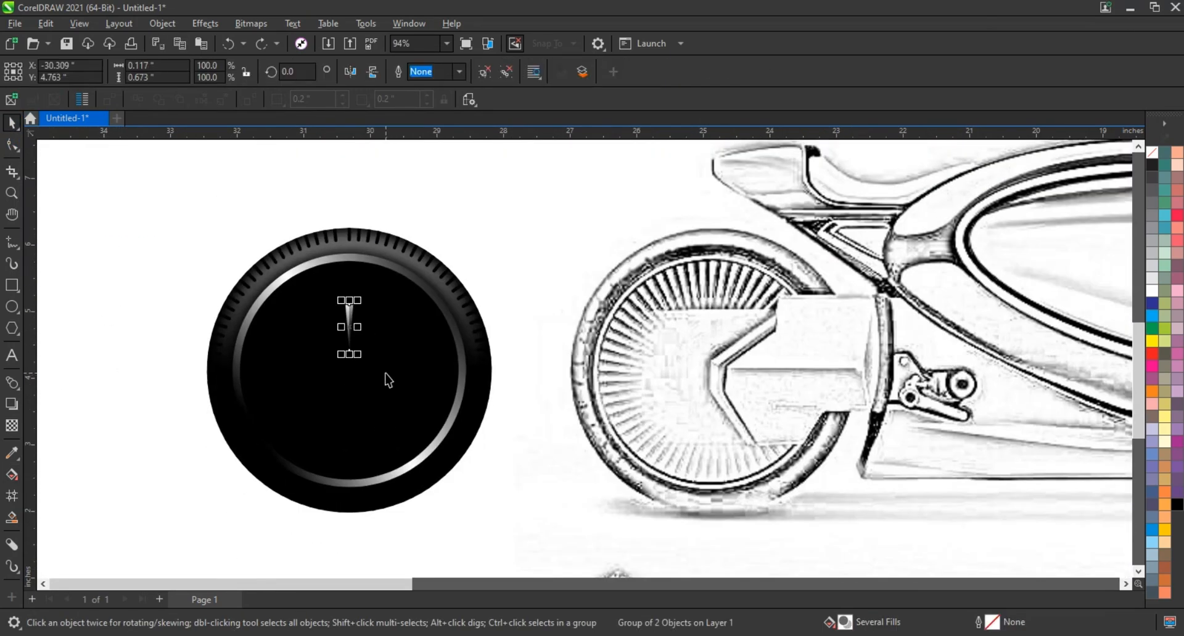
{"action": "left_click_drag", "start_coordinate": [350, 326], "coordinate": [349, 474]}
{"action": "right_click", "coordinate": [352, 346]}
{"action": "left_click", "coordinate": [350, 280], "text": "shift"}
{"action": "key", "text": "ctrl+g"}
{"action": "left_click", "coordinate": [350, 276]}
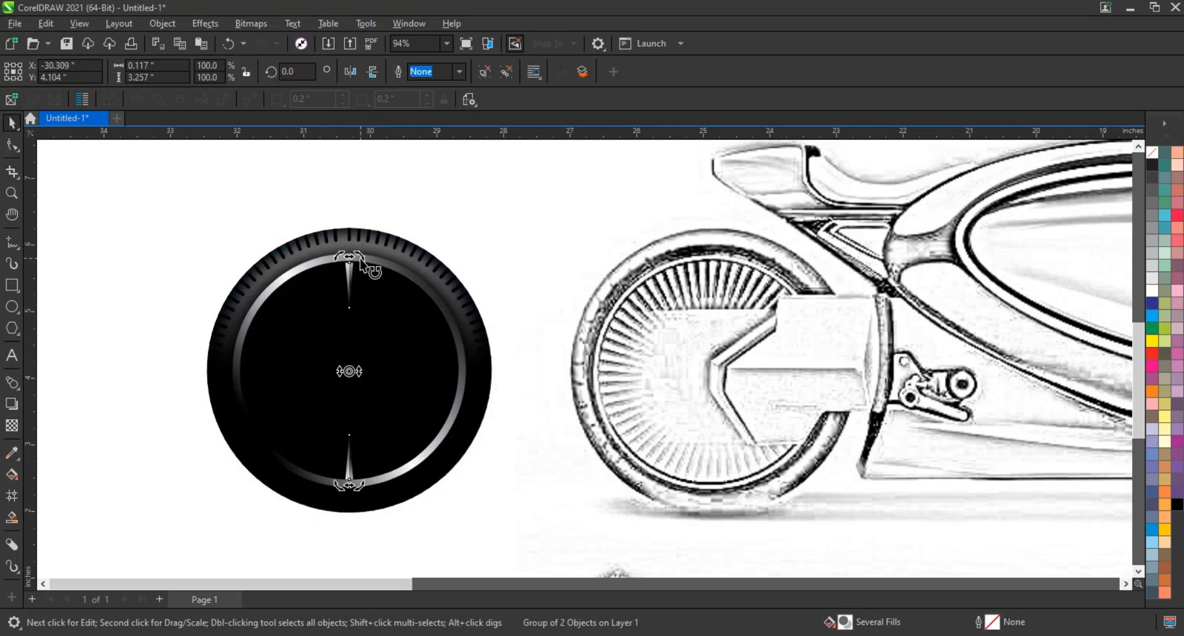
Step: Repeat the rotated duplication of the spoke pair until spokes fill the whole inner rim of the wheel
{"action": "key", "text": "ctrl+r"}
{"action": "key", "text": "ctrl+r"}
{"action": "key", "text": "ctrl+r"}
{"action": "key", "text": "ctrl+r"}
{"action": "key", "text": "ctrl+r"}
{"action": "key", "text": "ctrl+r"}
{"action": "key", "text": "ctrl+r"}
{"action": "key", "text": "ctrl+r"}
{"action": "key", "text": "ctrl+r"}
{"action": "key", "text": "ctrl+r"}
{"action": "key", "text": "ctrl+r"}
{"action": "key", "text": "ctrl+r"}
{"action": "key", "text": "ctrl+r"}
{"action": "key", "text": "ctrl+r"}
{"action": "key", "text": "ctrl+r"}
{"action": "key", "text": "ctrl+r"}
{"action": "key", "text": "ctrl+r"}
{"action": "key", "text": "ctrl+r"}
{"action": "key", "text": "ctrl+r"}
{"action": "key", "text": "ctrl+r"}
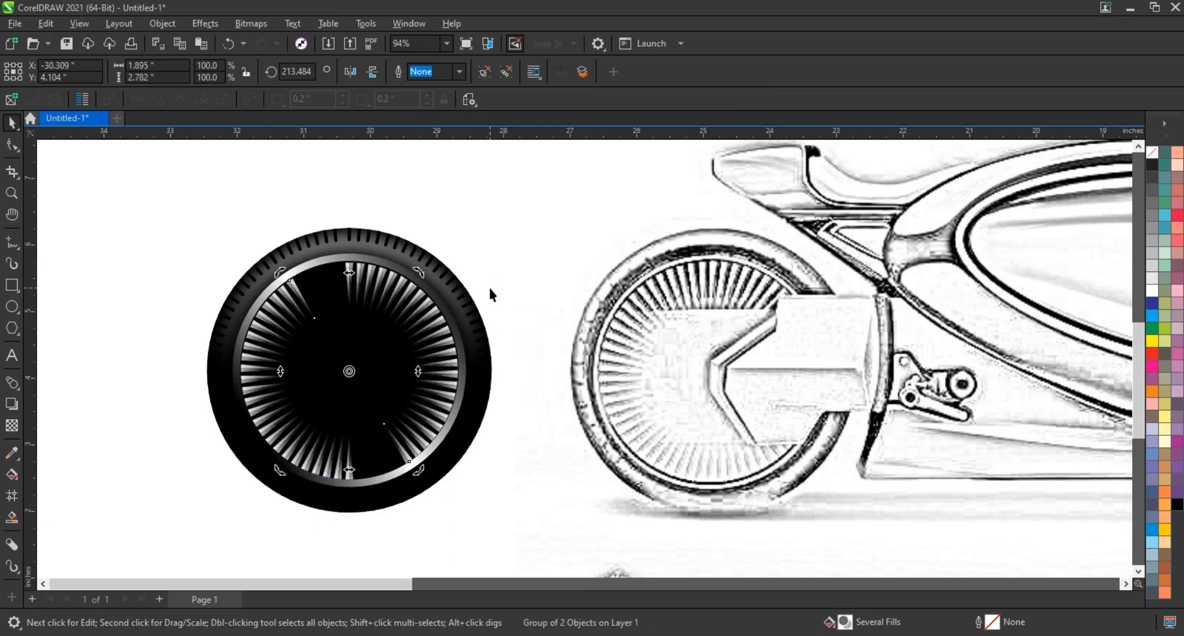
{"action": "left_click", "coordinate": [490, 289]}
Step: Select the complete wheel and move it over the rear wheel of the reference sketch
{"action": "scroll", "coordinate": [239, 257], "scroll_direction": "down", "scroll_amount": 1}
{"action": "left_click_drag", "start_coordinate": [191, 209], "coordinate": [421, 458]}
{"action": "left_click_drag", "start_coordinate": [370, 394], "coordinate": [610, 407]}
{"action": "scroll", "coordinate": [355, 308], "scroll_direction": "down", "scroll_amount": 1}
Step: Draw a circle about 3.5 in across, fill it black, and centre it on the rear wheel
{"action": "left_click_drag", "start_coordinate": [346, 221], "coordinate": [914, 477]}
{"action": "left_click", "coordinate": [12, 307]}
{"action": "left_click_drag", "start_coordinate": [57, 253], "coordinate": [248, 443]}
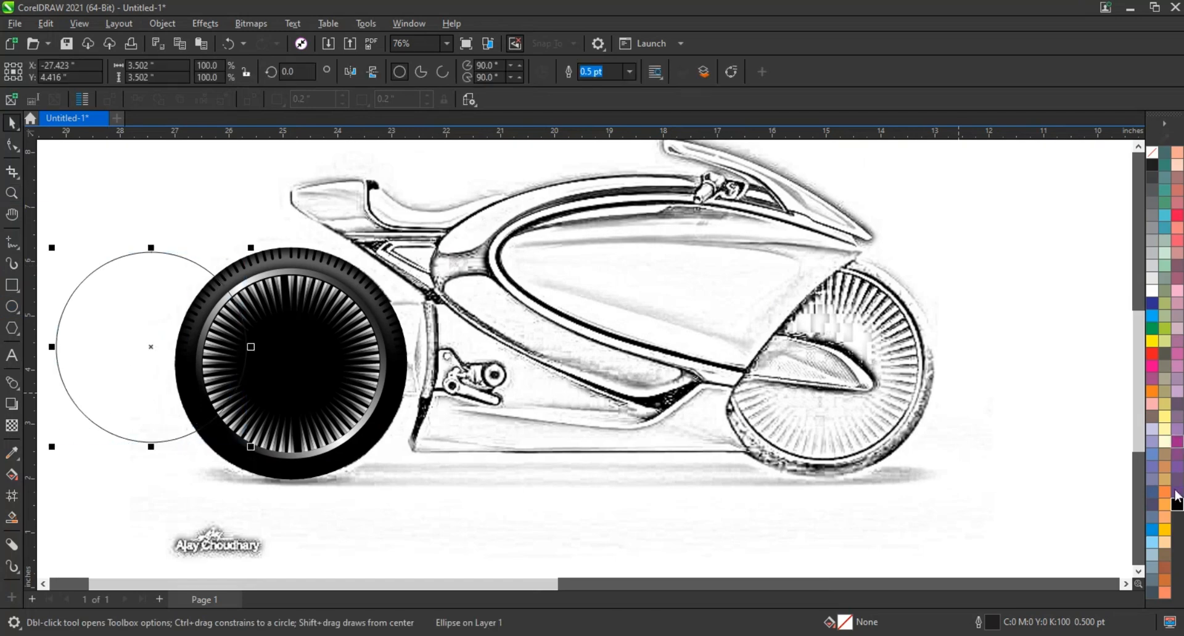
{"action": "left_click", "coordinate": [1176, 504]}
{"action": "key", "text": "space"}
{"action": "left_click", "coordinate": [349, 295], "text": "shift"}
{"action": "key", "text": "c"}
{"action": "key", "text": "e"}
{"action": "left_click", "coordinate": [379, 309], "text": "shift"}
Step: Fade the black circle with a vertical linear transparency towards the top of the wheel and enlarge it to about 3.53 in
{"action": "left_click", "coordinate": [11, 426]}
{"action": "left_click_drag", "start_coordinate": [290, 338], "coordinate": [296, 467]}
{"action": "left_click_drag", "start_coordinate": [290, 338], "coordinate": [289, 312]}
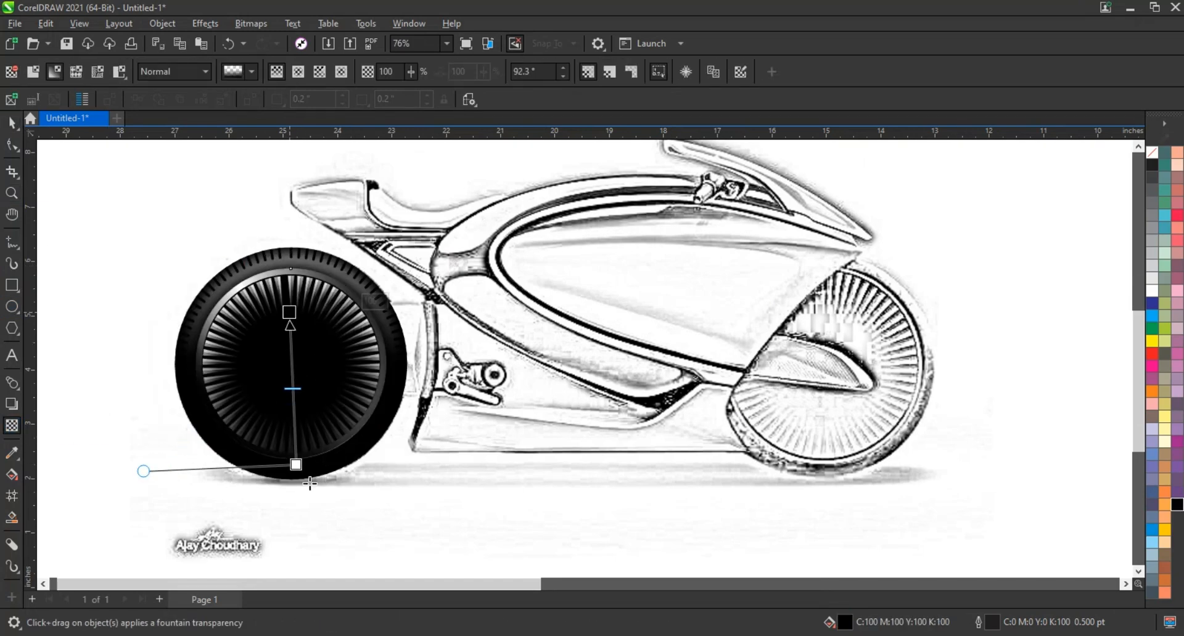
{"action": "left_click_drag", "start_coordinate": [296, 467], "coordinate": [293, 468]}
{"action": "left_click", "coordinate": [12, 123]}
{"action": "left_click_drag", "start_coordinate": [390, 463], "coordinate": [392, 467]}
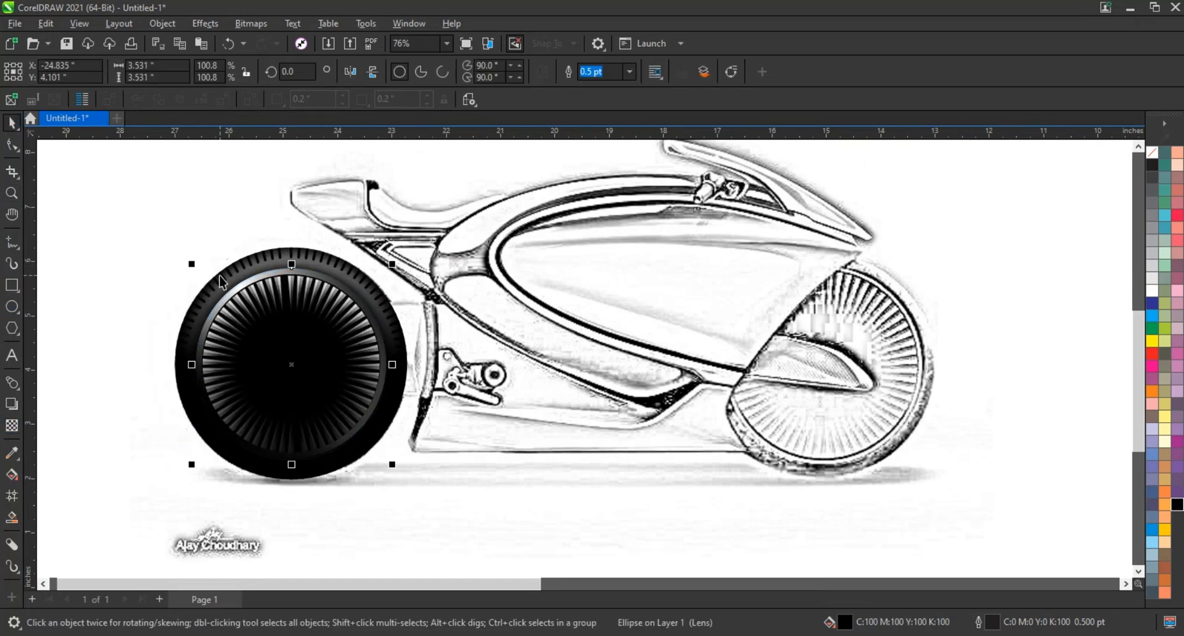
Step: Group the finished rear wheel and place a copy over the sketch's front wheel
{"action": "scroll", "coordinate": [331, 264], "scroll_direction": "down", "scroll_amount": 1}
{"action": "left_click_drag", "start_coordinate": [119, 196], "coordinate": [402, 433]}
{"action": "key", "text": "ctrl+g"}
{"action": "left_click_drag", "start_coordinate": [305, 333], "coordinate": [654, 350]}
{"action": "right_click", "coordinate": [653, 350]}
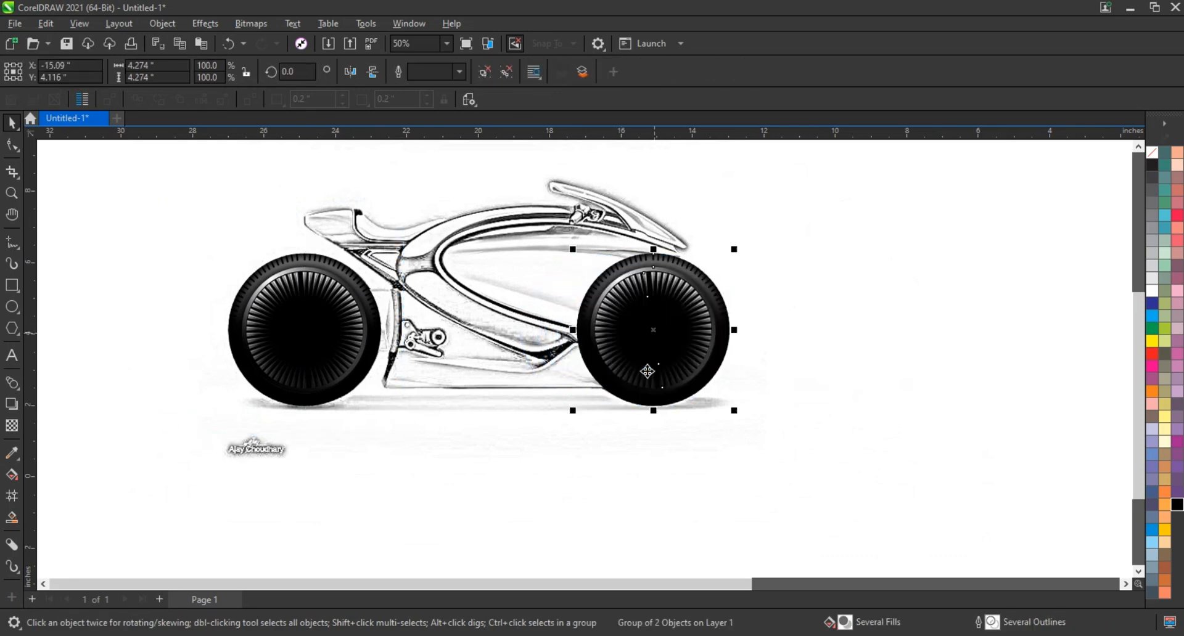
Step: Group the two wheels and set up a bare copy of the reference sketch beside the bike with wheels
{"action": "scroll", "coordinate": [643, 372], "scroll_direction": "down", "scroll_amount": 1}
{"action": "left_click_drag", "start_coordinate": [192, 248], "coordinate": [710, 402]}
{"action": "key", "text": "ctrl+g"}
{"action": "scroll", "coordinate": [485, 372], "scroll_direction": "down", "scroll_amount": 1}
{"action": "left_click", "coordinate": [636, 282]}
{"action": "left_click", "coordinate": [593, 351], "text": "shift"}
{"action": "left_click_drag", "start_coordinate": [474, 288], "coordinate": [606, 288]}
{"action": "key", "text": "Escape"}
{"action": "right_click", "coordinate": [606, 288]}
{"action": "left_click", "coordinate": [824, 334]}
Step: Trace the large front body panel on the bare sketch as a closed four-node outline about 6.57 × 2.59 in with a 2 pt outline
{"action": "left_click", "coordinate": [12, 195]}
{"action": "left_click_drag", "start_coordinate": [525, 273], "coordinate": [830, 397]}
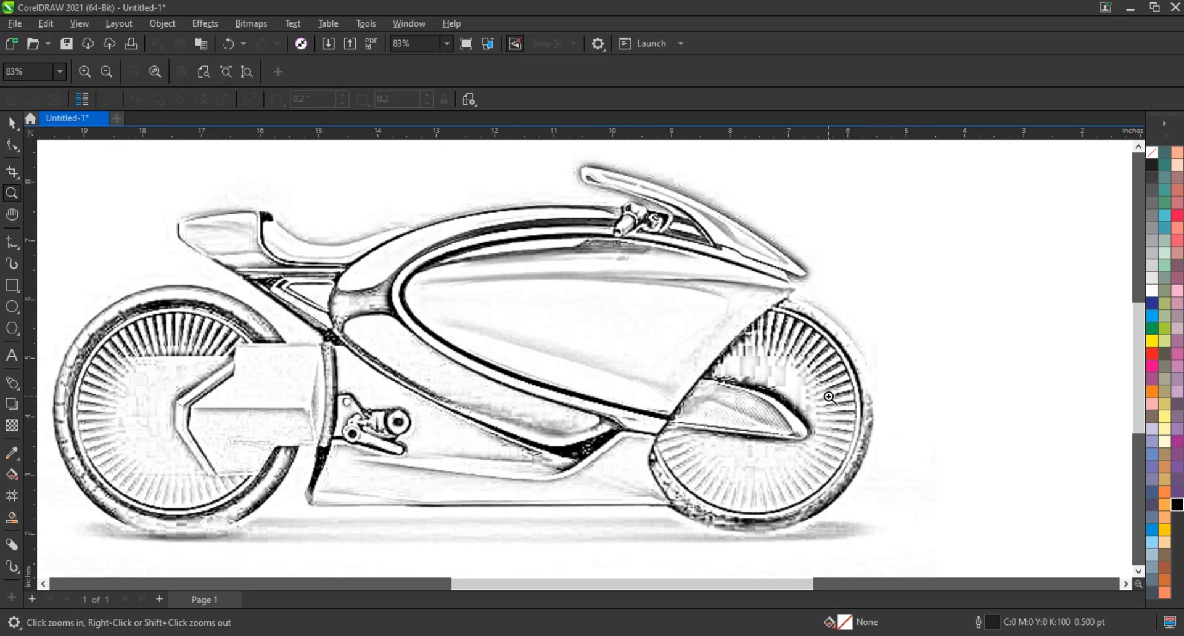
{"action": "left_click_drag", "start_coordinate": [944, 501], "coordinate": [944, 501]}
{"action": "key", "text": "F5"}
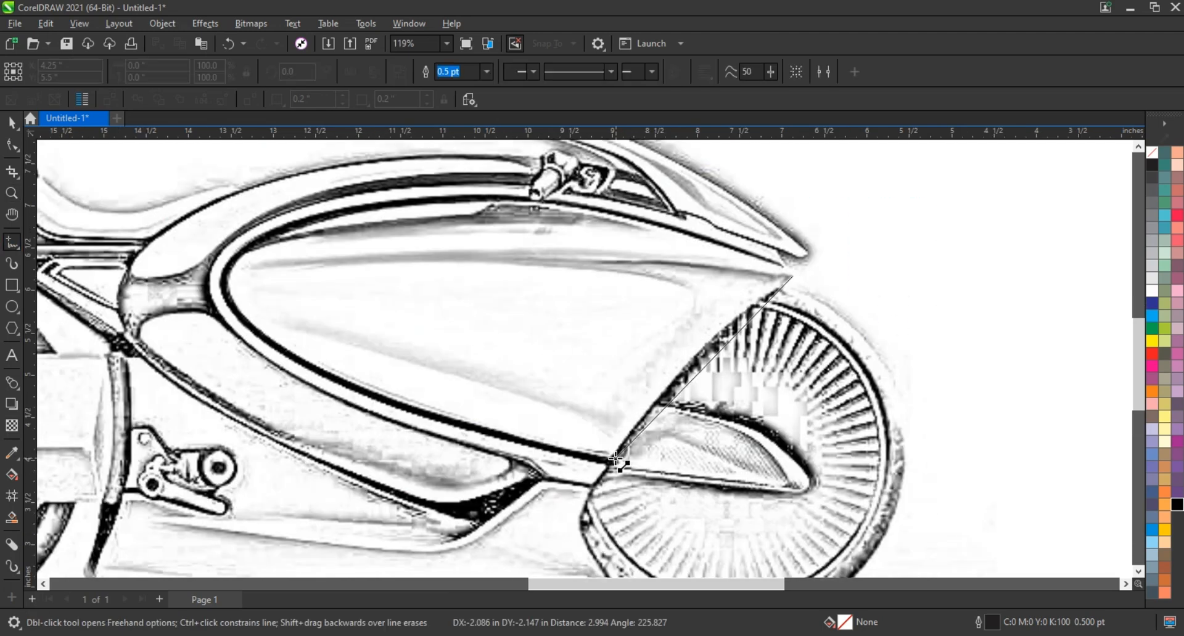
{"action": "double_click", "coordinate": [613, 461]}
{"action": "double_click", "coordinate": [273, 239]}
{"action": "left_click", "coordinate": [793, 276]}
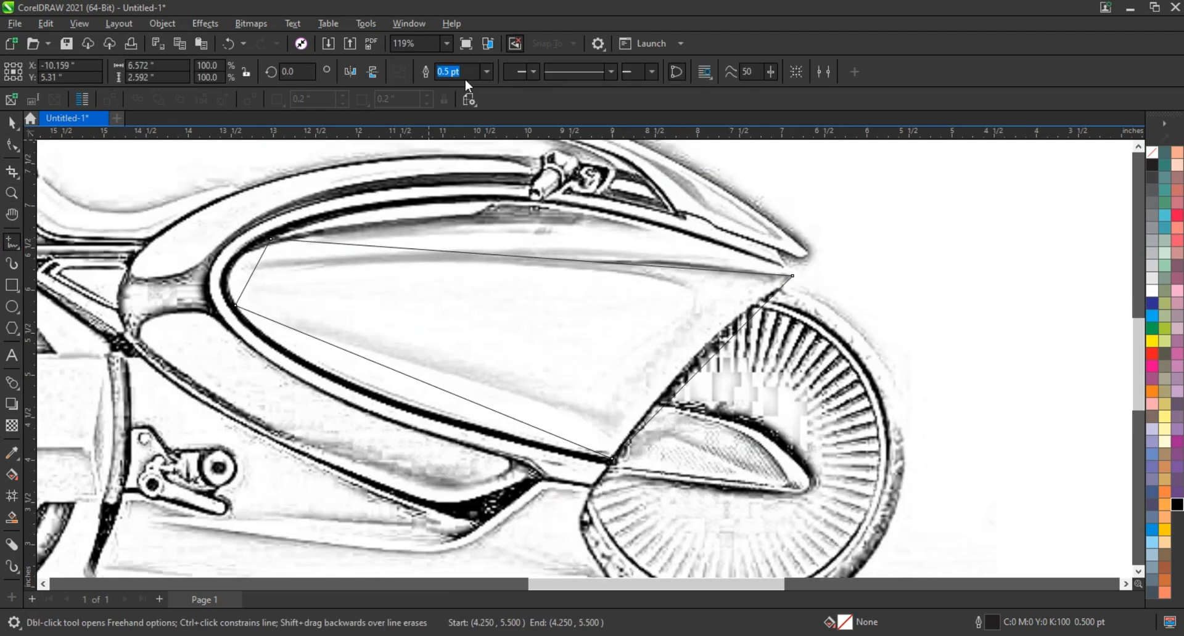
{"action": "left_click", "coordinate": [487, 72]}
{"action": "left_click", "coordinate": [459, 154]}
Step: Bend all four segments of the panel outline to follow the curved edges in the sketch
{"action": "left_click", "coordinate": [12, 145]}
{"action": "left_click_drag", "start_coordinate": [521, 253], "coordinate": [521, 203]}
{"action": "left_click_drag", "start_coordinate": [253, 273], "coordinate": [210, 287]}
{"action": "left_click_drag", "start_coordinate": [339, 348], "coordinate": [326, 374]}
{"action": "left_click_drag", "start_coordinate": [702, 367], "coordinate": [692, 356]}
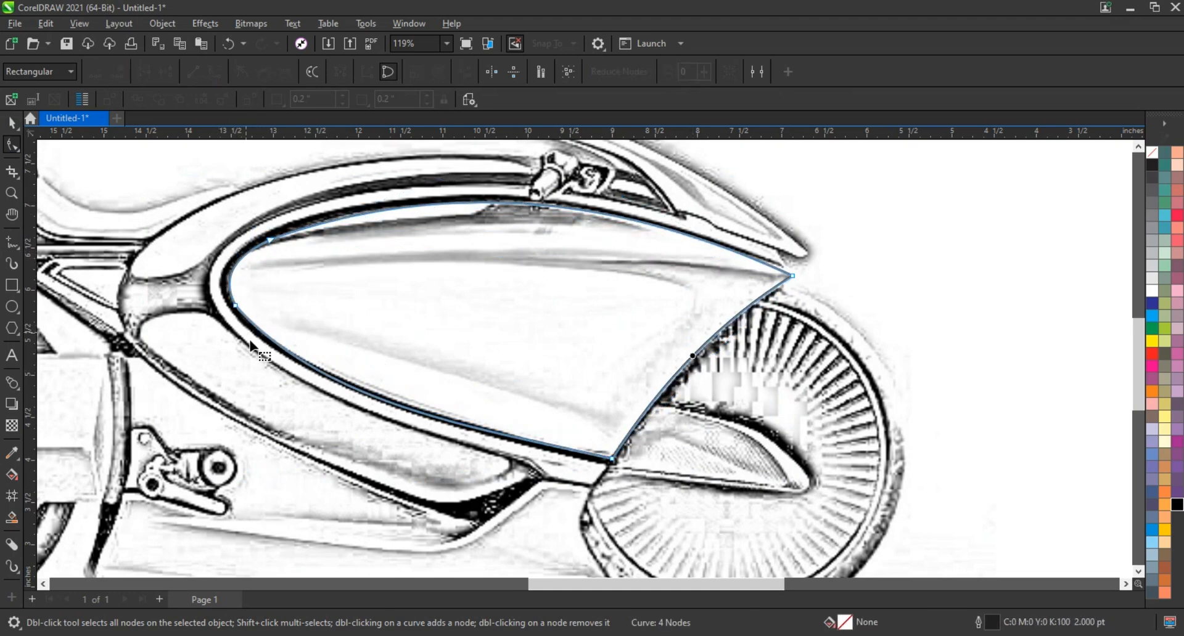
Step: Trace the upper highlight of the body panel as a closed shape about 6.09 × 0.69 in and curve its edges
{"action": "left_click", "coordinate": [6, 241]}
{"action": "left_click", "coordinate": [249, 263]}
{"action": "double_click", "coordinate": [765, 272]}
{"action": "double_click", "coordinate": [562, 214]}
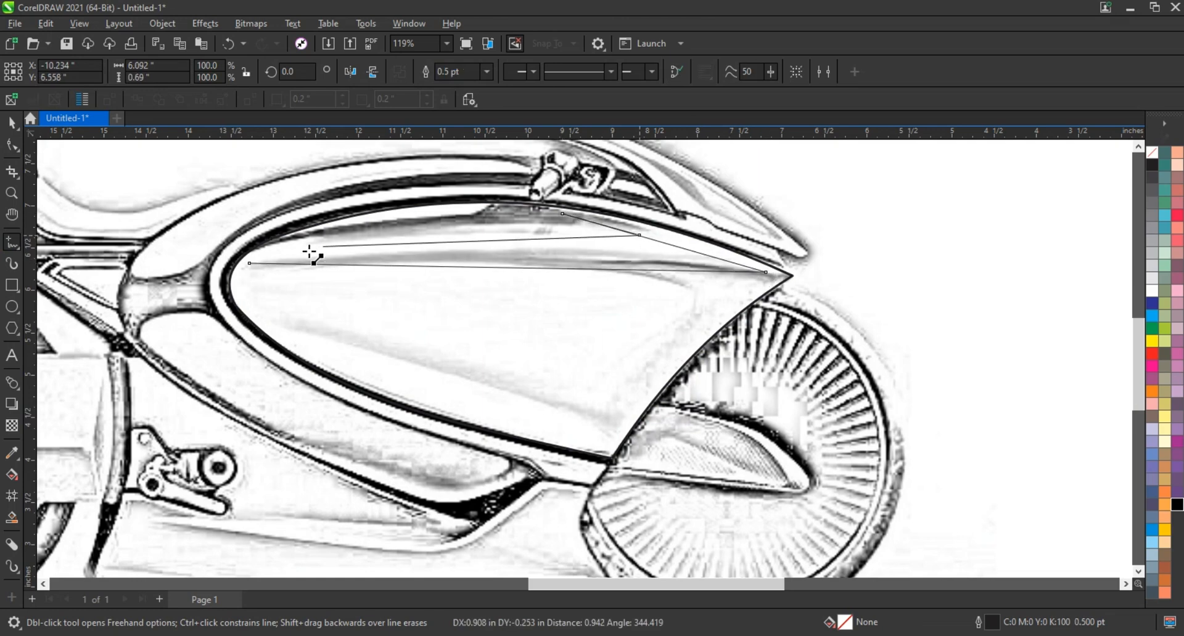
{"action": "left_click", "coordinate": [249, 263]}
{"action": "double_click", "coordinate": [11, 144]}
{"action": "left_click", "coordinate": [215, 72]}
{"action": "left_click_drag", "start_coordinate": [682, 248], "coordinate": [689, 240]}
{"action": "left_click_drag", "start_coordinate": [591, 269], "coordinate": [590, 256]}
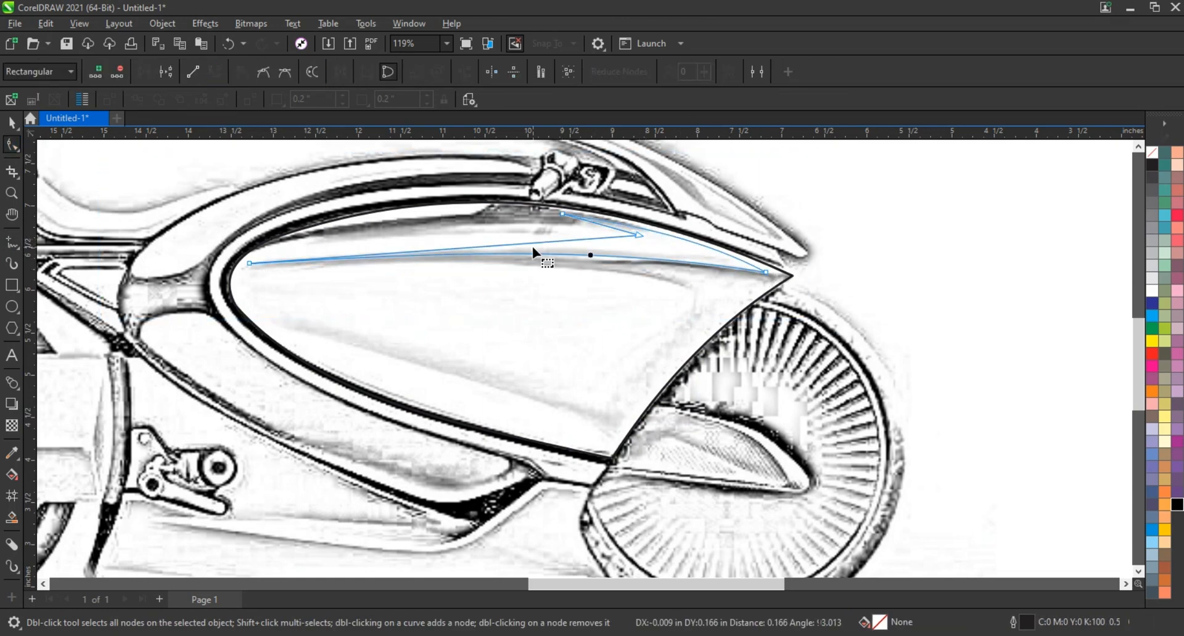
{"action": "left_click_drag", "start_coordinate": [517, 244], "coordinate": [503, 251]}
Step: Trace the narrow lower highlight as a closed three-node shape and curve its long edges along the panel
{"action": "left_click", "coordinate": [12, 241]}
{"action": "left_click", "coordinate": [280, 327]}
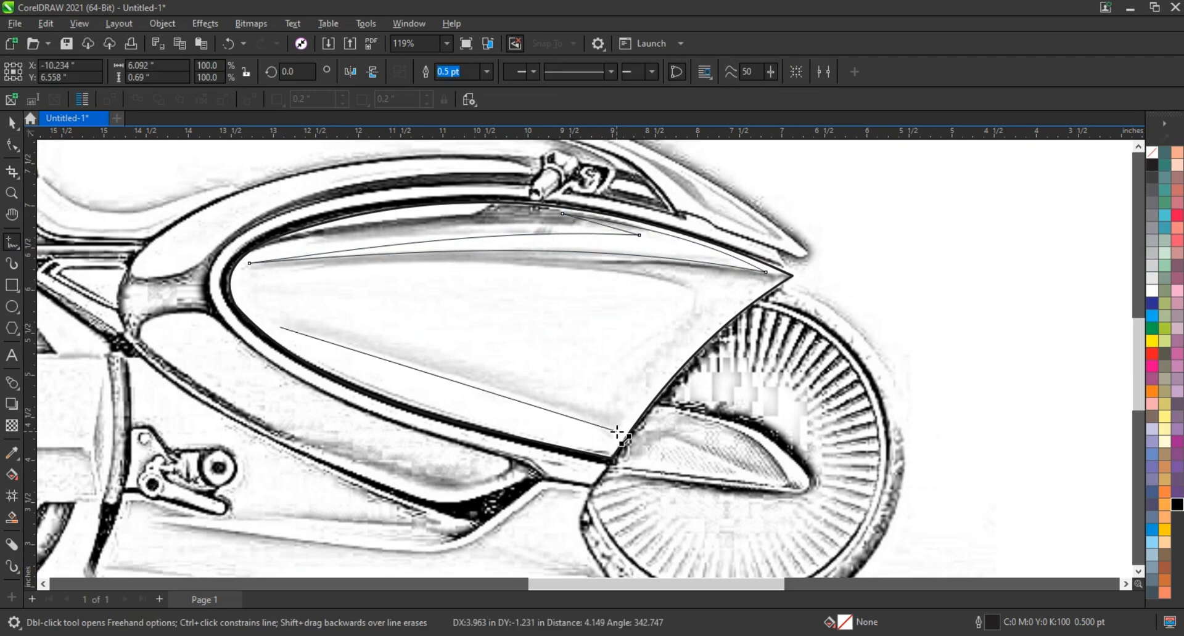
{"action": "double_click", "coordinate": [608, 452]}
{"action": "key", "text": "F10"}
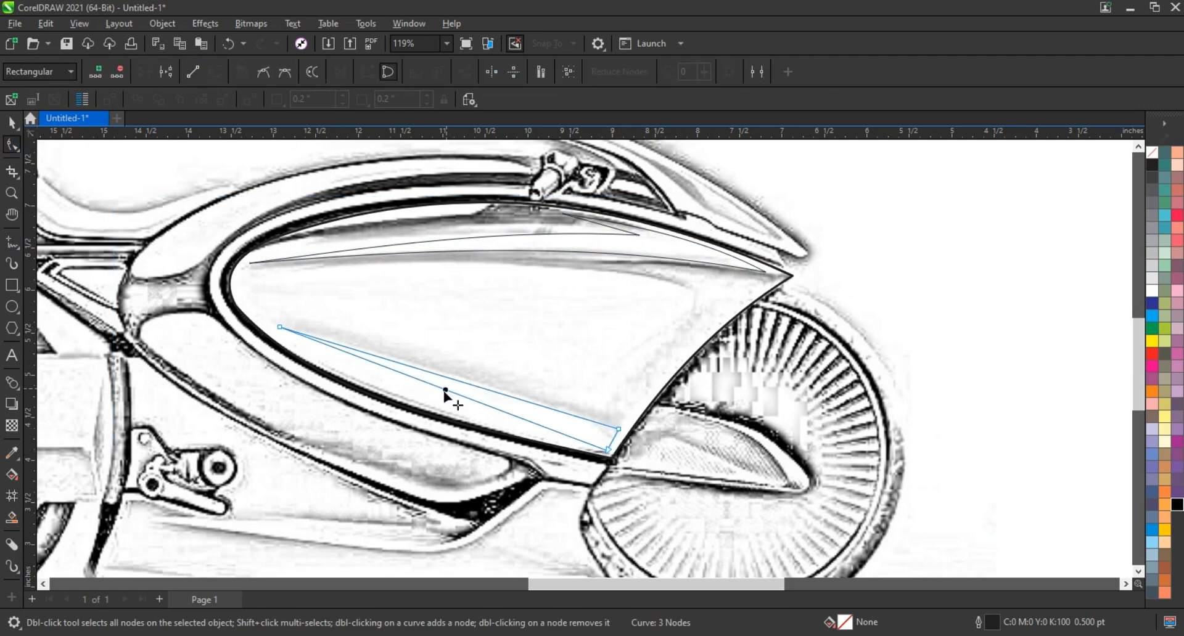
{"action": "left_click_drag", "start_coordinate": [444, 392], "coordinate": [444, 383]}
Step: Trace the large central highlight as a closed four-node shape and bend its edges and front corner, about 5.2 × 1.67 in overall
{"action": "key", "text": "F5"}
{"action": "left_click", "coordinate": [248, 275]}
{"action": "double_click", "coordinate": [677, 286]}
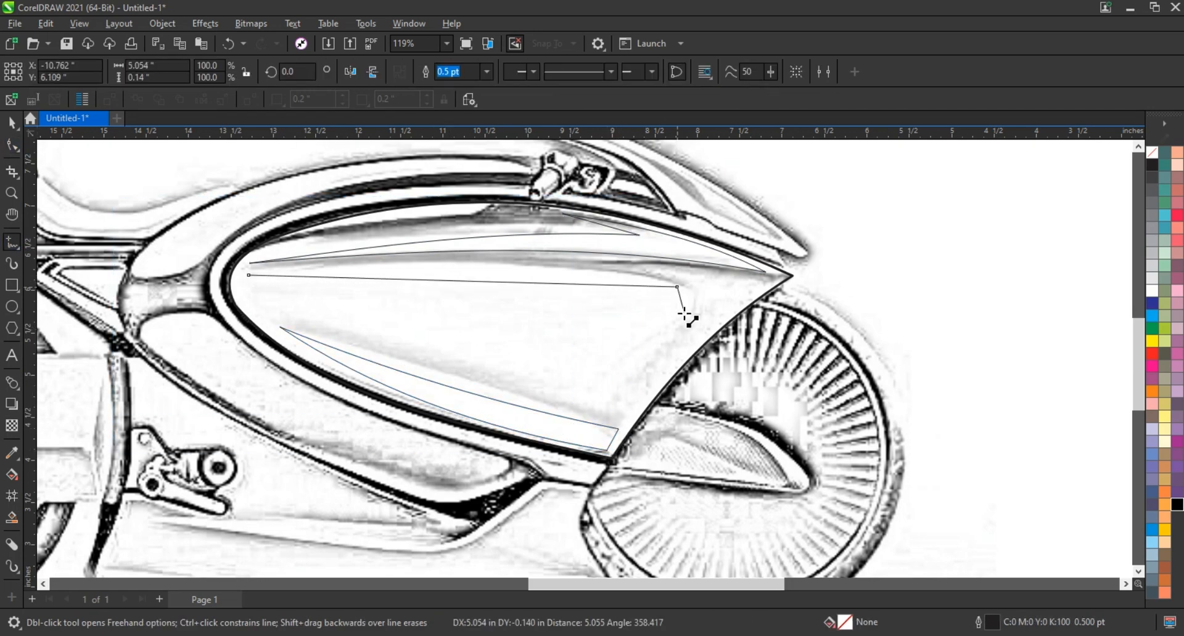
{"action": "left_click", "coordinate": [249, 276]}
{"action": "key", "text": "F10"}
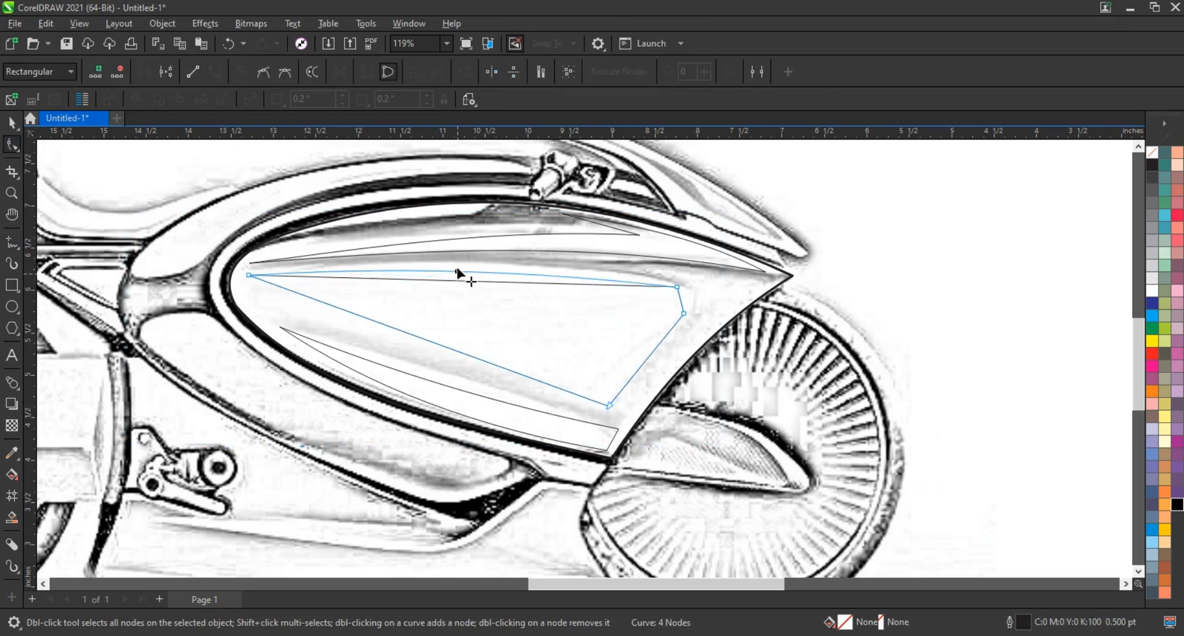
{"action": "left_click_drag", "start_coordinate": [655, 307], "coordinate": [653, 328]}
{"action": "left_click_drag", "start_coordinate": [684, 314], "coordinate": [690, 309]}
{"action": "left_click_drag", "start_coordinate": [645, 364], "coordinate": [637, 359]}
Step: Fill the traced highlight shapes on the body panel with white
{"action": "scroll", "coordinate": [634, 360], "scroll_direction": "down", "scroll_amount": 1}
{"action": "left_click", "coordinate": [12, 123]}
{"action": "scroll", "coordinate": [644, 288], "scroll_direction": "down", "scroll_amount": 1}
{"action": "key", "text": "F2"}
{"action": "left_click_drag", "start_coordinate": [74, 259], "coordinate": [660, 406]}
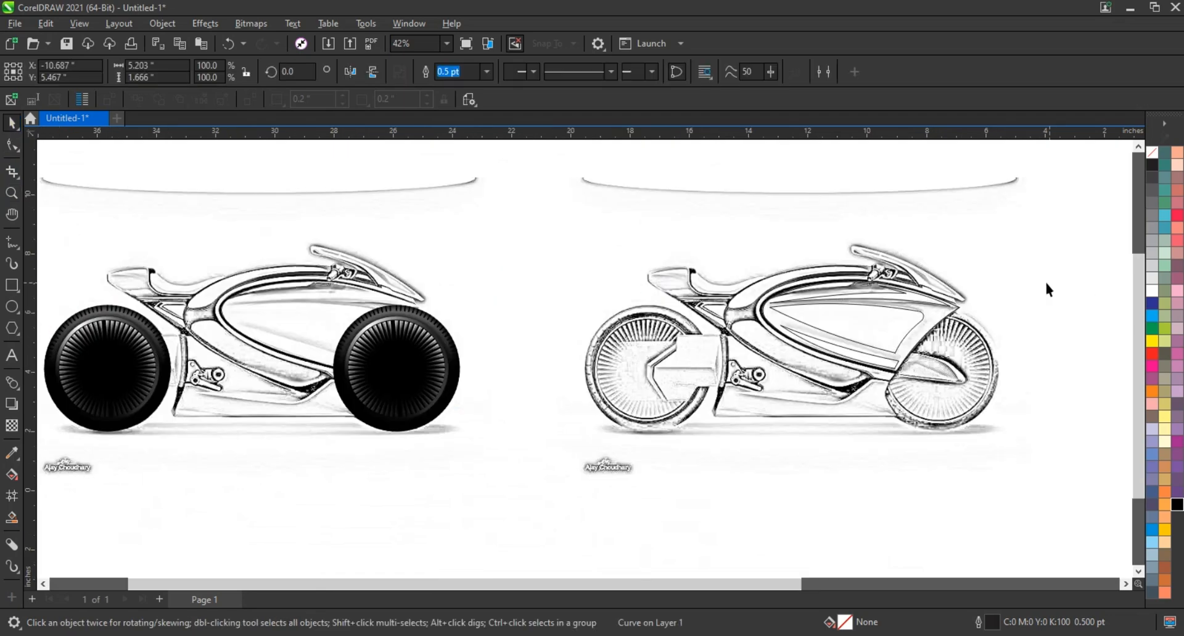
{"action": "left_click", "coordinate": [908, 297], "text": "shift"}
{"action": "left_click", "coordinate": [938, 318], "text": "shift"}
Step: Fill the body panel with a deep blue
{"action": "left_click", "coordinate": [940, 322]}
{"action": "left_click", "coordinate": [1165, 228]}
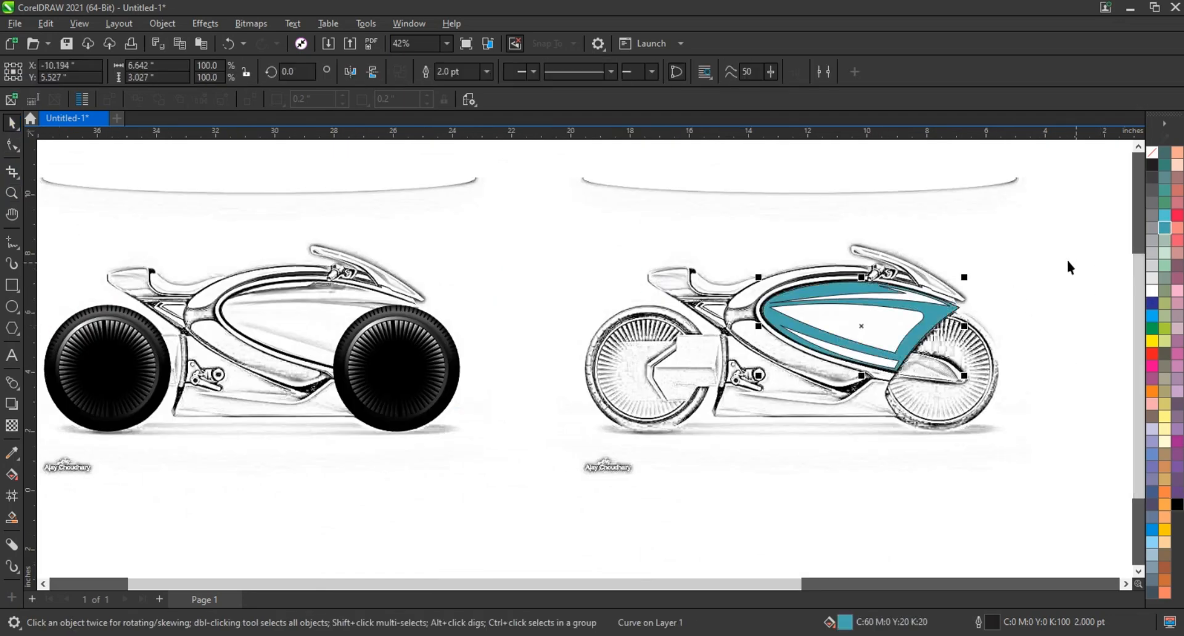
{"action": "key", "text": "g"}
{"action": "left_click", "coordinate": [170, 72]}
{"action": "left_click", "coordinate": [175, 102]}
{"action": "left_click", "coordinate": [262, 165]}
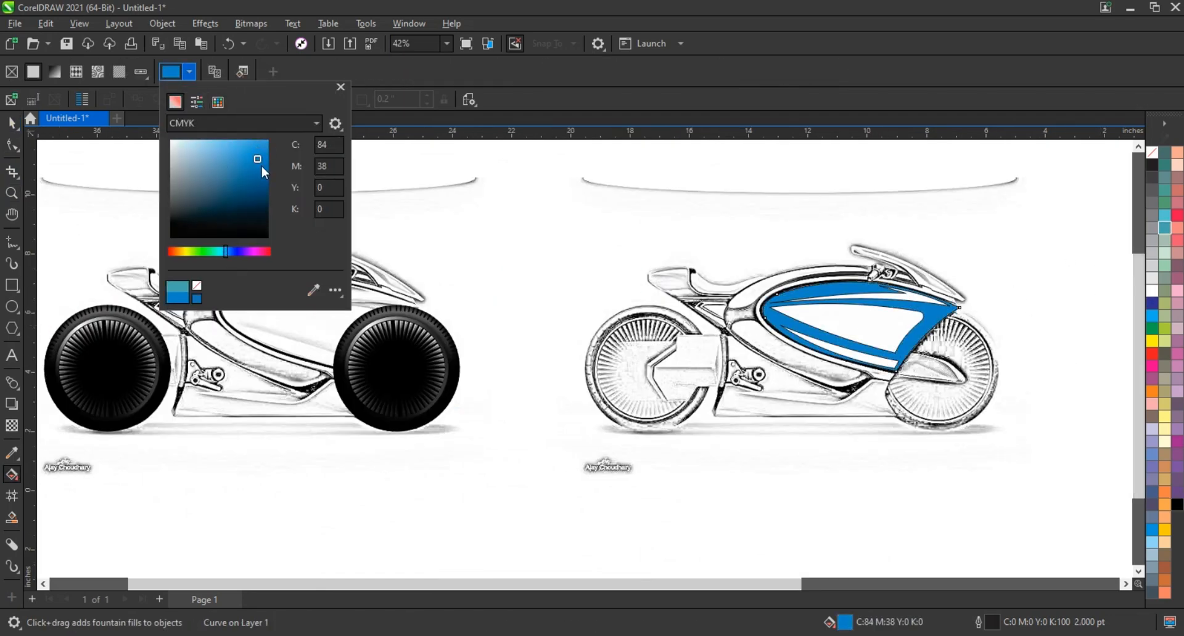
Step: Remove the outlines of the upper and lower white highlights and soften both with Gaussian Blur
{"action": "key", "text": "space"}
{"action": "left_click", "coordinate": [886, 361], "text": "shift"}
{"action": "key", "text": "F2"}
{"action": "left_click_drag", "start_coordinate": [748, 264], "coordinate": [994, 416]}
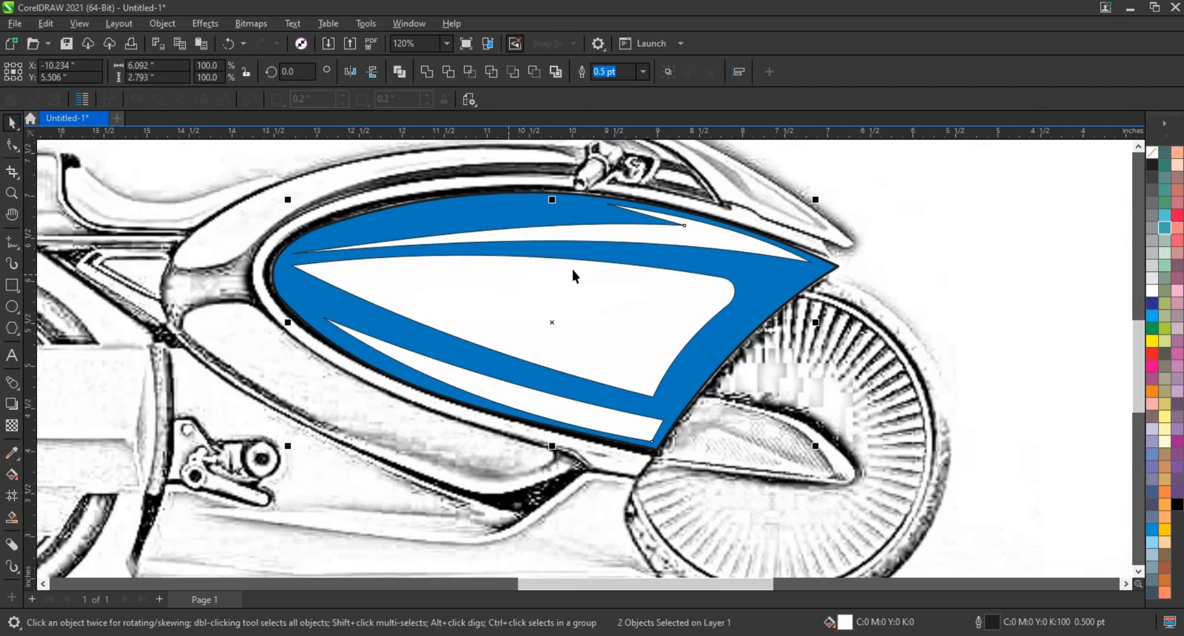
{"action": "right_click", "coordinate": [1152, 153]}
{"action": "left_click", "coordinate": [204, 23]}
{"action": "mouse_move", "coordinate": [225, 91]}
{"action": "left_click", "coordinate": [373, 111]}
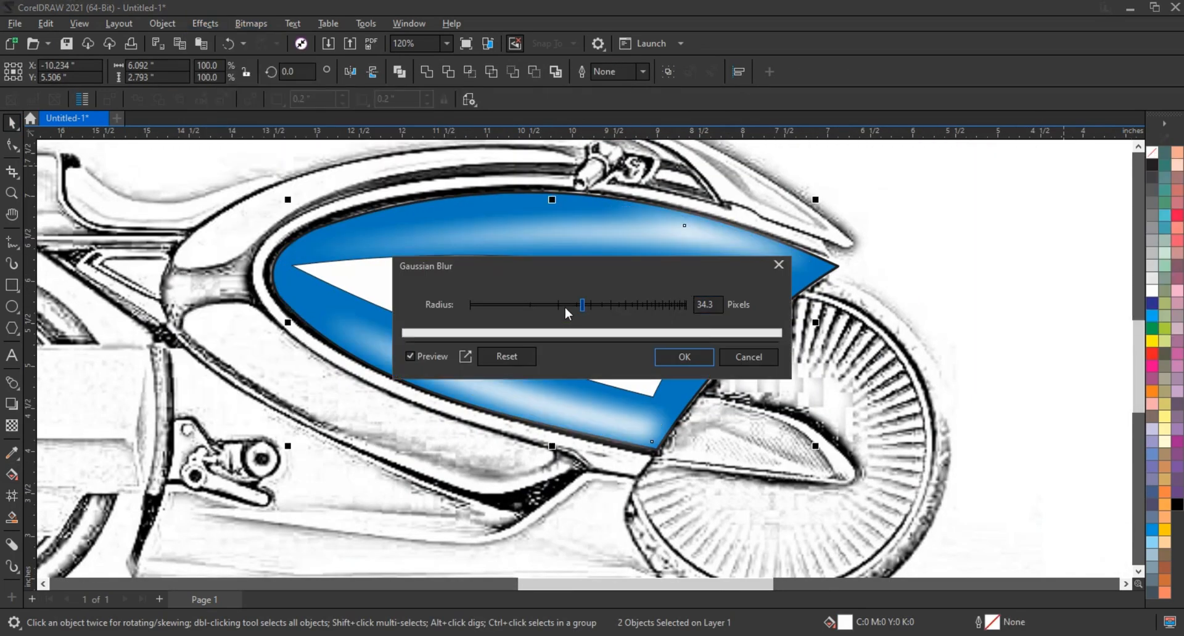
{"action": "left_click", "coordinate": [572, 307]}
{"action": "left_click_drag", "start_coordinate": [571, 307], "coordinate": [576, 307]}
{"action": "left_click", "coordinate": [667, 359]}
Step: Apply a linear transparency to the central highlight, fading from its upper front area towards the lower rear
{"action": "left_click", "coordinate": [592, 345]}
{"action": "left_click", "coordinate": [12, 426]}
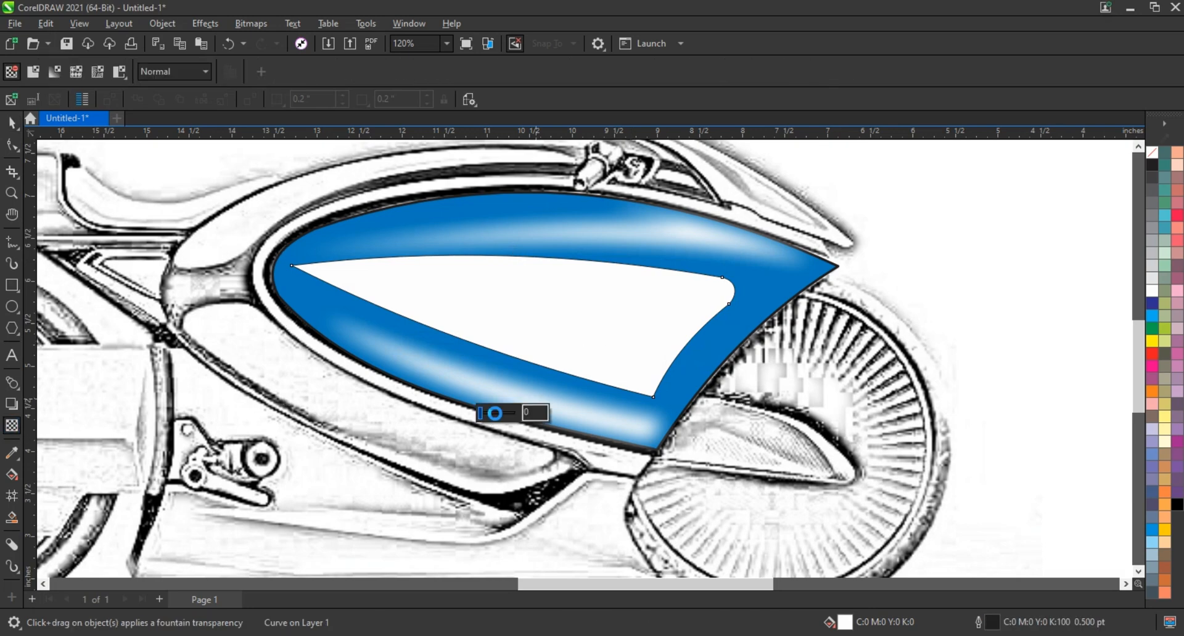
{"action": "left_click_drag", "start_coordinate": [483, 413], "coordinate": [495, 414]}
{"action": "left_click_drag", "start_coordinate": [689, 265], "coordinate": [518, 368]}
{"action": "left_click_drag", "start_coordinate": [690, 265], "coordinate": [753, 185]}
{"action": "left_click_drag", "start_coordinate": [518, 367], "coordinate": [540, 409]}
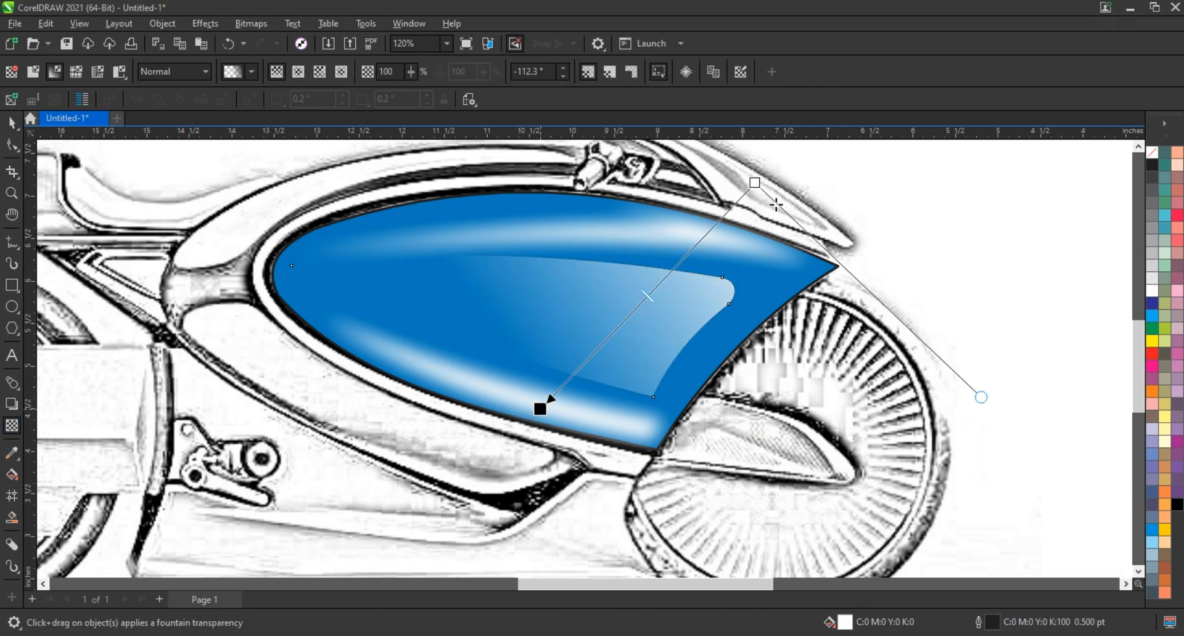
{"action": "left_click_drag", "start_coordinate": [753, 185], "coordinate": [714, 170]}
{"action": "key", "text": "space"}
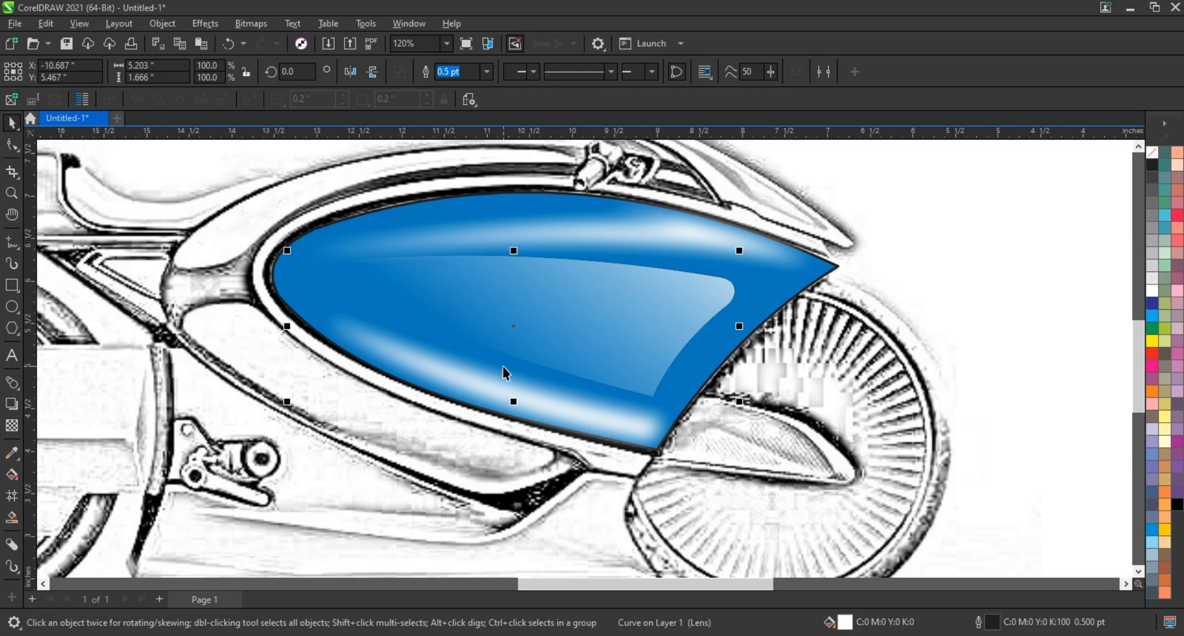
Step: Move the blue panel with its highlights onto the bike that has wheels and remove the outlines
{"action": "scroll", "coordinate": [530, 361], "scroll_direction": "down", "scroll_amount": 2}
{"action": "scroll", "coordinate": [977, 270], "scroll_direction": "down", "scroll_amount": 1}
{"action": "left_click_drag", "start_coordinate": [888, 244], "coordinate": [512, 426]}
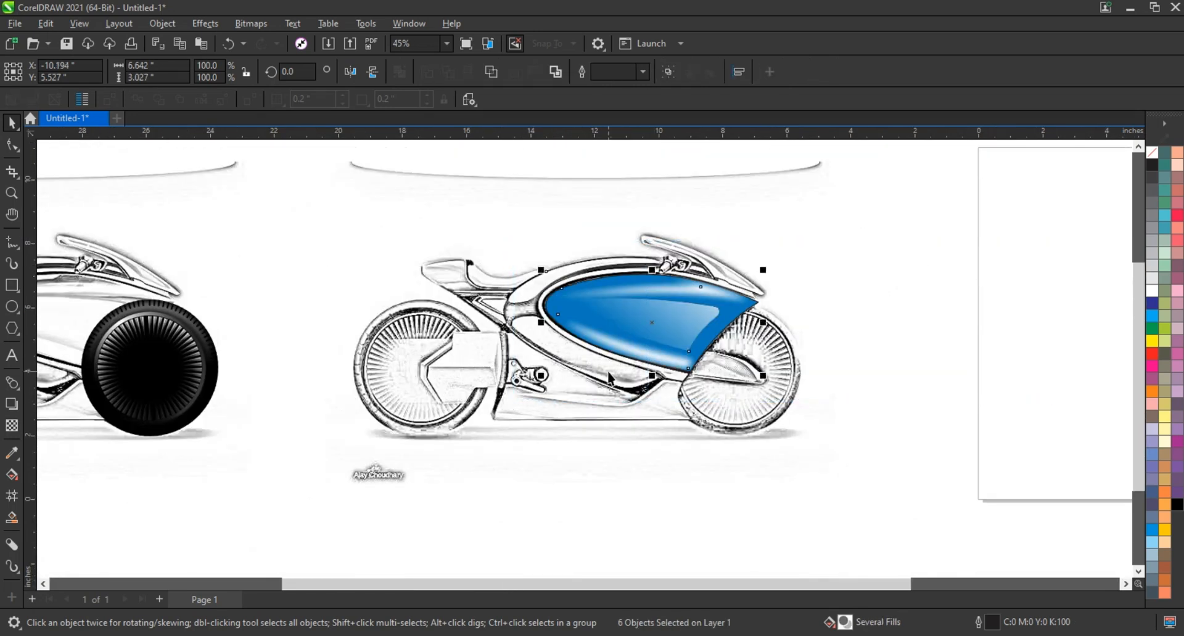
{"action": "left_click_drag", "start_coordinate": [653, 333], "coordinate": [66, 335]}
{"action": "scroll", "coordinate": [123, 331], "scroll_direction": "up", "scroll_amount": 1}
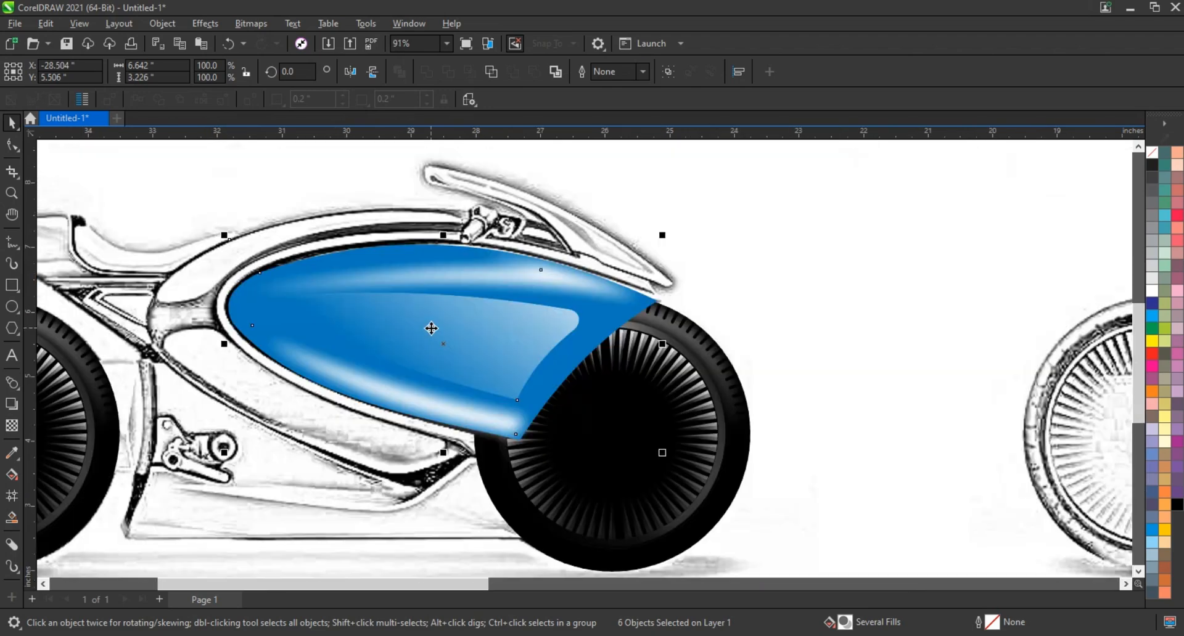
{"action": "scroll", "coordinate": [443, 330], "scroll_direction": "down", "scroll_amount": 1}
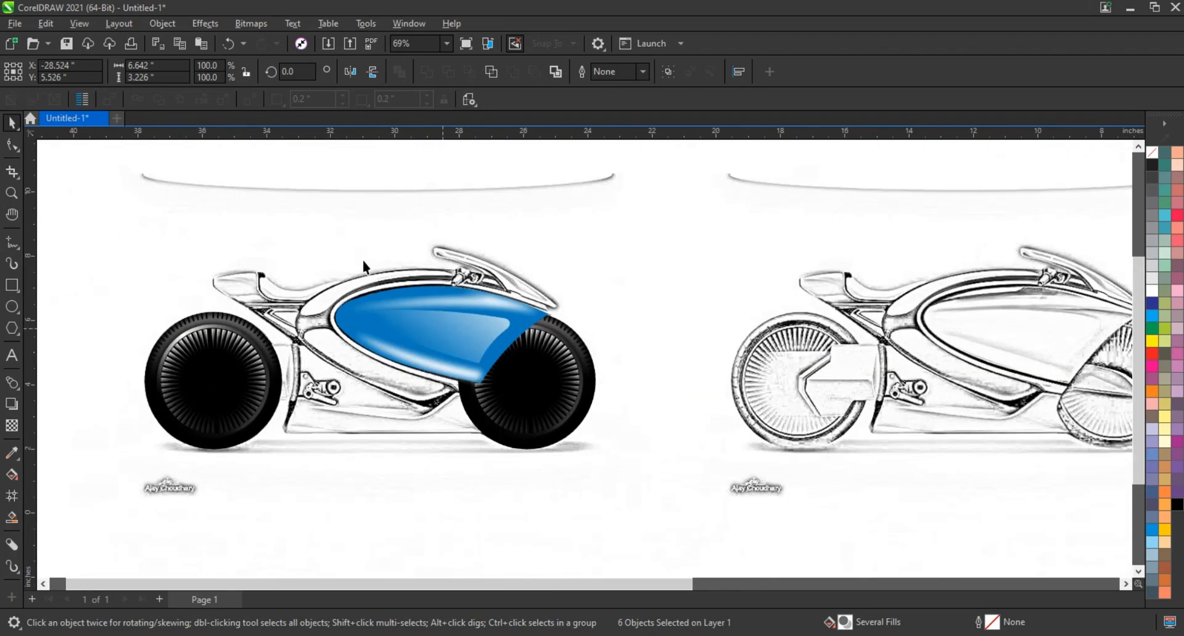
Step: Draw a freehand shadow shape about 3.09 × 3.1 in over the front edge of the blue panel and fill it black
{"action": "scroll", "coordinate": [275, 242], "scroll_direction": "down", "scroll_amount": 1}
{"action": "left_click_drag", "start_coordinate": [275, 243], "coordinate": [66, 240]}
{"action": "key", "text": "z"}
{"action": "left_click_drag", "start_coordinate": [304, 259], "coordinate": [594, 409]}
{"action": "key", "text": "F5"}
{"action": "left_click_drag", "start_coordinate": [487, 180], "coordinate": [568, 303]}
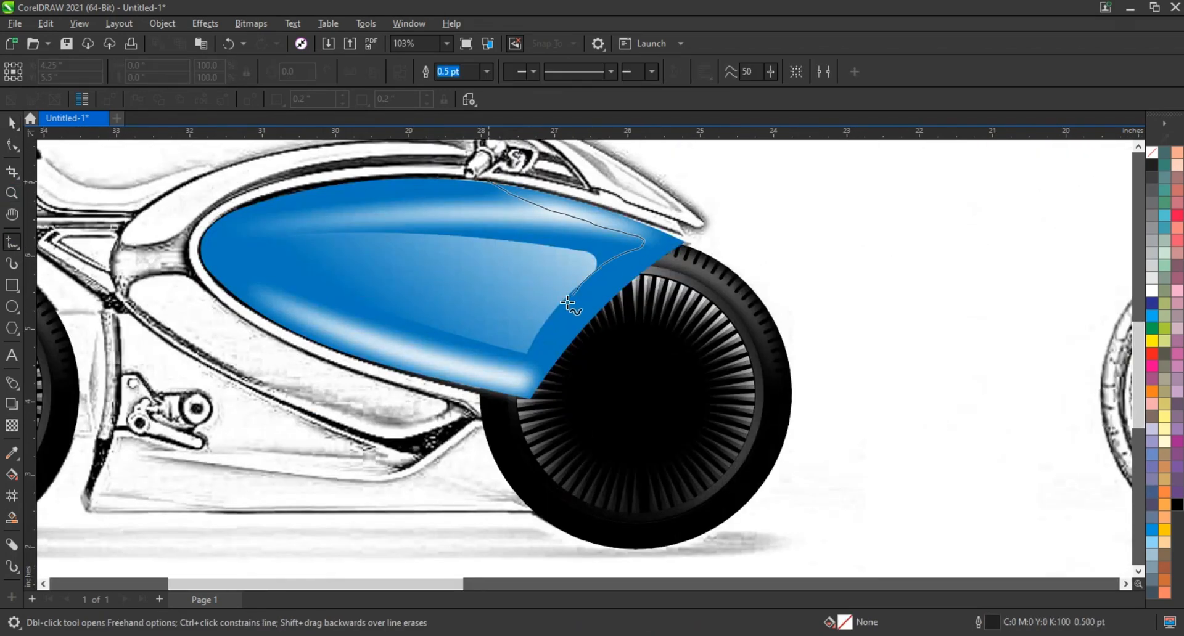
{"action": "left_click_drag", "start_coordinate": [584, 184], "coordinate": [487, 181]}
{"action": "left_click", "coordinate": [12, 124]}
{"action": "left_click", "coordinate": [1178, 505]}
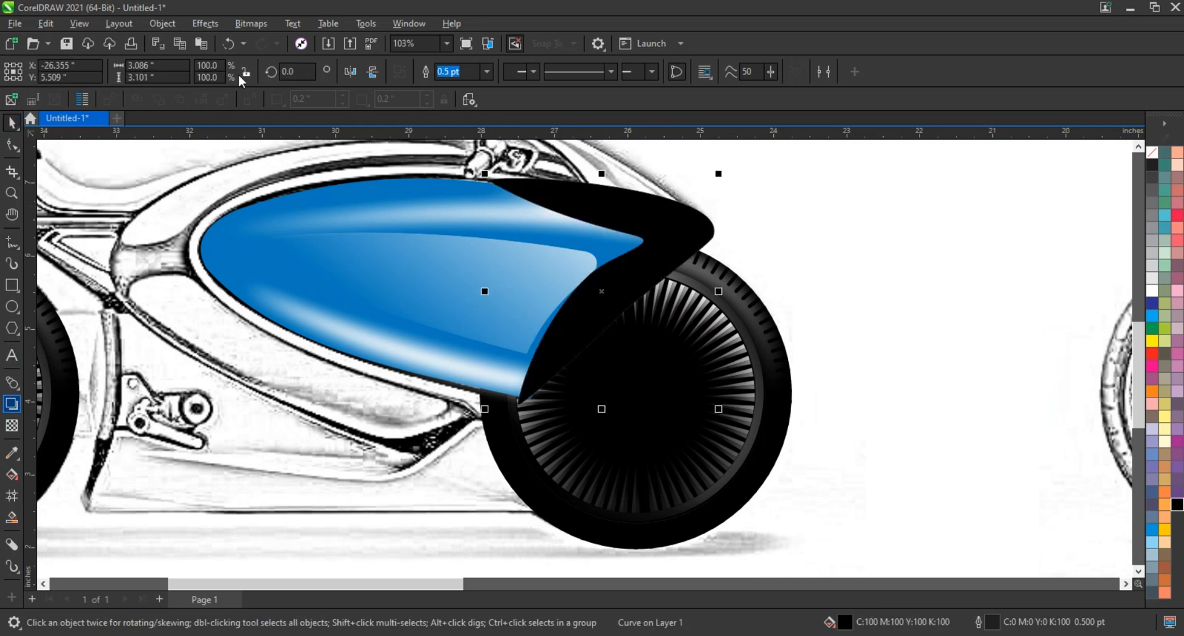
Step: Apply Gaussian Blur with a 57.8 pixel radius to the black shape and clip it inside the blue panel
{"action": "left_click", "coordinate": [208, 25]}
{"action": "mouse_move", "coordinate": [259, 99]}
{"action": "left_click", "coordinate": [378, 120]}
{"action": "left_click_drag", "start_coordinate": [781, 336], "coordinate": [825, 336]}
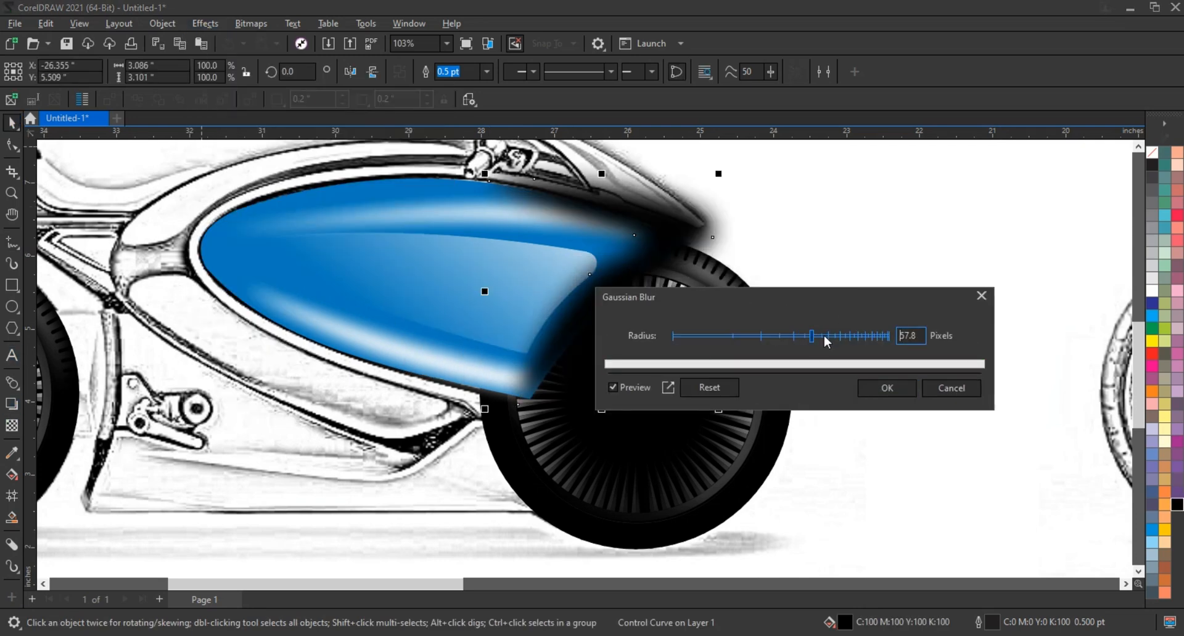
{"action": "left_click", "coordinate": [887, 388]}
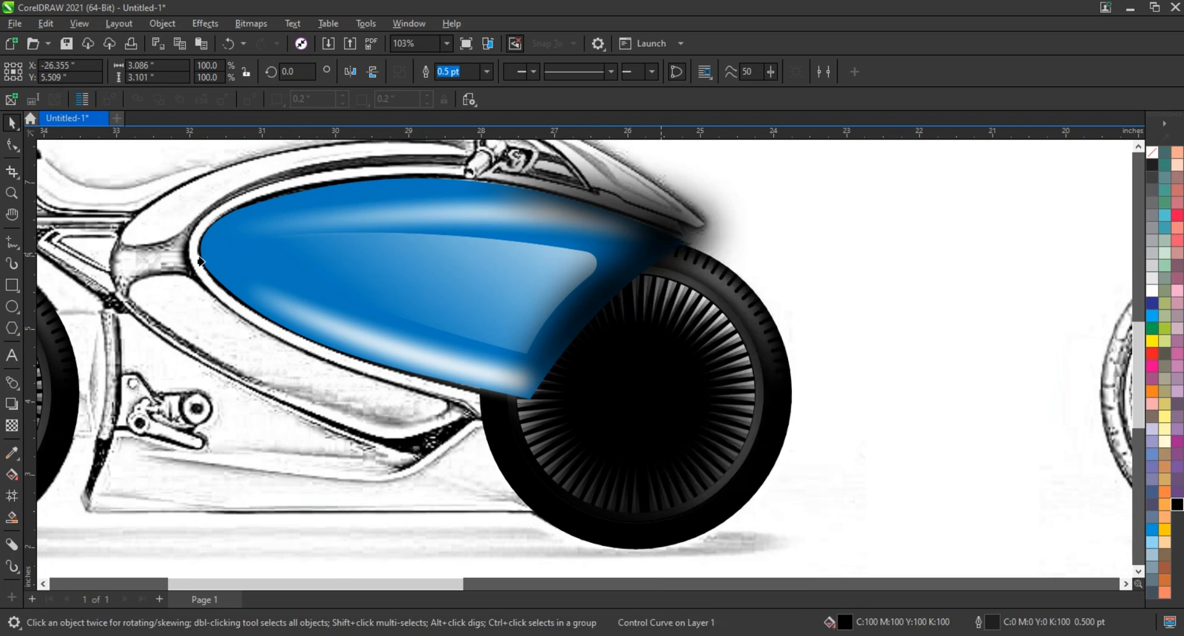
{"action": "left_click", "coordinate": [387, 279]}
{"action": "scroll", "coordinate": [388, 279], "scroll_direction": "down", "scroll_amount": 2}
{"action": "scroll", "coordinate": [388, 279], "scroll_direction": "down", "scroll_amount": 2}
{"action": "left_click", "coordinate": [469, 235]}
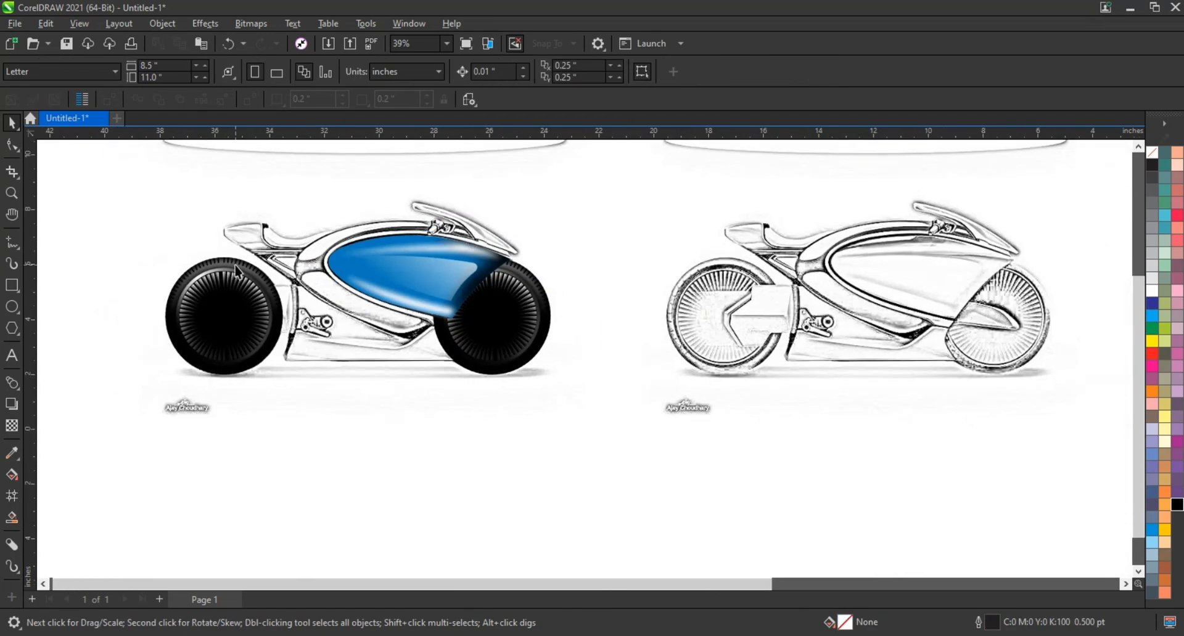
Step: Trace the curved frame band around the rear of the body panel on the bare sketch as a closed ten-node outline
{"action": "scroll", "coordinate": [236, 272], "scroll_direction": "down", "scroll_amount": 2}
{"action": "key", "text": "z"}
{"action": "left_click_drag", "start_coordinate": [479, 200], "coordinate": [719, 343]}
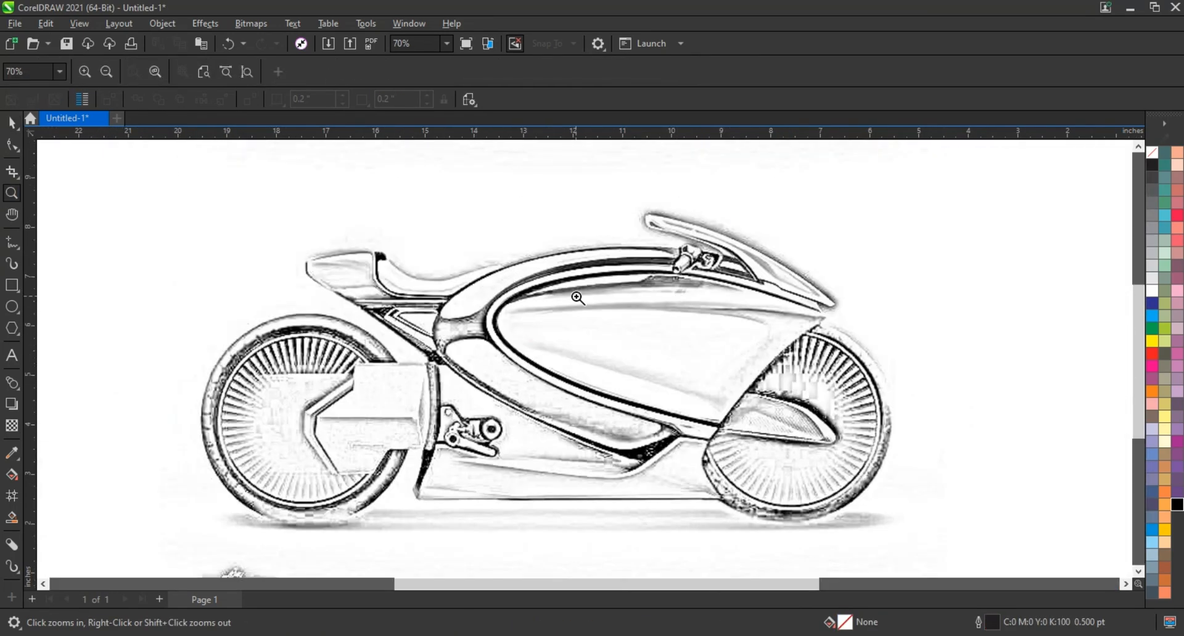
{"action": "left_click_drag", "start_coordinate": [826, 487], "coordinate": [859, 491]}
{"action": "left_click", "coordinate": [17, 241]}
{"action": "left_click", "coordinate": [655, 226]}
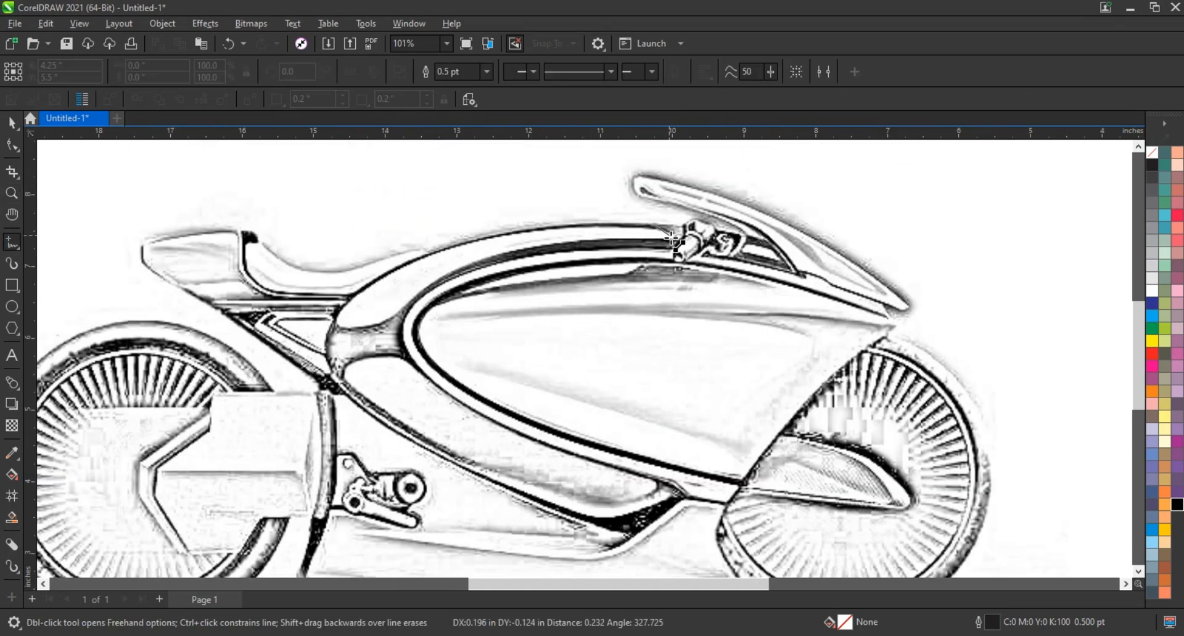
{"action": "double_click", "coordinate": [673, 239]}
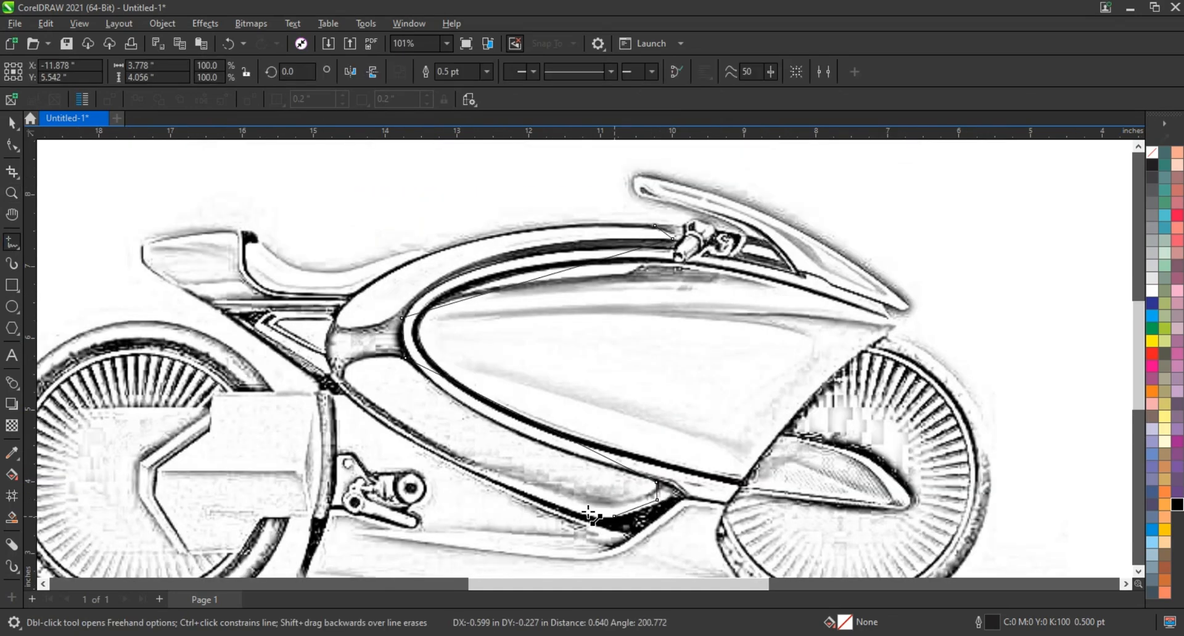
{"action": "left_click", "coordinate": [655, 227]}
Step: Convert the frame band outline's segments to curves and bend its rear and upper-arm edges to follow the sketch
{"action": "left_click", "coordinate": [12, 145]}
{"action": "scroll", "coordinate": [329, 400], "scroll_direction": "up", "scroll_amount": 1}
{"action": "key", "text": "ctrl+a"}
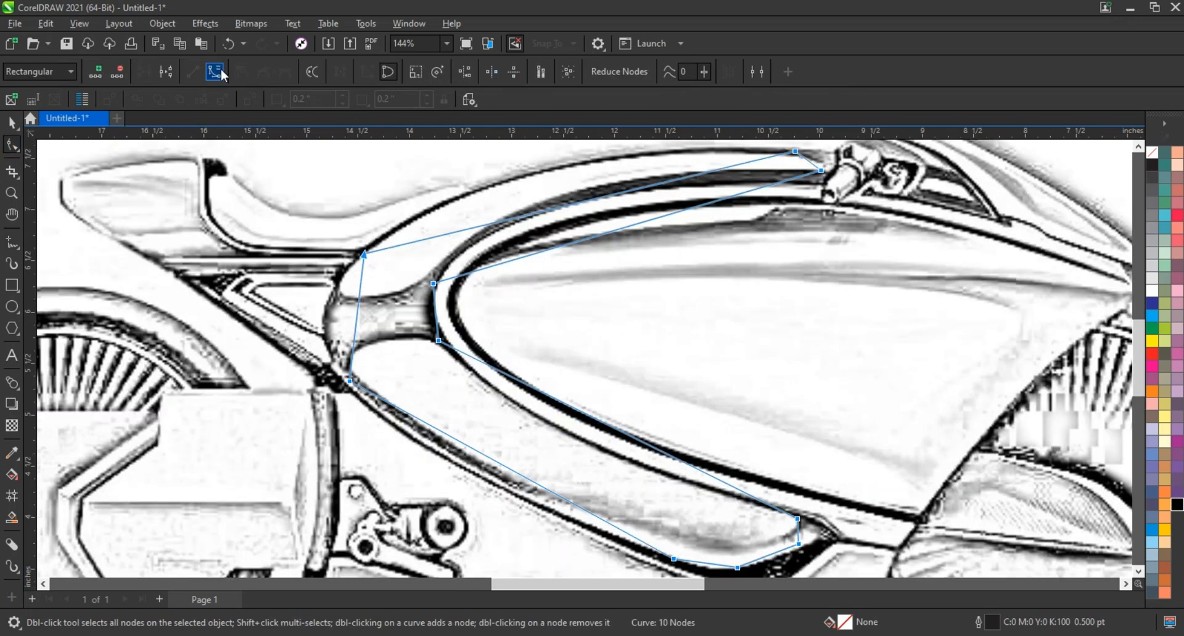
{"action": "left_click", "coordinate": [215, 72]}
{"action": "left_click", "coordinate": [362, 255]}
{"action": "left_click_drag", "start_coordinate": [358, 296], "coordinate": [333, 282]}
{"action": "left_click_drag", "start_coordinate": [309, 331], "coordinate": [307, 331]}
{"action": "scroll", "coordinate": [348, 342], "scroll_direction": "down", "scroll_amount": 1}
{"action": "left_click_drag", "start_coordinate": [526, 236], "coordinate": [508, 214]}
{"action": "left_click_drag", "start_coordinate": [545, 259], "coordinate": [516, 226]}
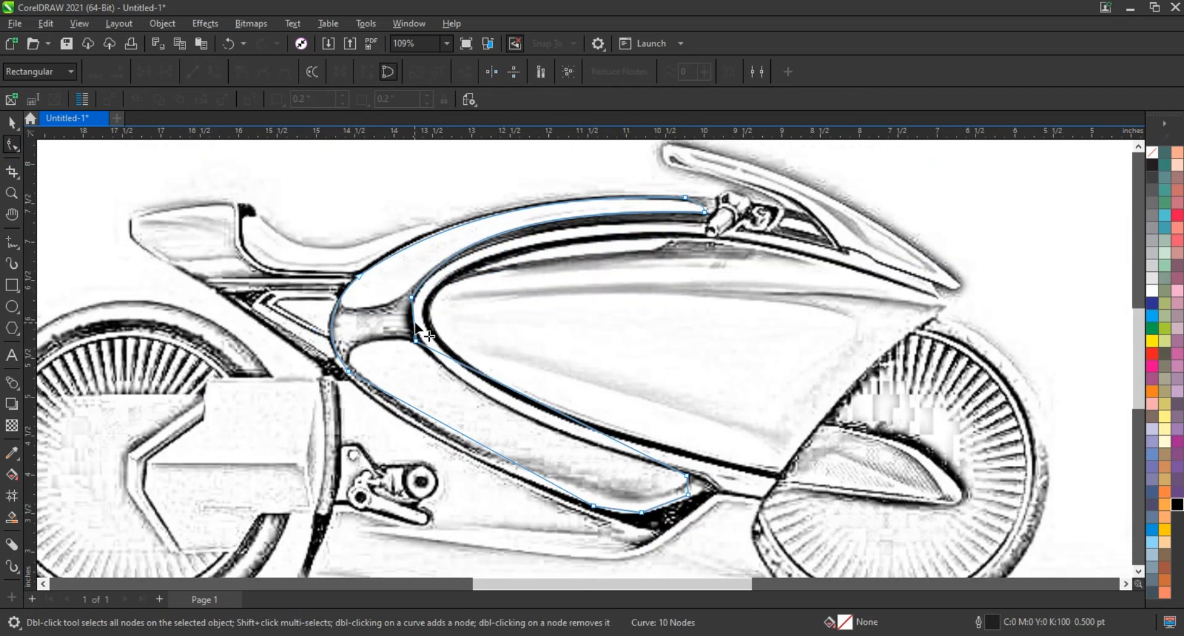
Step: Bend the frame band outline's inner edge, lower arm and lower tip to match the sketch
{"action": "left_click_drag", "start_coordinate": [414, 322], "coordinate": [405, 320]}
{"action": "left_click_drag", "start_coordinate": [550, 408], "coordinate": [538, 425]}
{"action": "left_click_drag", "start_coordinate": [415, 340], "coordinate": [414, 340]}
{"action": "left_click_drag", "start_coordinate": [454, 382], "coordinate": [449, 381]}
{"action": "left_click_drag", "start_coordinate": [462, 435], "coordinate": [461, 438]}
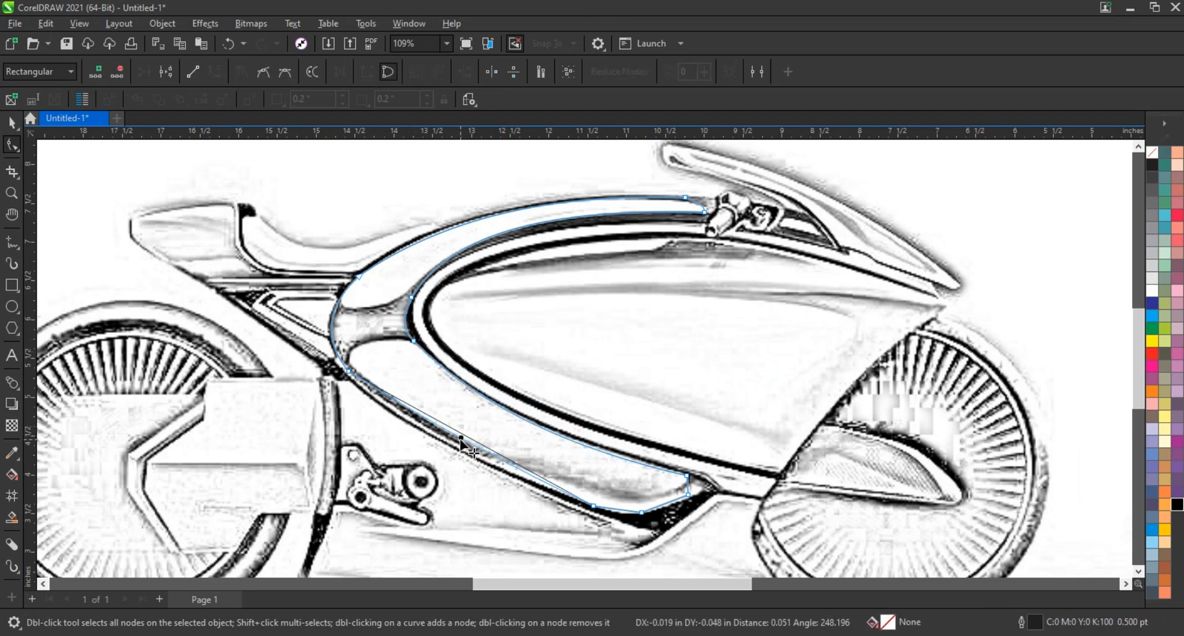
{"action": "left_click_drag", "start_coordinate": [622, 513], "coordinate": [622, 512]}
{"action": "left_click_drag", "start_coordinate": [689, 485], "coordinate": [693, 484]}
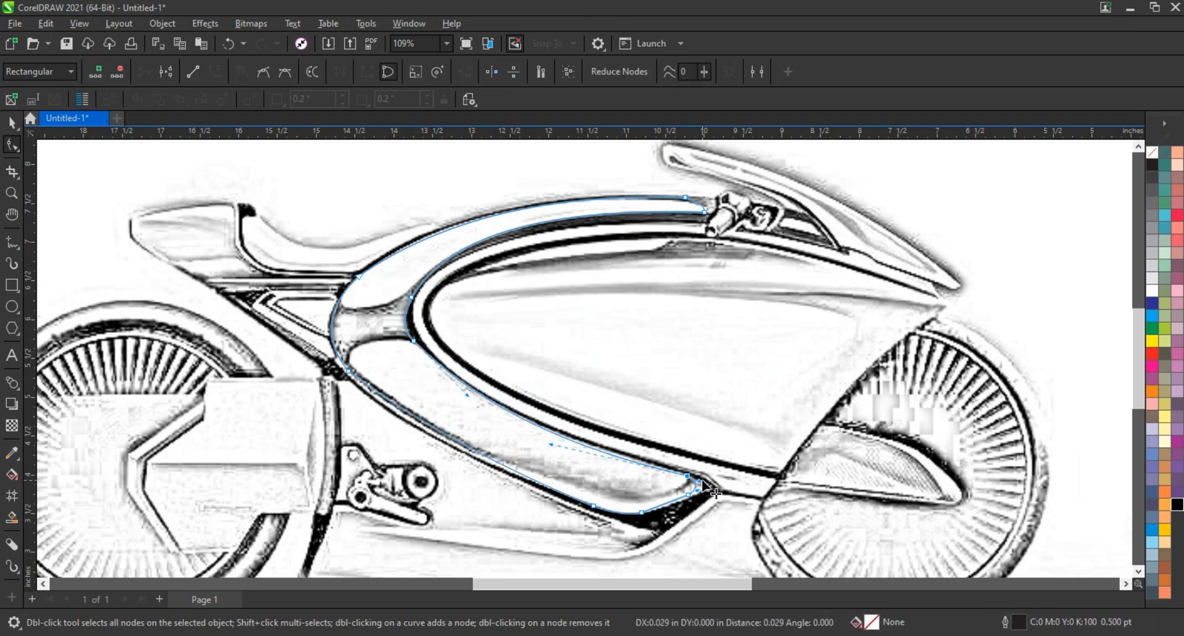
{"action": "left_click", "coordinate": [11, 122]}
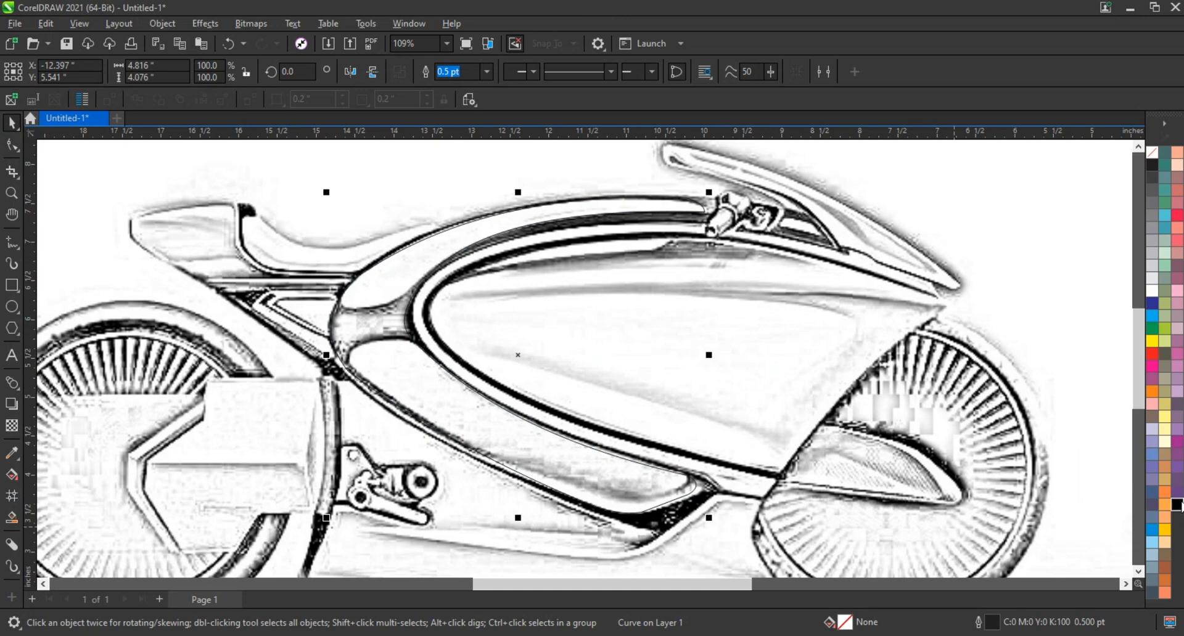
Step: Fill the frame band dark navy (C100 M100 Y53 K53) and copy it onto the bike with wheels
{"action": "left_click", "coordinate": [1176, 505]}
{"action": "left_click", "coordinate": [1155, 305], "text": "ctrl"}
{"action": "left_click", "coordinate": [1155, 305], "text": "ctrl"}
{"action": "left_click", "coordinate": [1155, 305], "text": "ctrl"}
{"action": "scroll", "coordinate": [1032, 404], "scroll_direction": "down", "scroll_amount": 3}
{"action": "left_click_drag", "start_coordinate": [795, 388], "coordinate": [571, 497]}
{"action": "right_click", "coordinate": [262, 395]}
{"action": "left_click", "coordinate": [317, 402]}
{"action": "left_click", "coordinate": [11, 192]}
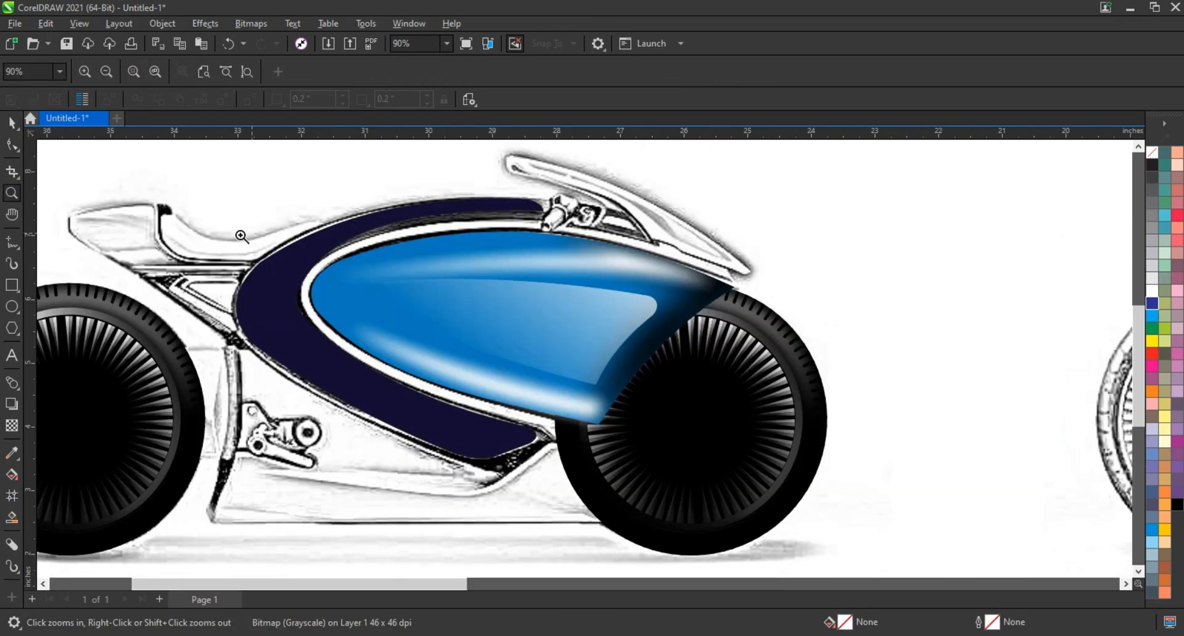
{"action": "right_click", "coordinate": [43, 143]}
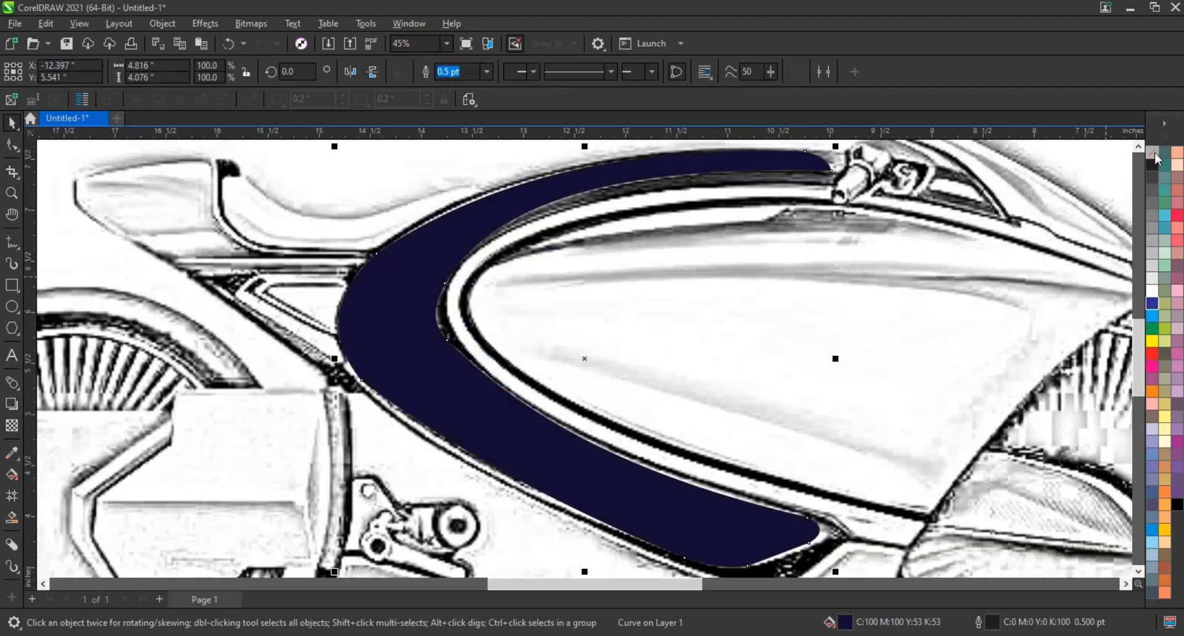
Step: Remove the fill from the band on the sketch and trace a closed four-node highlight outline along its upper arm
{"action": "left_click", "coordinate": [1154, 154]}
{"action": "key", "text": "Escape"}
{"action": "key", "text": "F5"}
{"action": "left_click", "coordinate": [359, 275]}
{"action": "double_click", "coordinate": [402, 292]}
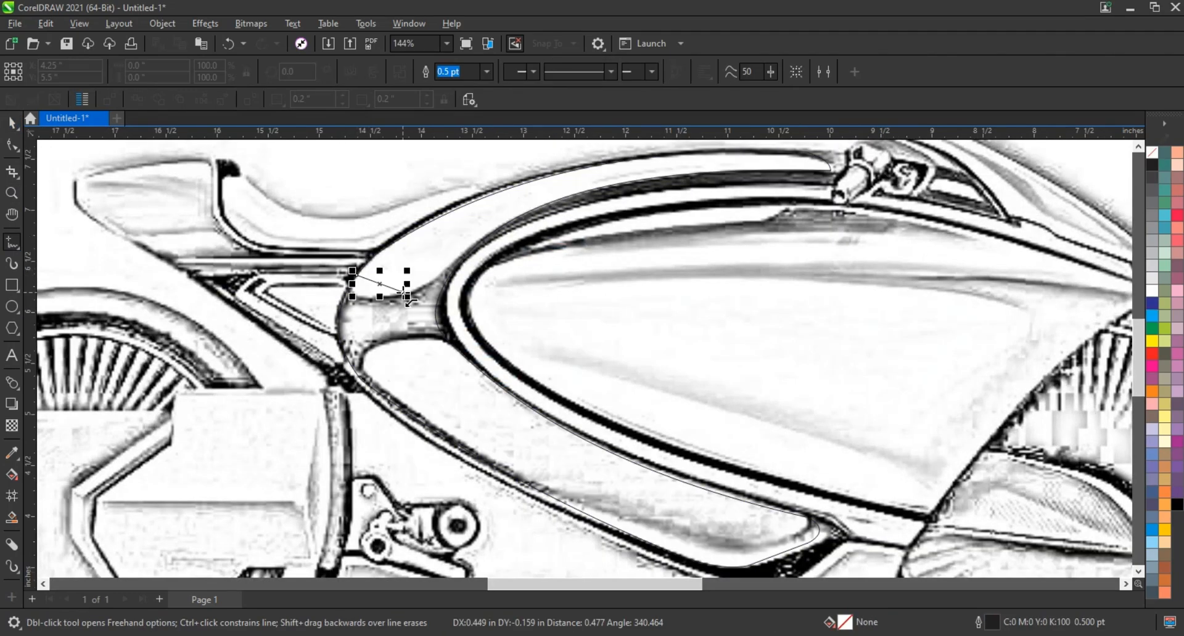
{"action": "double_click", "coordinate": [463, 248]}
{"action": "double_click", "coordinate": [817, 167]}
{"action": "left_click", "coordinate": [359, 277]}
Step: Convert the upper highlight's segments to curves and bend them to follow the band's upper arm
{"action": "key", "text": "F10"}
{"action": "scroll", "coordinate": [390, 363], "scroll_direction": "down", "scroll_amount": 1}
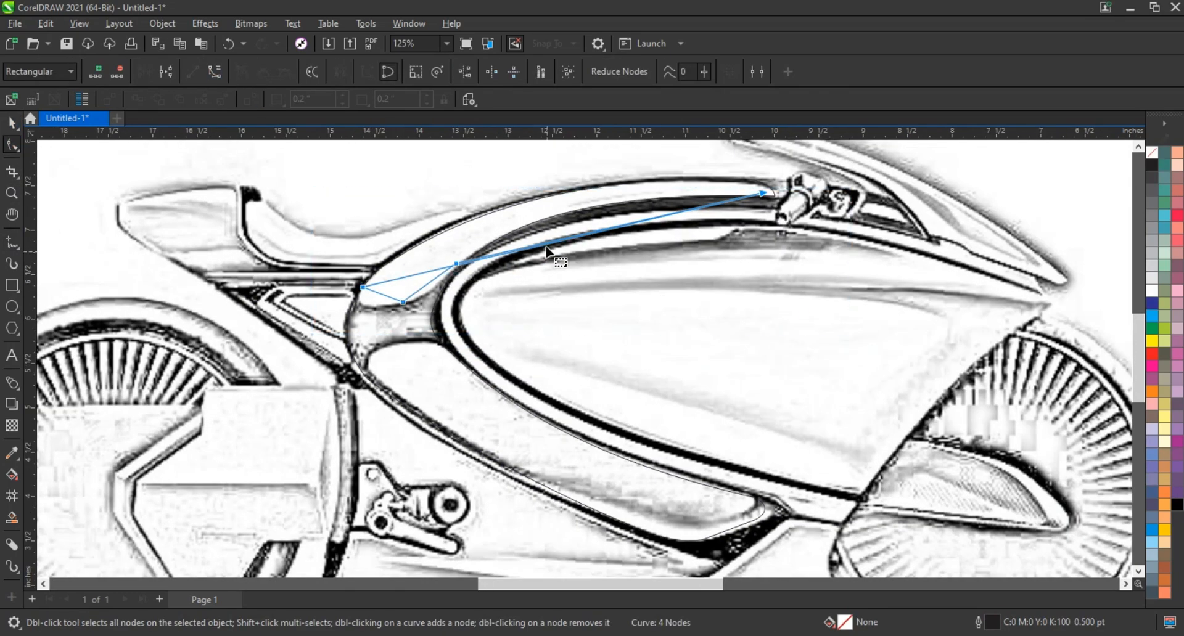
{"action": "key", "text": "ctrl+q"}
{"action": "left_click_drag", "start_coordinate": [540, 244], "coordinate": [535, 200]}
{"action": "left_click_drag", "start_coordinate": [567, 238], "coordinate": [550, 208]}
{"action": "left_click_drag", "start_coordinate": [430, 283], "coordinate": [434, 291]}
{"action": "left_click_drag", "start_coordinate": [381, 295], "coordinate": [372, 302]}
Step: Trace a closed five-node highlight outline inside the frame band's lower arm
{"action": "key", "text": "F5"}
{"action": "left_click", "coordinate": [405, 337]}
{"action": "left_click", "coordinate": [405, 398]}
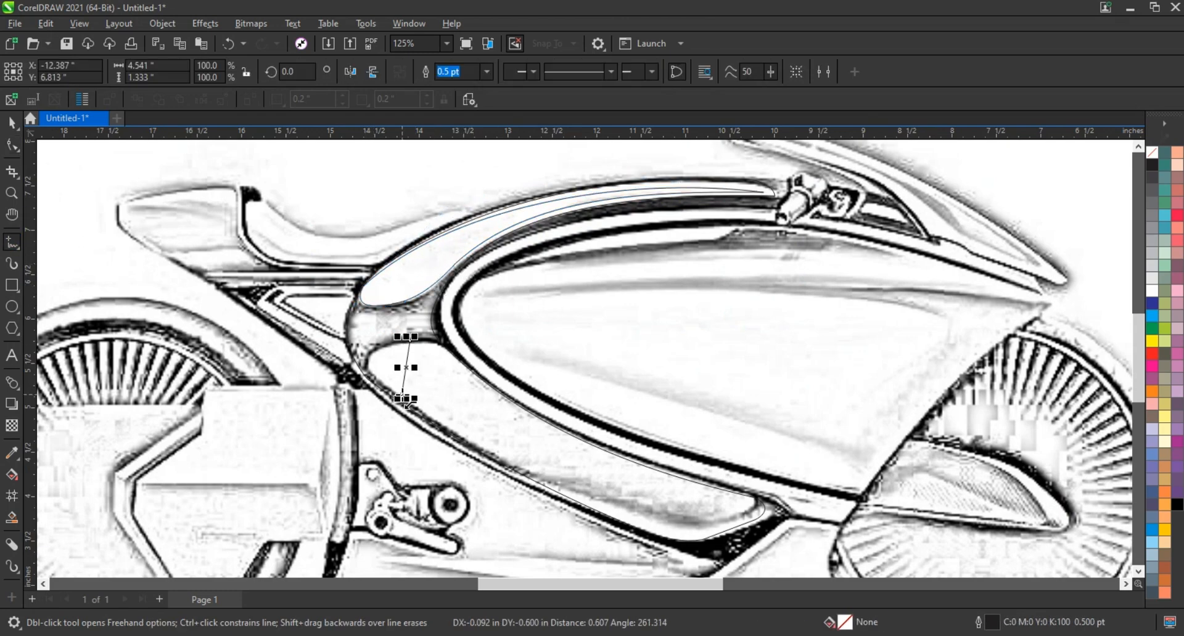
{"action": "left_click", "coordinate": [698, 539]}
{"action": "left_click", "coordinate": [408, 342]}
Step: Bend the lower highlight's edges and adjust its curve handles to follow the band's lower arm
{"action": "key", "text": "F10"}
{"action": "left_click_drag", "start_coordinate": [313, 297], "coordinate": [802, 543]}
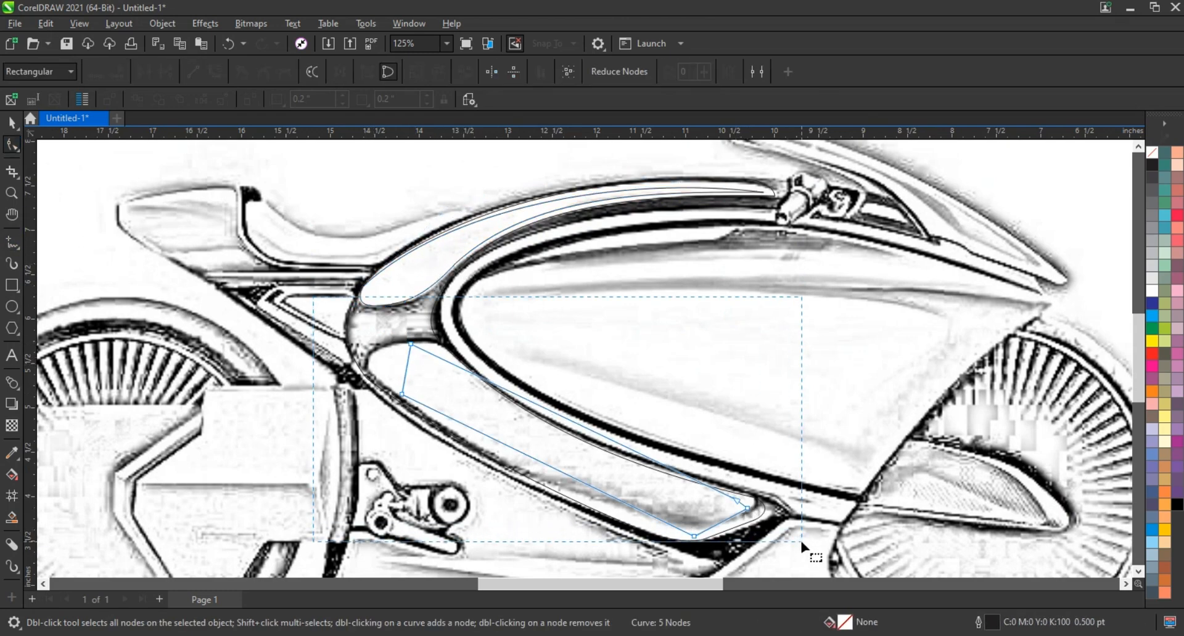
{"action": "left_click_drag", "start_coordinate": [515, 458], "coordinate": [523, 468]}
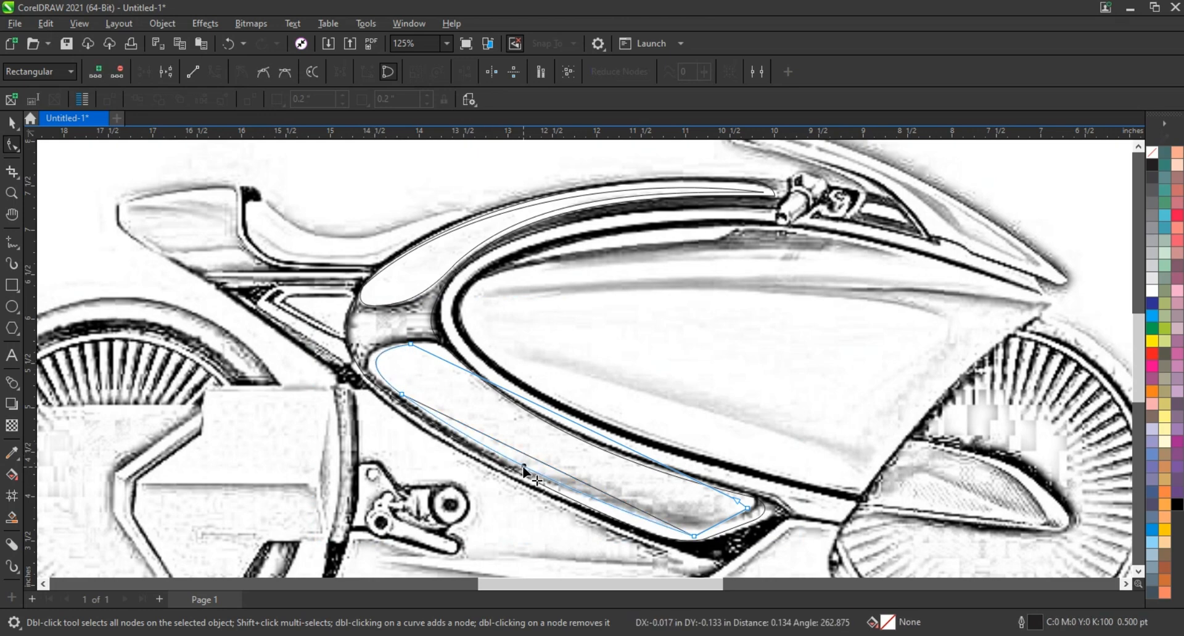
{"action": "left_click_drag", "start_coordinate": [510, 417], "coordinate": [484, 344]}
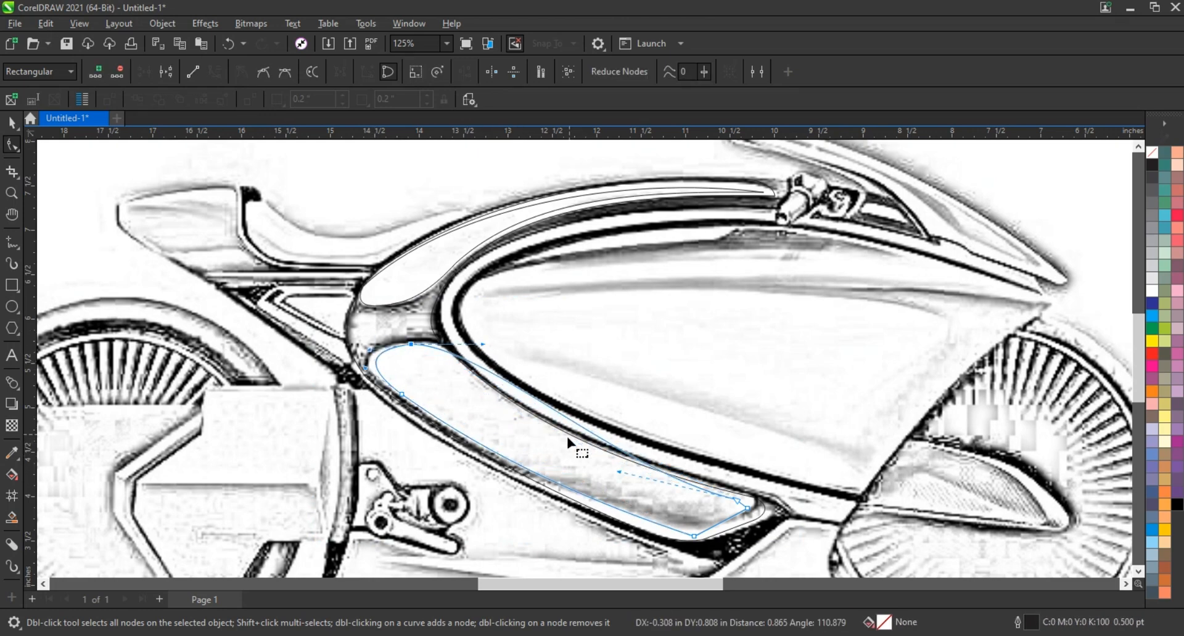
{"action": "left_click_drag", "start_coordinate": [619, 472], "coordinate": [465, 429]}
{"action": "scroll", "coordinate": [694, 497], "scroll_direction": "down", "scroll_amount": 4}
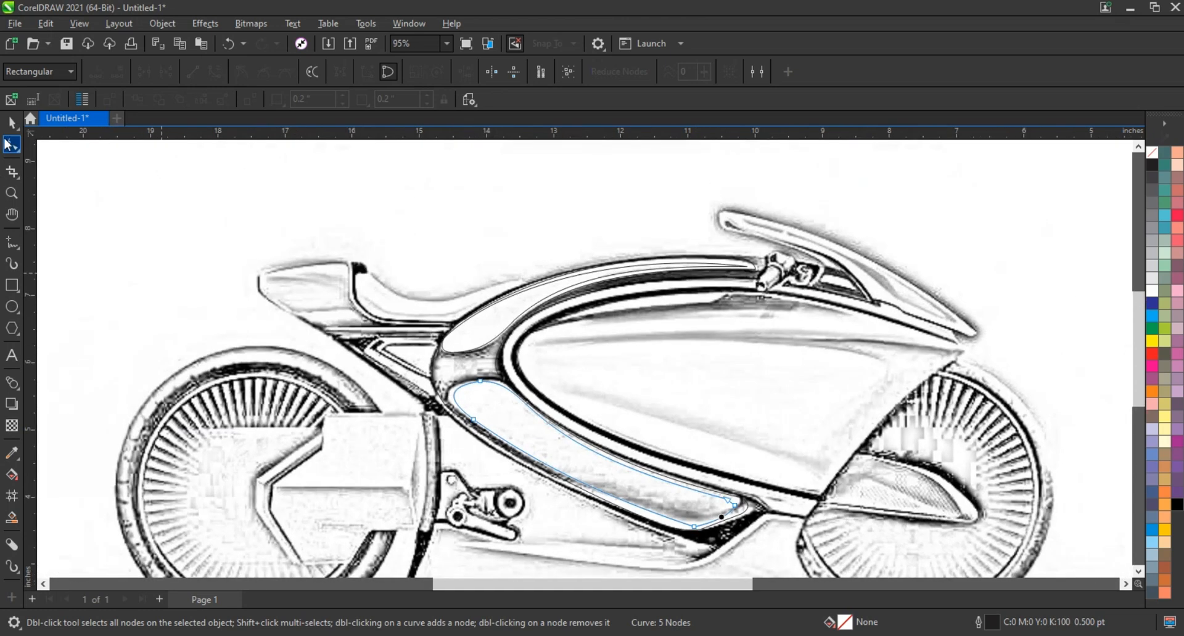
Step: Fill both frame highlights white and place them over the navy band on the bike with wheels
{"action": "key", "text": "space"}
{"action": "left_click", "coordinate": [1151, 290]}
{"action": "scroll", "coordinate": [1032, 378], "scroll_direction": "down", "scroll_amount": 1}
{"action": "left_click_drag", "start_coordinate": [738, 388], "coordinate": [280, 389]}
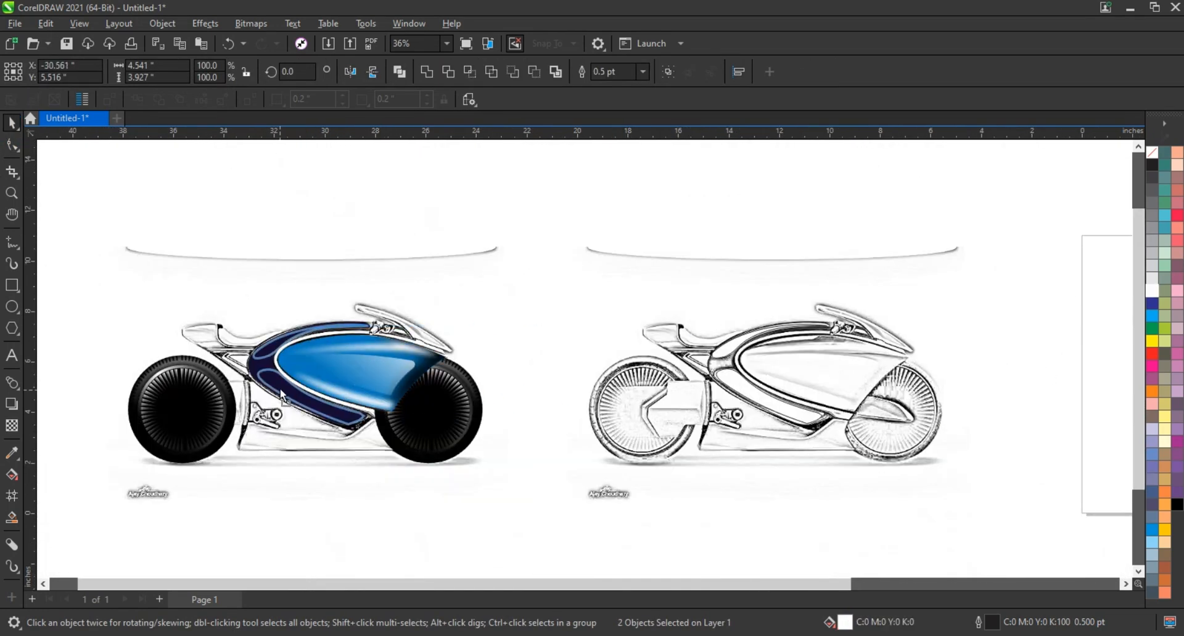
{"action": "scroll", "coordinate": [136, 391], "scroll_direction": "up", "scroll_amount": 2}
{"action": "left_click", "coordinate": [12, 425]}
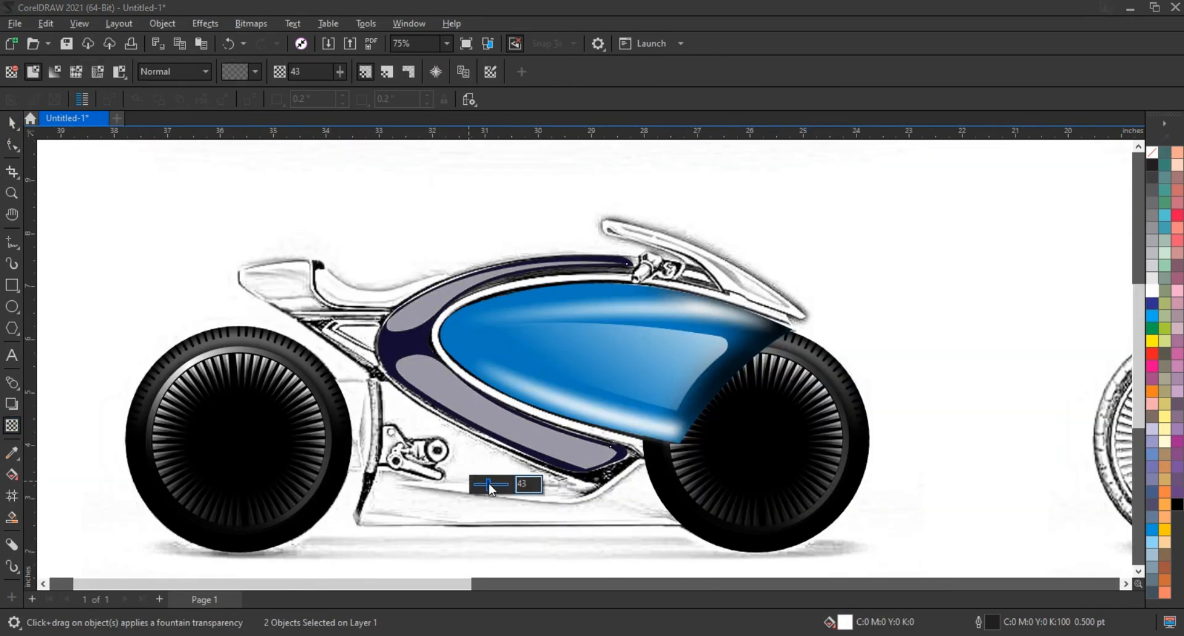
{"action": "left_click_drag", "start_coordinate": [415, 302], "coordinate": [480, 427]}
{"action": "left_click", "coordinate": [416, 302]}
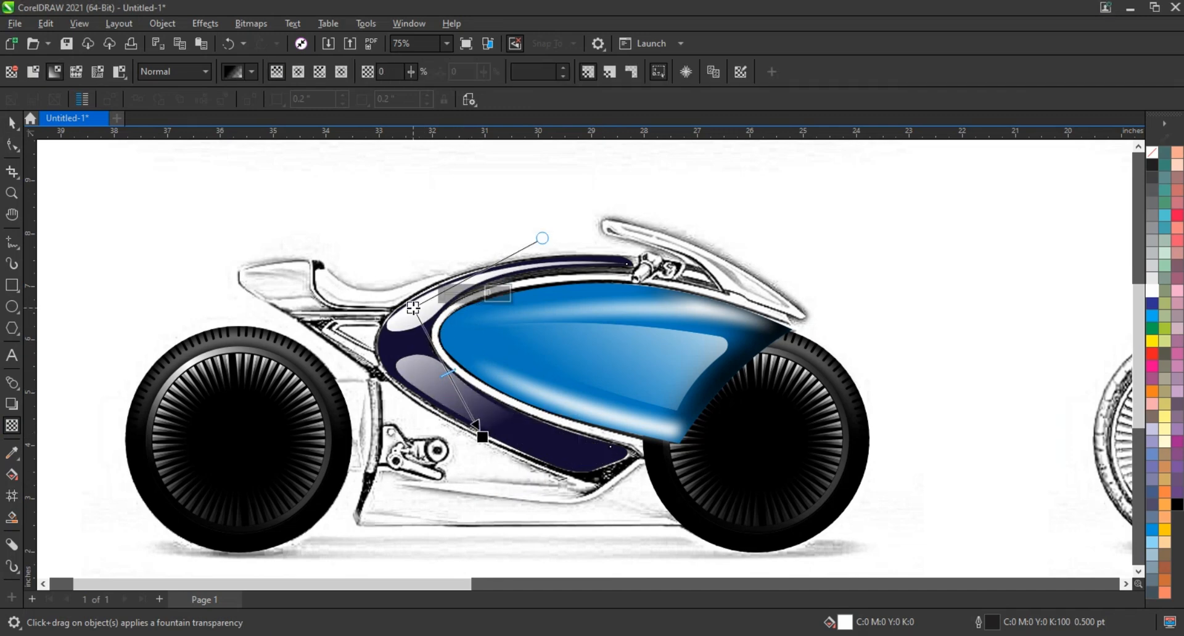
{"action": "key", "text": "space"}
{"action": "key", "text": "ctrl+z"}
{"action": "key", "text": "ctrl+z"}
Step: Apply a linear transparency to the lower frame highlight, fading toward its front end, and fill it bright blue
{"action": "key", "text": "space"}
{"action": "left_click_drag", "start_coordinate": [407, 291], "coordinate": [457, 422]}
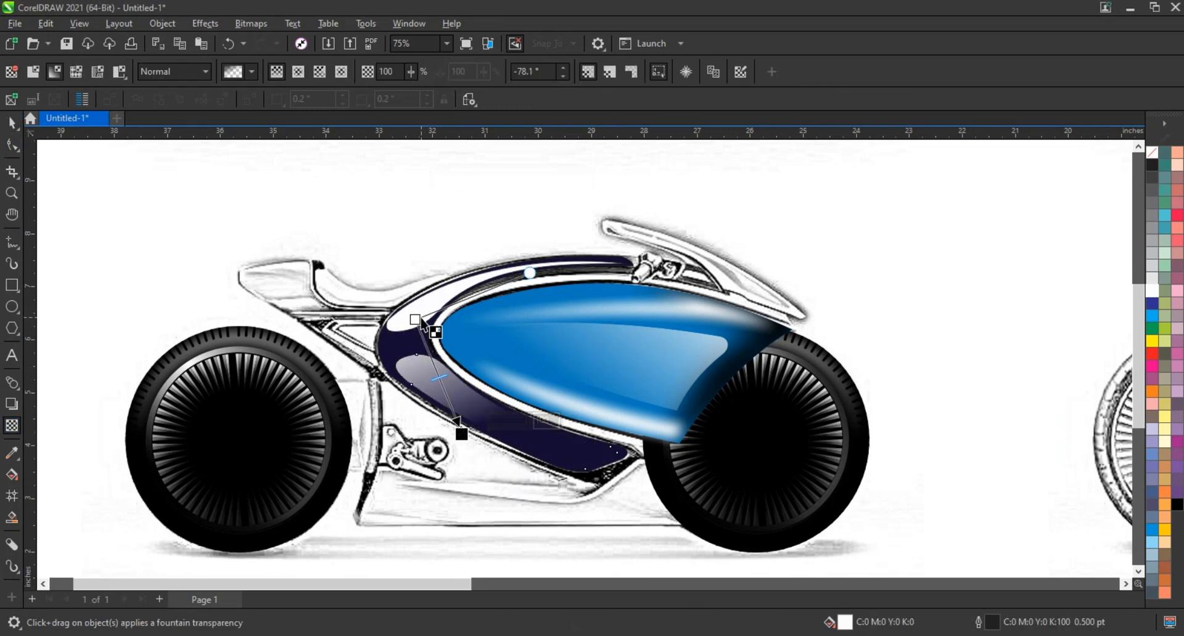
{"action": "key", "text": "space"}
{"action": "left_click", "coordinate": [1151, 315]}
Step: Give the upper frame highlight a white-to-bright-blue linear fill running down to the rear and apply transparency to it
{"action": "key", "text": "Tab"}
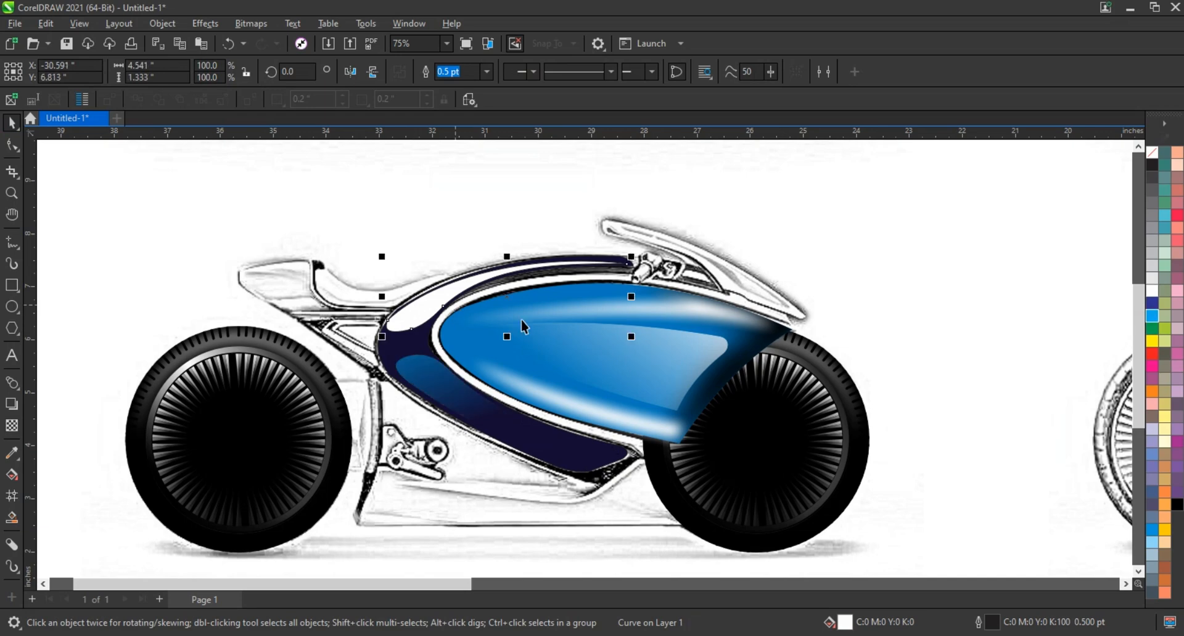
{"action": "key", "text": "g"}
{"action": "left_click_drag", "start_coordinate": [522, 270], "coordinate": [366, 355]}
{"action": "left_click", "coordinate": [1152, 316]}
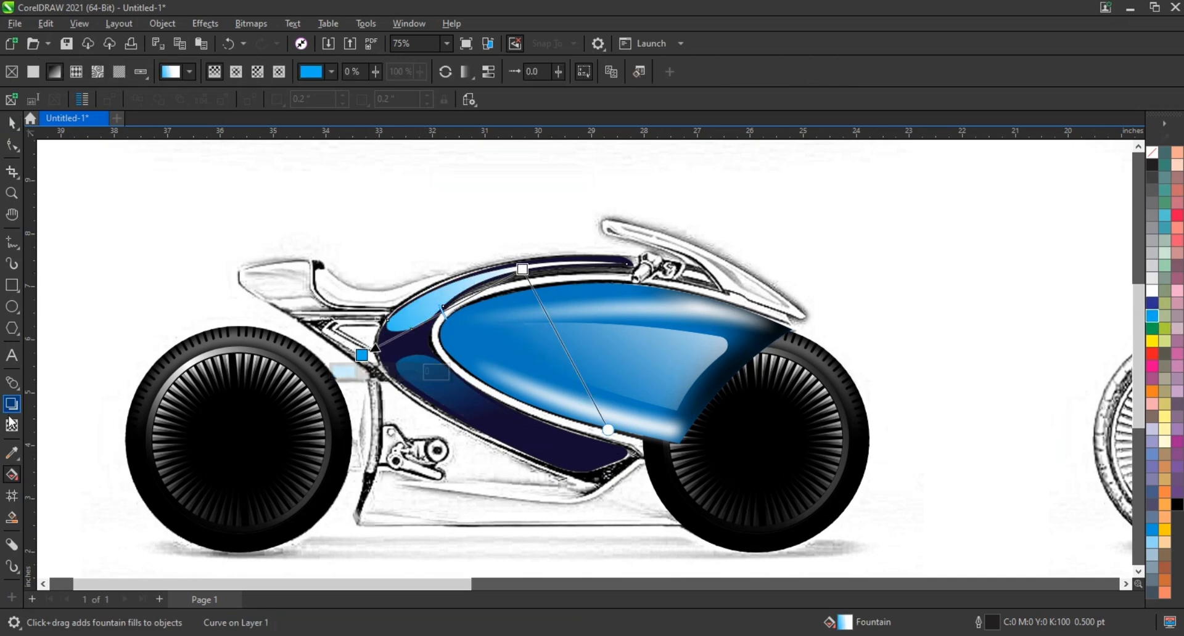
{"action": "left_click", "coordinate": [12, 425]}
{"action": "left_click_drag", "start_coordinate": [487, 348], "coordinate": [498, 347]}
{"action": "scroll", "coordinate": [558, 270], "scroll_direction": "down", "scroll_amount": 2}
{"action": "left_click", "coordinate": [228, 281]}
{"action": "scroll", "coordinate": [191, 291], "scroll_direction": "down", "scroll_amount": 1}
{"action": "left_click", "coordinate": [188, 288]}
Step: Trace the narrow light band around the body panel on the sketch as a closed ten-node outline
{"action": "left_click", "coordinate": [12, 193]}
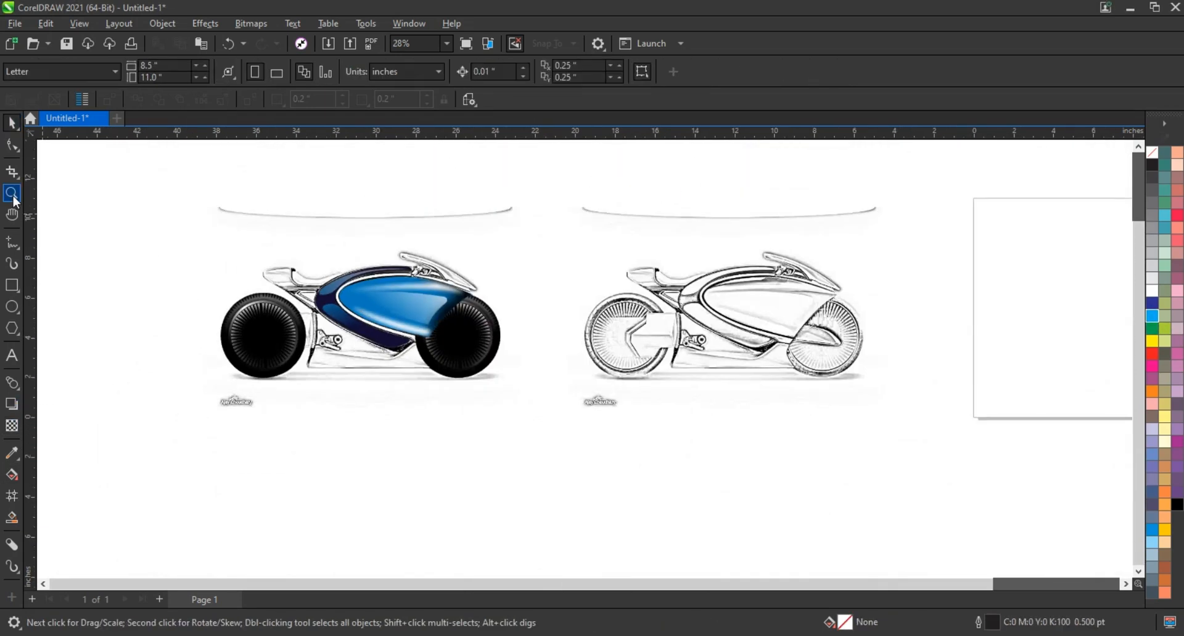
{"action": "mouse_move", "coordinate": [603, 264]}
{"action": "left_mouse_down"}
{"action": "mouse_move", "coordinate": [819, 381]}
{"action": "mouse_move", "coordinate": [922, 400]}
{"action": "left_mouse_up"}
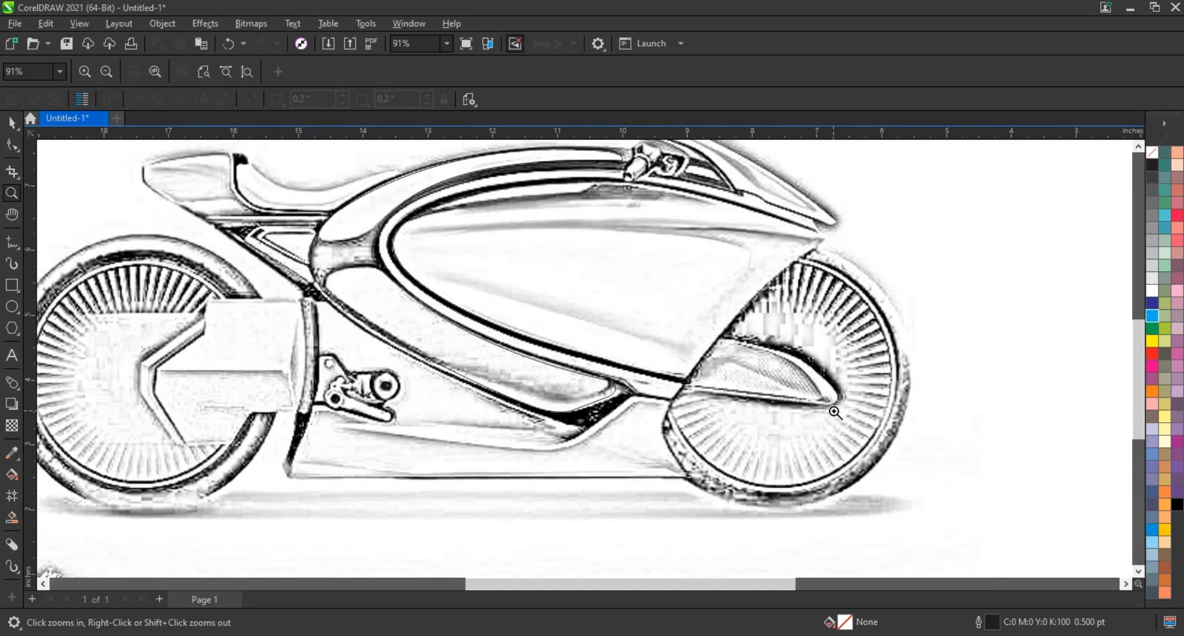
{"action": "left_click_drag", "start_coordinate": [348, 148], "coordinate": [898, 428]}
{"action": "left_click", "coordinate": [12, 242]}
{"action": "left_click", "coordinate": [881, 255]}
{"action": "double_click", "coordinate": [889, 276]}
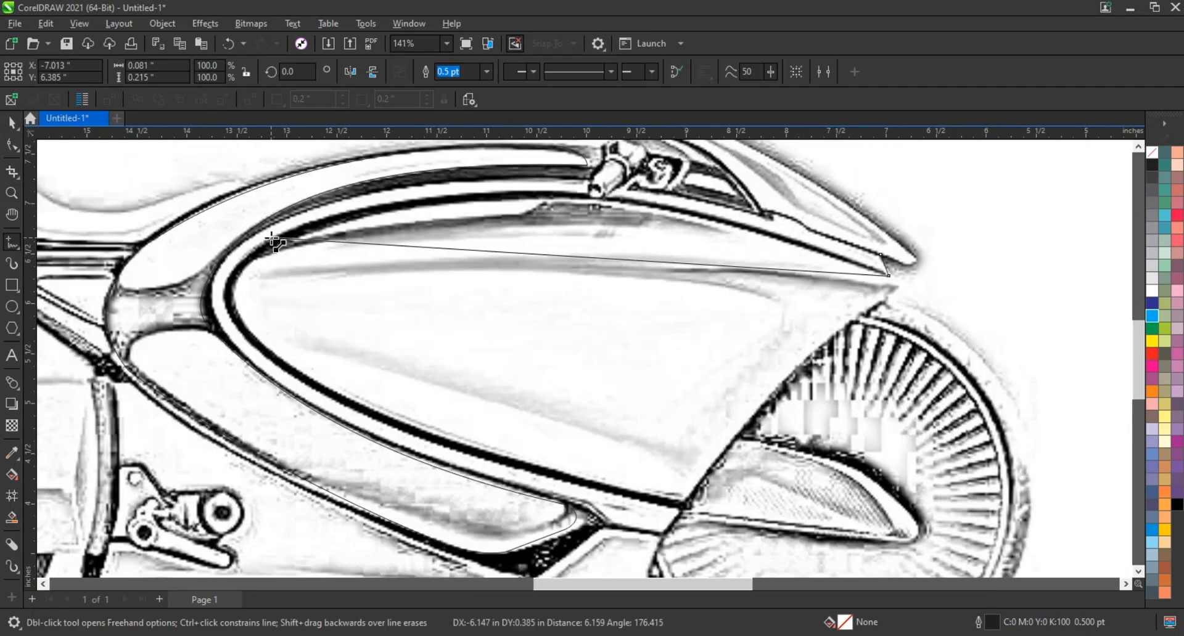
{"action": "double_click", "coordinate": [270, 237]}
{"action": "double_click", "coordinate": [240, 334]}
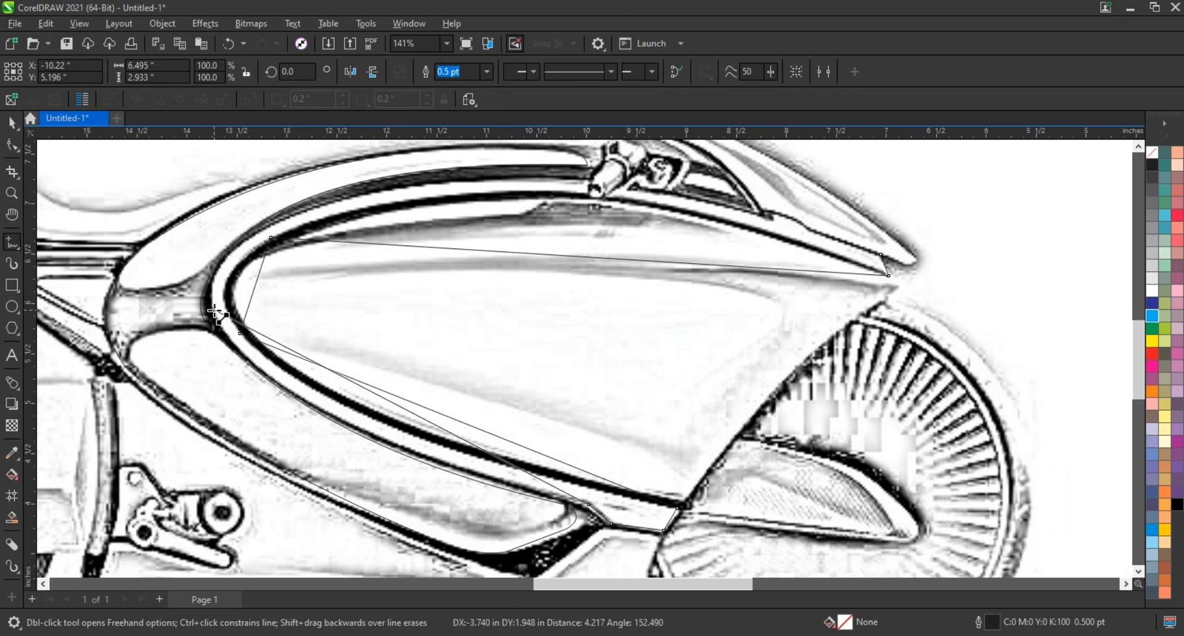
{"action": "left_click", "coordinate": [881, 255]}
Step: Convert the narrow band's segments to curves and bend its outer and inner edges to follow the sketch
{"action": "scroll", "coordinate": [573, 278], "scroll_direction": "down", "scroll_amount": 1}
{"action": "double_click", "coordinate": [12, 145]}
{"action": "scroll", "coordinate": [518, 340], "scroll_direction": "up", "scroll_amount": 2}
{"action": "left_click", "coordinate": [217, 74]}
{"action": "scroll", "coordinate": [373, 410], "scroll_direction": "down", "scroll_amount": 1}
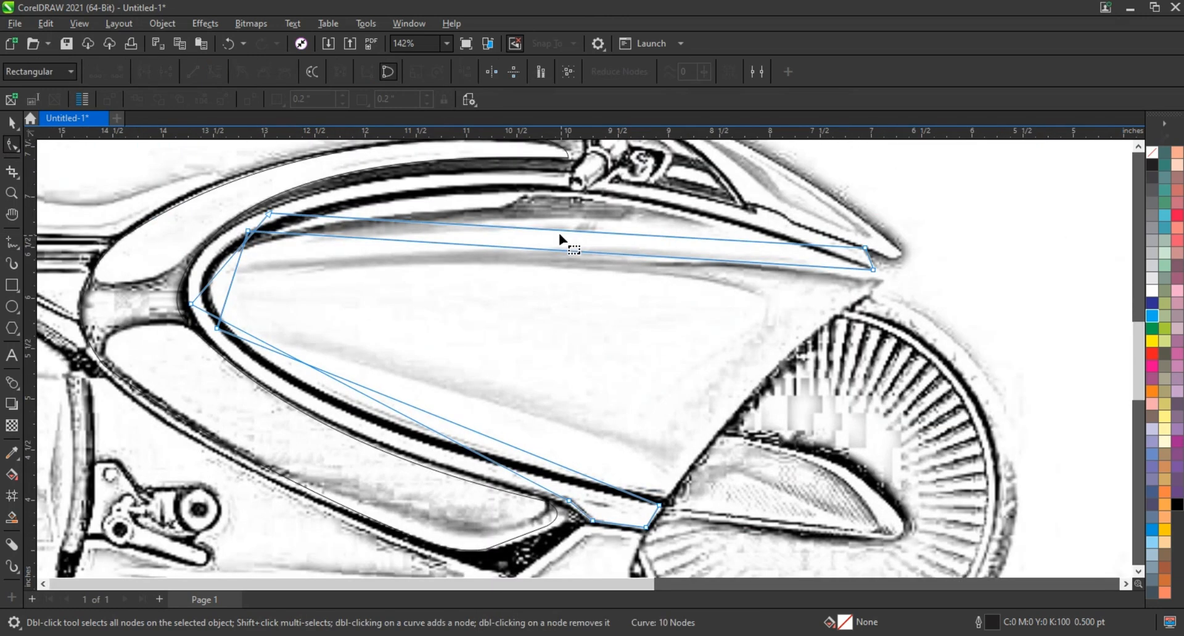
{"action": "left_click_drag", "start_coordinate": [557, 231], "coordinate": [547, 190]}
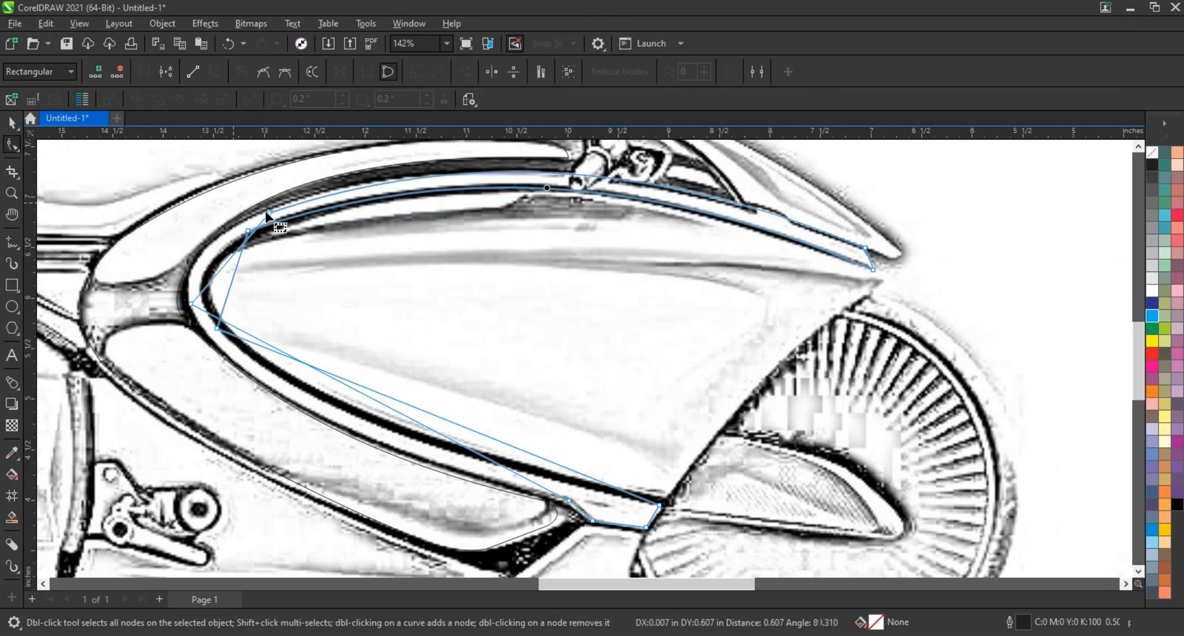
{"action": "left_click_drag", "start_coordinate": [267, 217], "coordinate": [182, 265]}
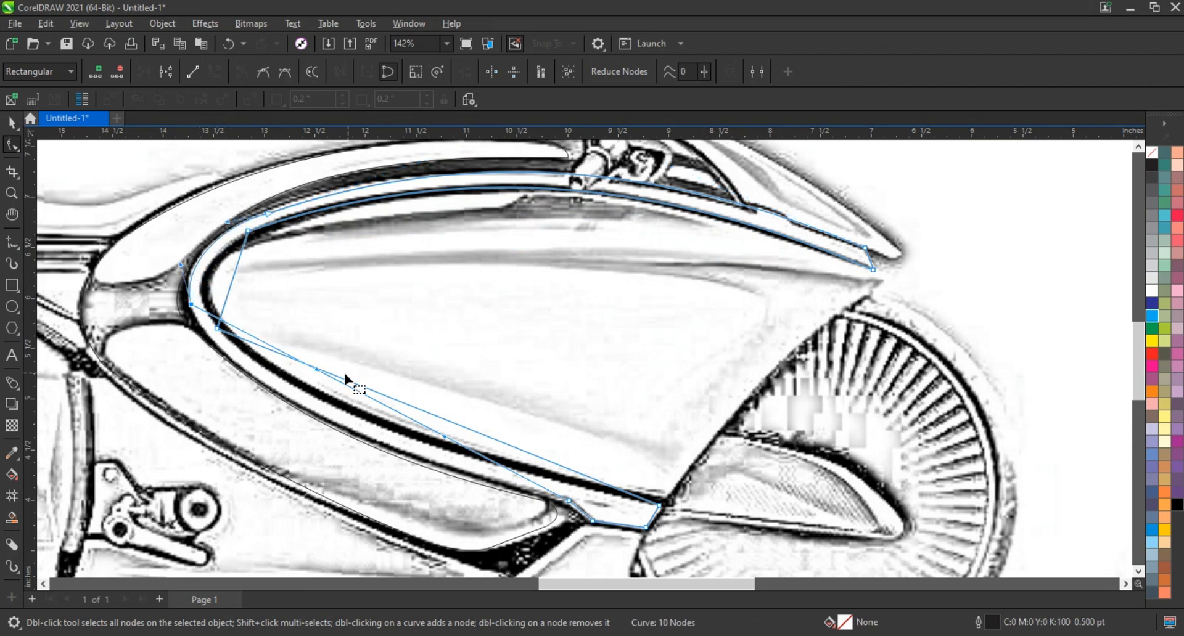
{"action": "left_click_drag", "start_coordinate": [346, 380], "coordinate": [258, 372]}
{"action": "left_click_drag", "start_coordinate": [369, 422], "coordinate": [365, 420]}
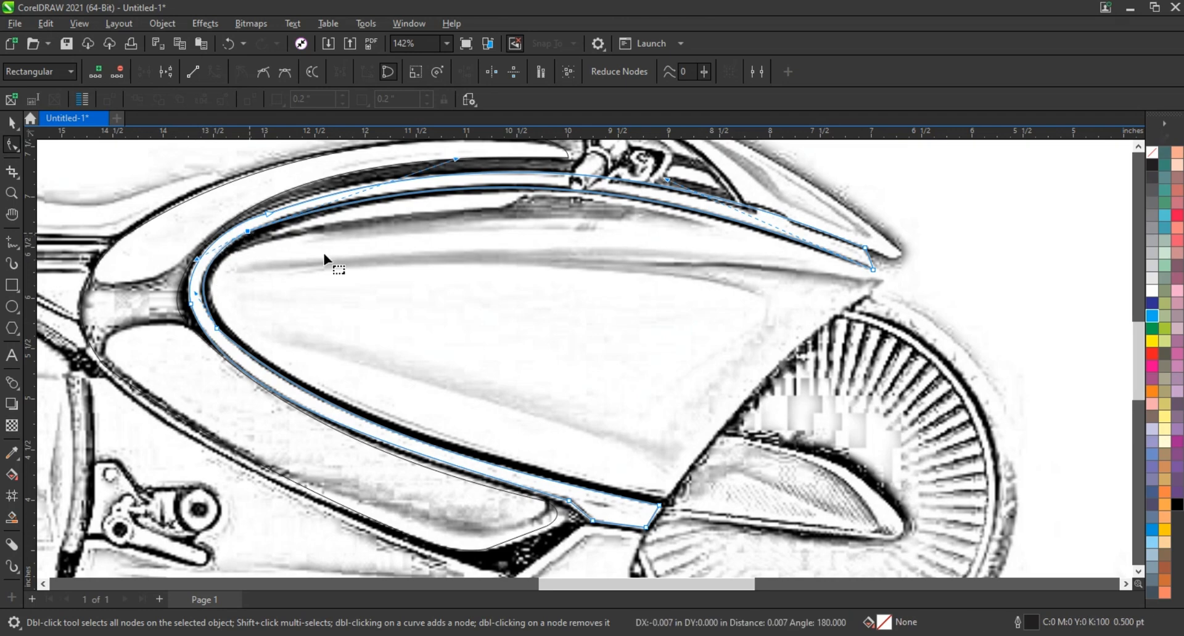
{"action": "key", "text": "space"}
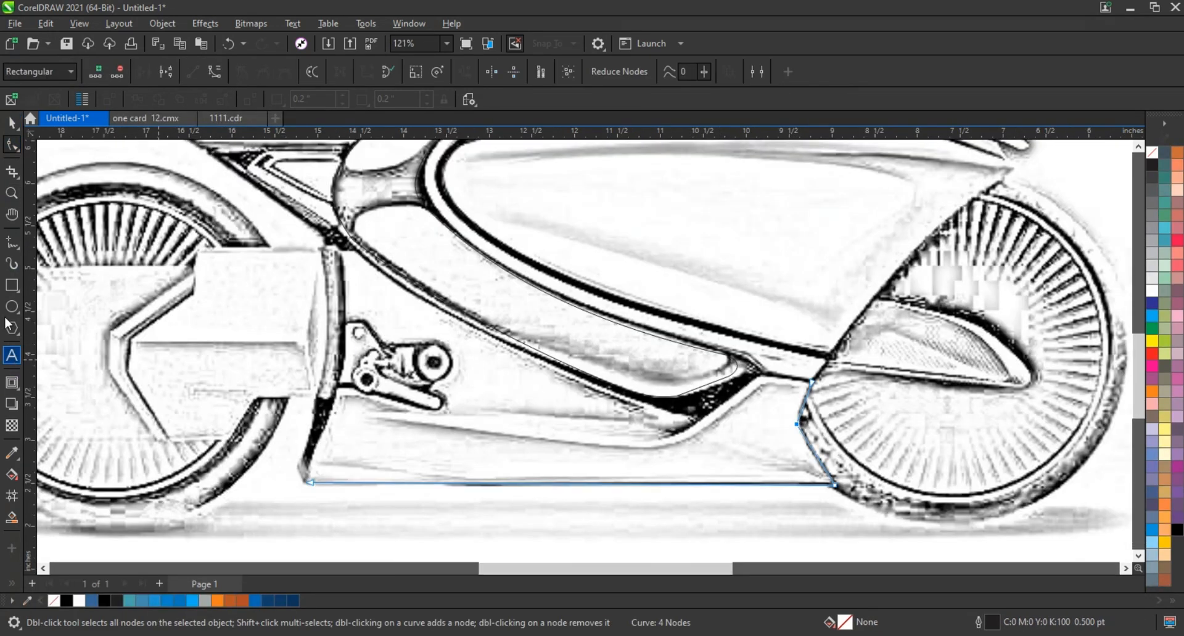
Step: Complete the lower fairing outline as a closed nine-node shape and bend its edges to follow the sketch
{"action": "key", "text": "F5"}
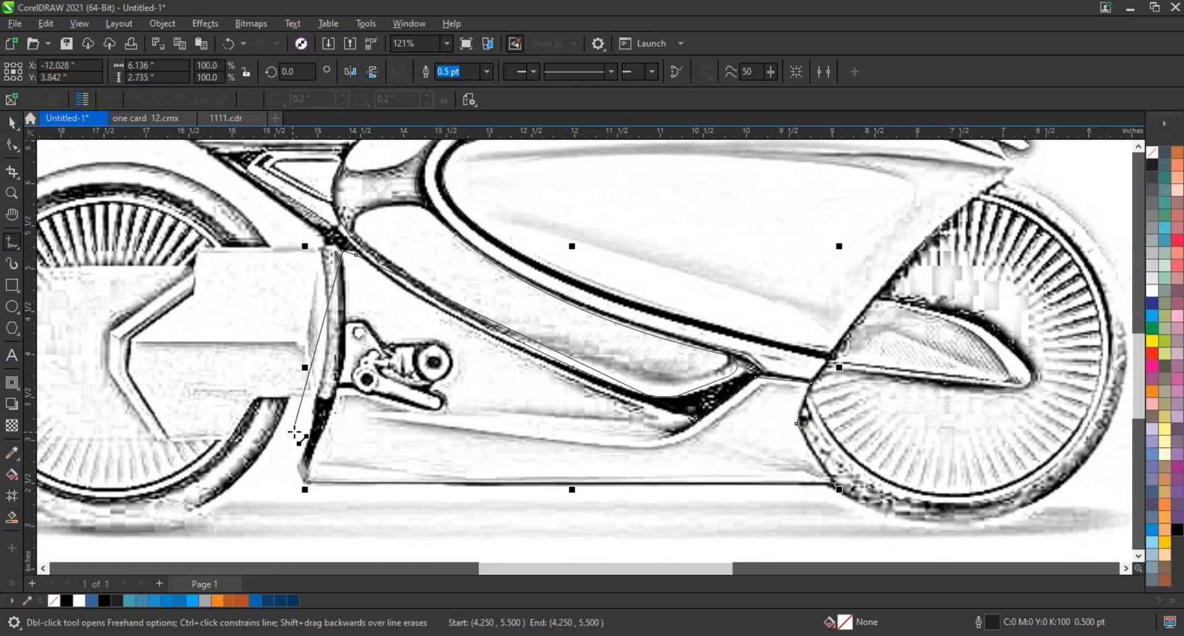
{"action": "key", "text": "F10"}
{"action": "key", "text": "shift+F2"}
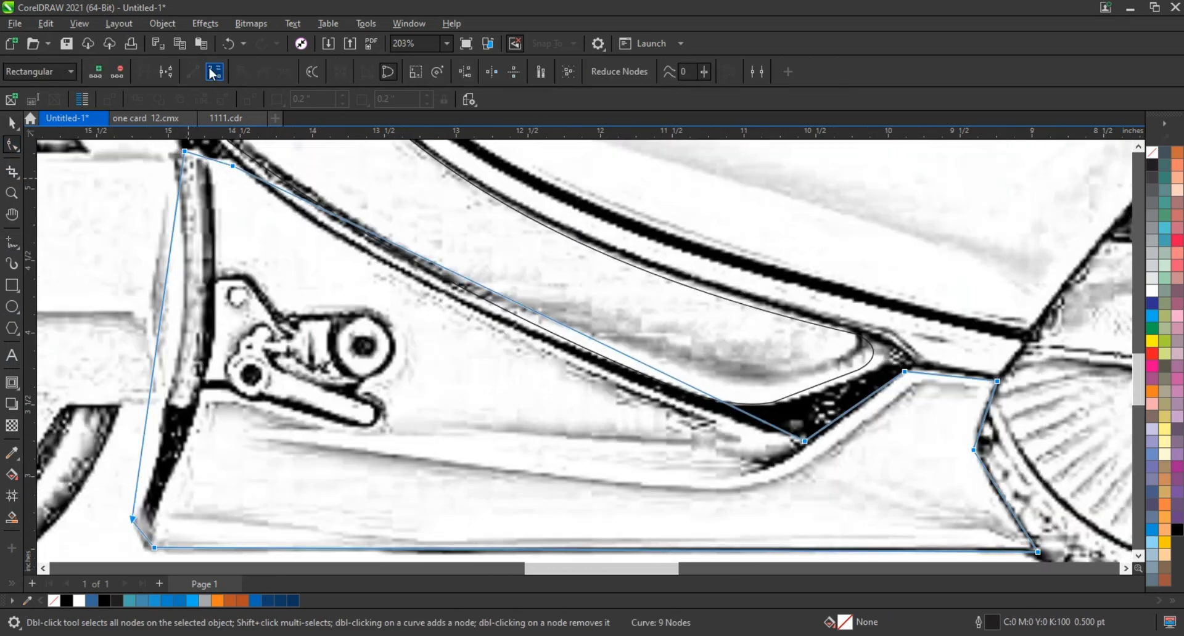
{"action": "left_click_drag", "start_coordinate": [182, 357], "coordinate": [184, 358]}
{"action": "scroll", "coordinate": [272, 283], "scroll_direction": "down", "scroll_amount": 1}
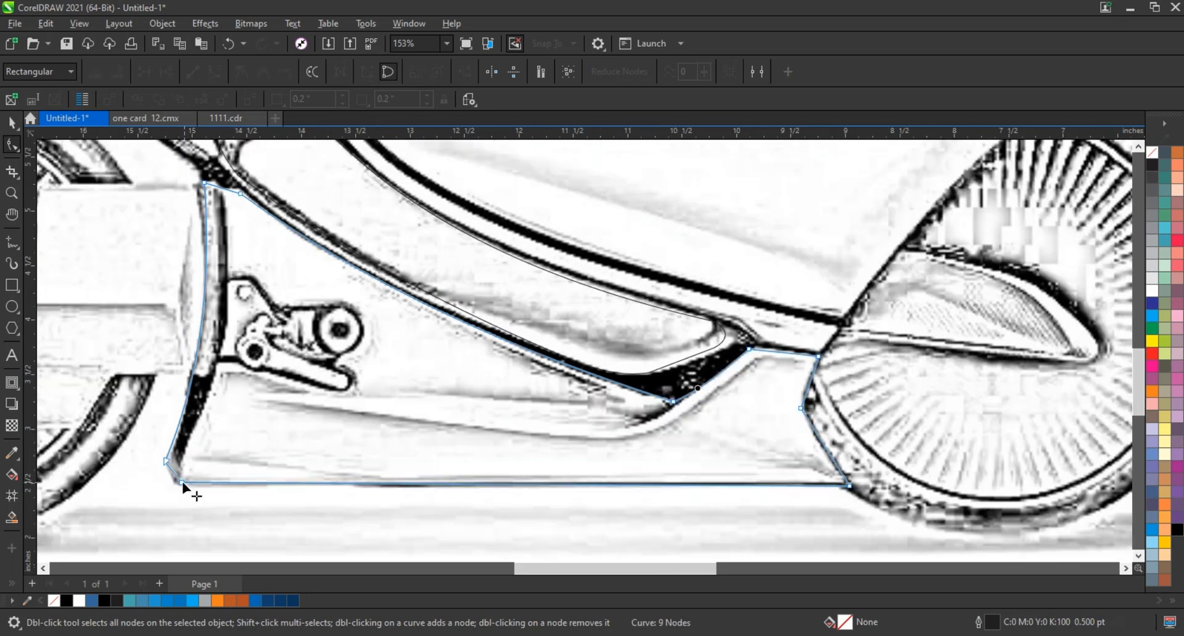
{"action": "left_click", "coordinate": [154, 548]}
Step: Fill the lower fairing shape dark grey
{"action": "key", "text": "space"}
{"action": "scroll", "coordinate": [964, 473], "scroll_direction": "down", "scroll_amount": 1}
{"action": "left_click", "coordinate": [1152, 178]}
{"action": "key", "text": "shift+F2"}
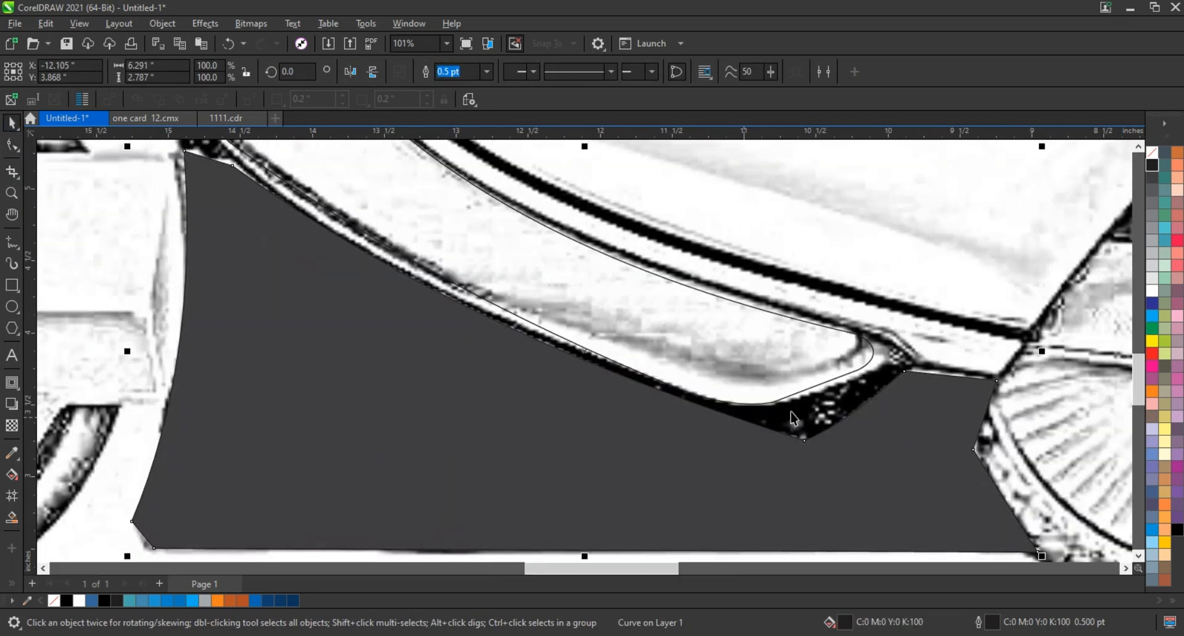
{"action": "scroll", "coordinate": [875, 456], "scroll_direction": "down", "scroll_amount": 3}
{"action": "scroll", "coordinate": [754, 467], "scroll_direction": "down", "scroll_amount": 1}
{"action": "key", "text": "shift+F2"}
{"action": "key", "text": "Escape"}
Step: Draw a line about 2.8 in long down the fairing's rear side and bend it to follow the curved rear edge
{"action": "key", "text": "F5"}
{"action": "left_click", "coordinate": [197, 149]}
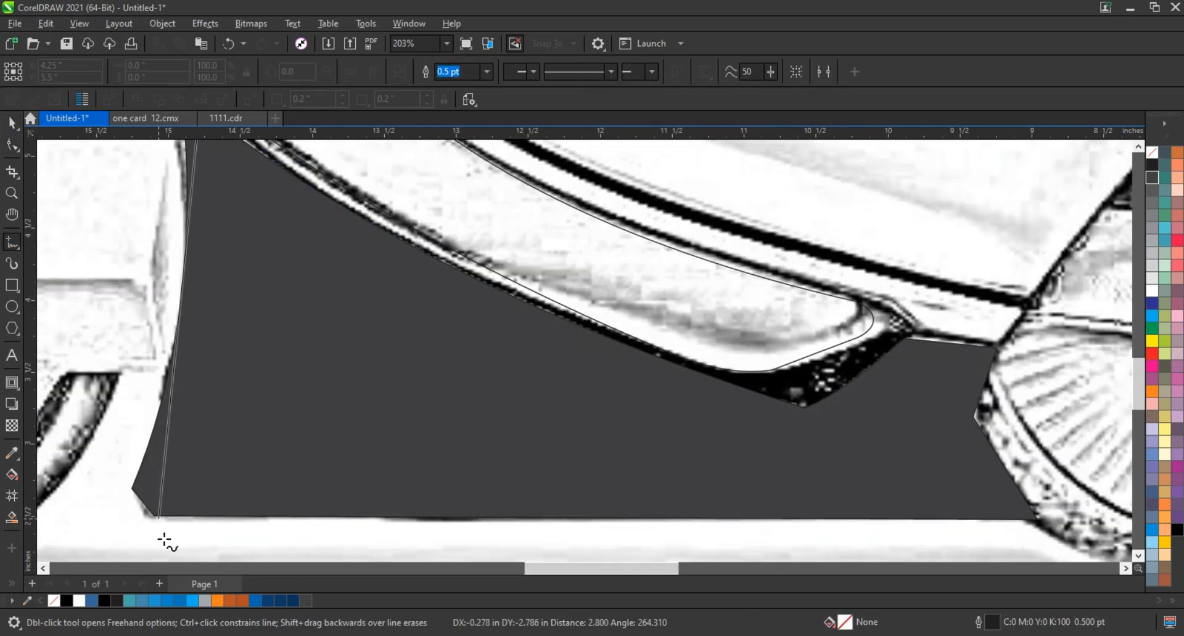
{"action": "left_click", "coordinate": [157, 520]}
{"action": "key", "text": "F10"}
{"action": "scroll", "coordinate": [283, 413], "scroll_direction": "down", "scroll_amount": 1}
{"action": "scroll", "coordinate": [206, 339], "scroll_direction": "up", "scroll_amount": 1}
{"action": "left_click_drag", "start_coordinate": [583, 363], "coordinate": [605, 354]}
{"action": "left_click_drag", "start_coordinate": [565, 552], "coordinate": [557, 525]}
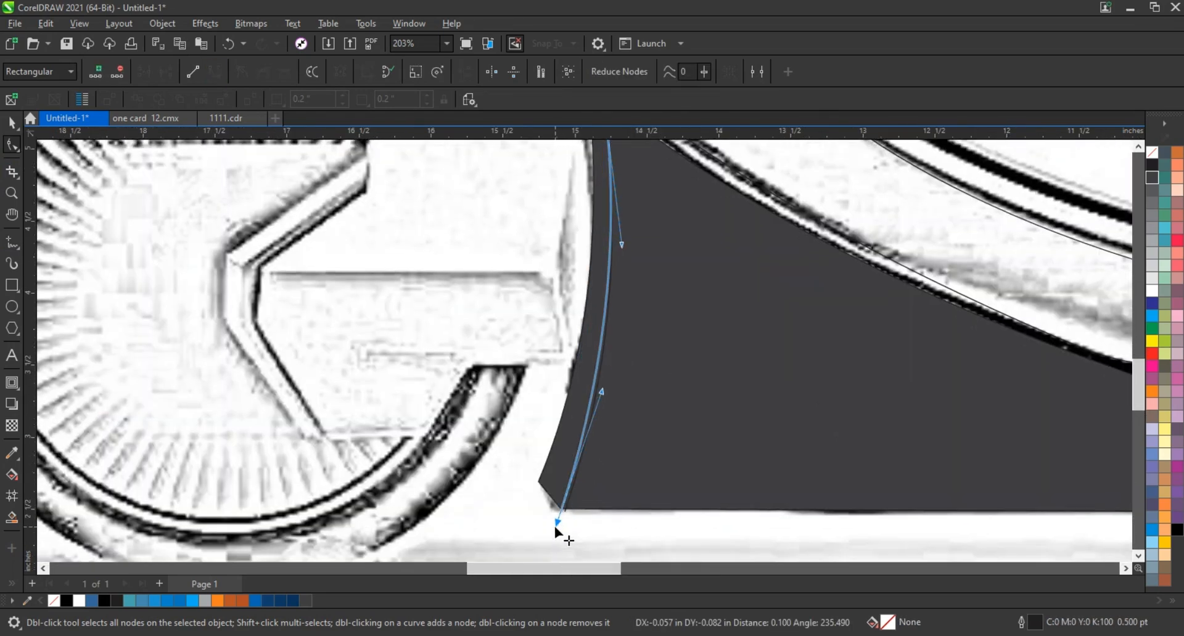
Step: Fill the narrow strip along the lower fairing's curved rear edge black and delete the helper line
{"action": "left_click", "coordinate": [11, 519]}
{"action": "left_click", "coordinate": [579, 441]}
{"action": "left_click", "coordinate": [1178, 530]}
{"action": "key", "text": "space"}
{"action": "left_click", "coordinate": [559, 518]}
{"action": "key", "text": "Delete"}
{"action": "scroll", "coordinate": [631, 490], "scroll_direction": "down", "scroll_amount": 3}
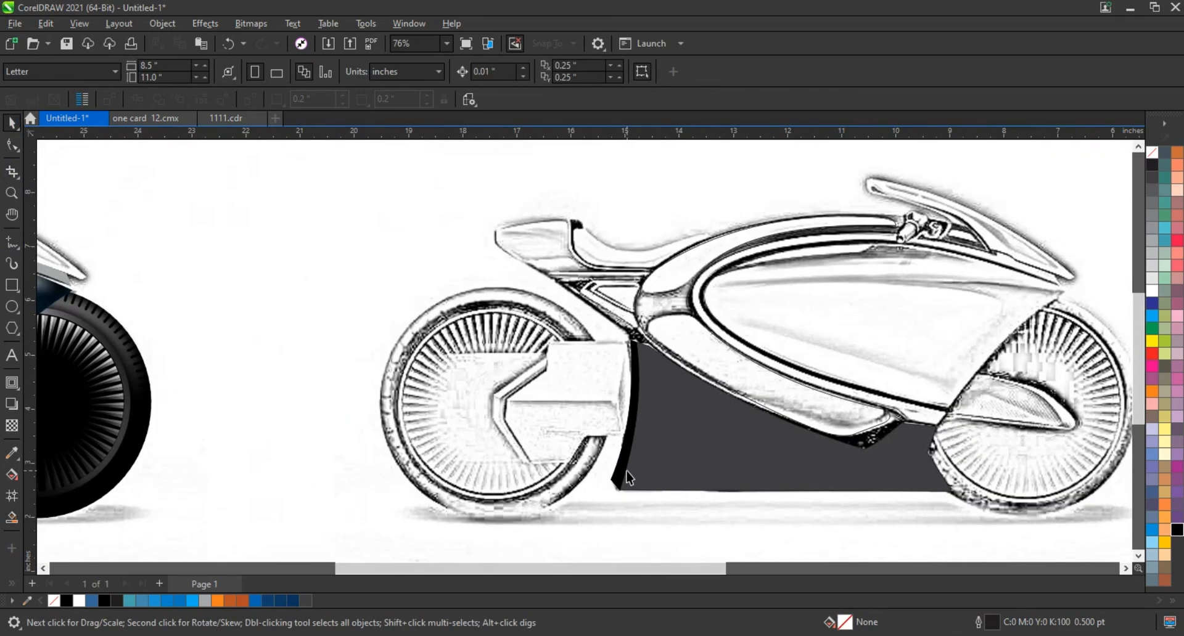
Step: Place the dark fairing and its black strip on the coloured motorcycle between the two wheels
{"action": "scroll", "coordinate": [880, 435], "scroll_direction": "down", "scroll_amount": 2}
{"action": "left_click_drag", "start_coordinate": [387, 447], "coordinate": [388, 448]}
{"action": "scroll", "coordinate": [523, 462], "scroll_direction": "up", "scroll_amount": 3}
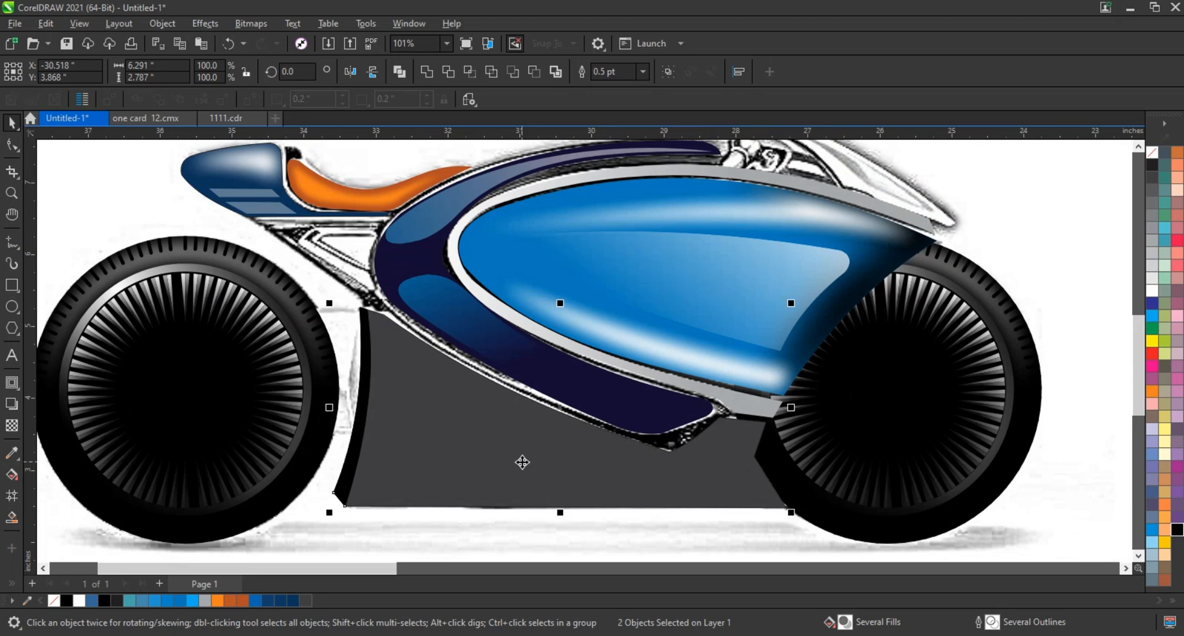
{"action": "scroll", "coordinate": [594, 547], "scroll_direction": "up", "scroll_amount": 1}
{"action": "left_click", "coordinate": [594, 547]}
{"action": "scroll", "coordinate": [460, 548], "scroll_direction": "down", "scroll_amount": 1}
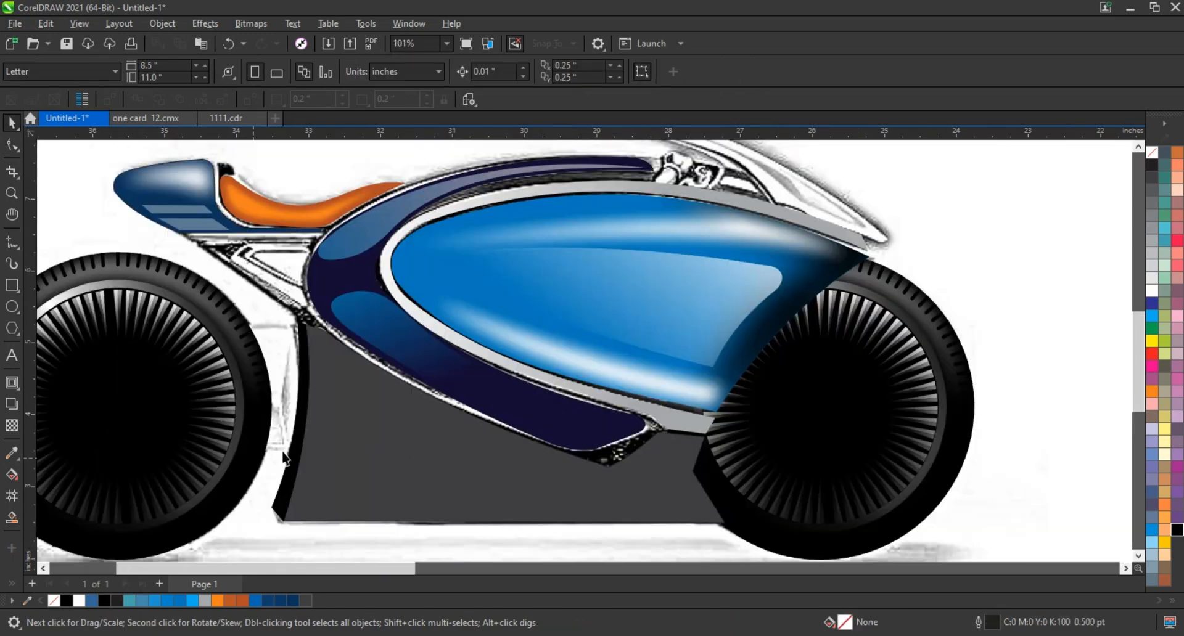
Step: Draw an ellipse about 5.4 × 0.6 in along the fairing's lower edge, fill it white and remove its outline
{"action": "left_click", "coordinate": [12, 306]}
{"action": "mouse_move", "coordinate": [311, 554]}
{"action": "left_mouse_down"}
{"action": "mouse_move", "coordinate": [677, 522]}
{"action": "mouse_move", "coordinate": [702, 509]}
{"action": "left_mouse_up"}
{"action": "key", "text": "space"}
{"action": "left_click", "coordinate": [1152, 290]}
{"action": "right_click", "coordinate": [1152, 152]}
{"action": "left_click", "coordinate": [1141, 161]}
Step: Soften the white ellipse with Gaussian Blur and clip it inside the dark fairing with PowerClip
{"action": "left_click", "coordinate": [205, 23]}
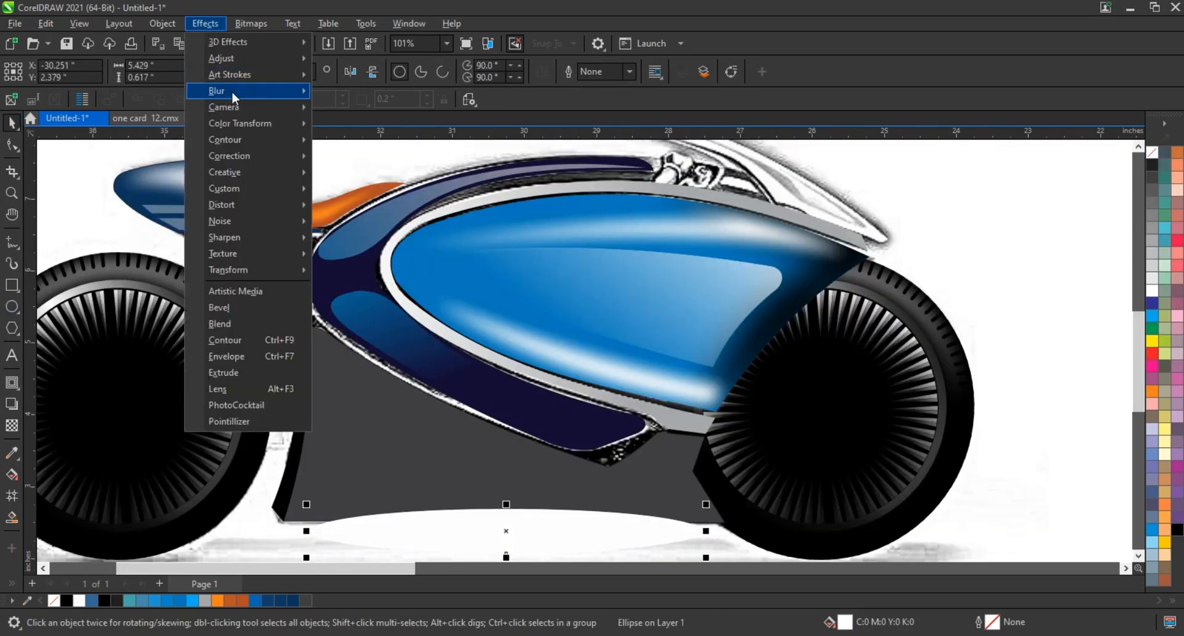
{"action": "mouse_move", "coordinate": [231, 92]}
{"action": "left_click", "coordinate": [349, 108]}
{"action": "left_click", "coordinate": [685, 357]}
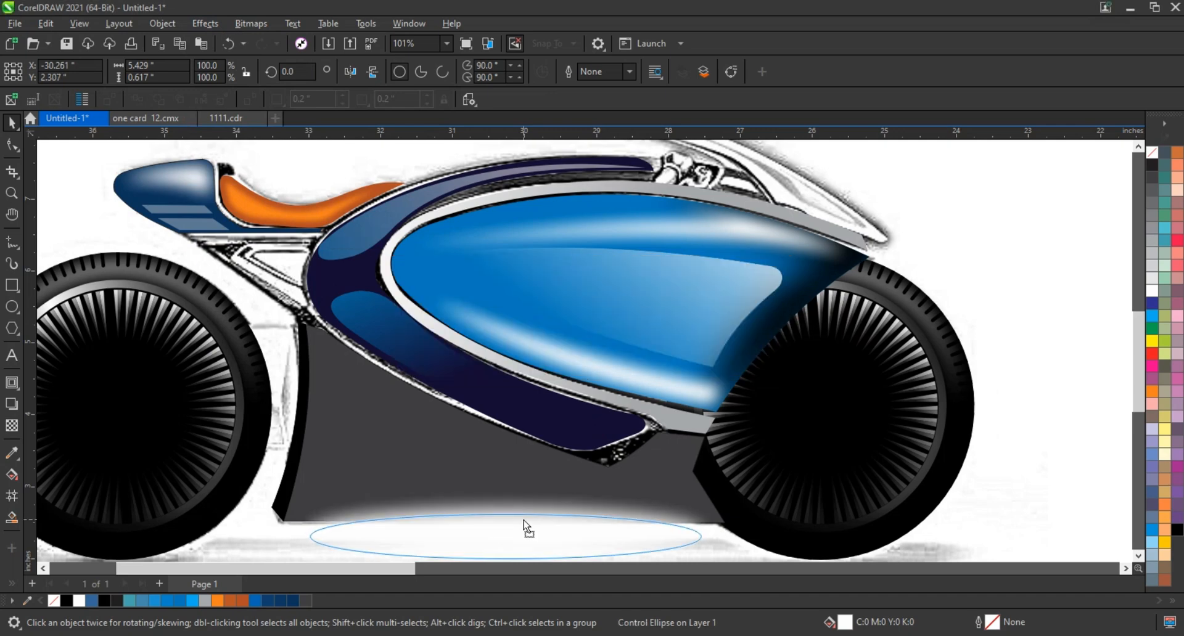
{"action": "right_click", "coordinate": [523, 520]}
{"action": "left_click", "coordinate": [586, 262]}
{"action": "left_click", "coordinate": [505, 371]}
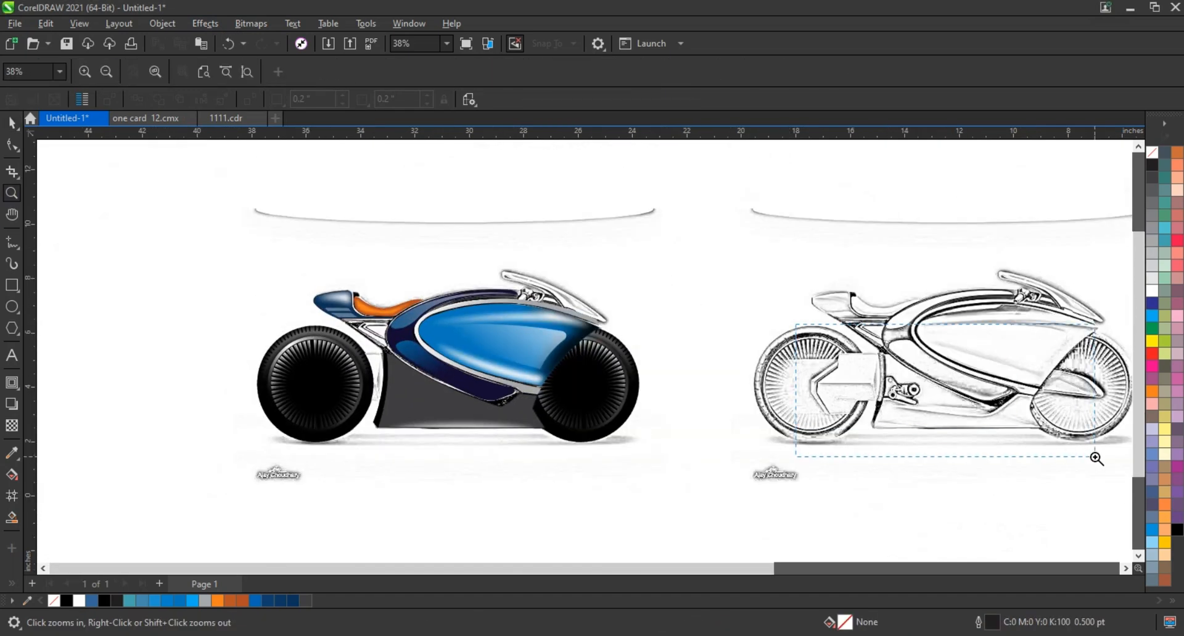
Step: Trace a closed streak shape about 5.1 in wide along the crease in the sketch's lower fairing
{"action": "scroll", "coordinate": [1091, 457], "scroll_direction": "up", "scroll_amount": 5}
{"action": "left_click", "coordinate": [904, 365]}
{"action": "left_click", "coordinate": [826, 359]}
{"action": "left_click", "coordinate": [513, 465]}
{"action": "left_click", "coordinate": [134, 412]}
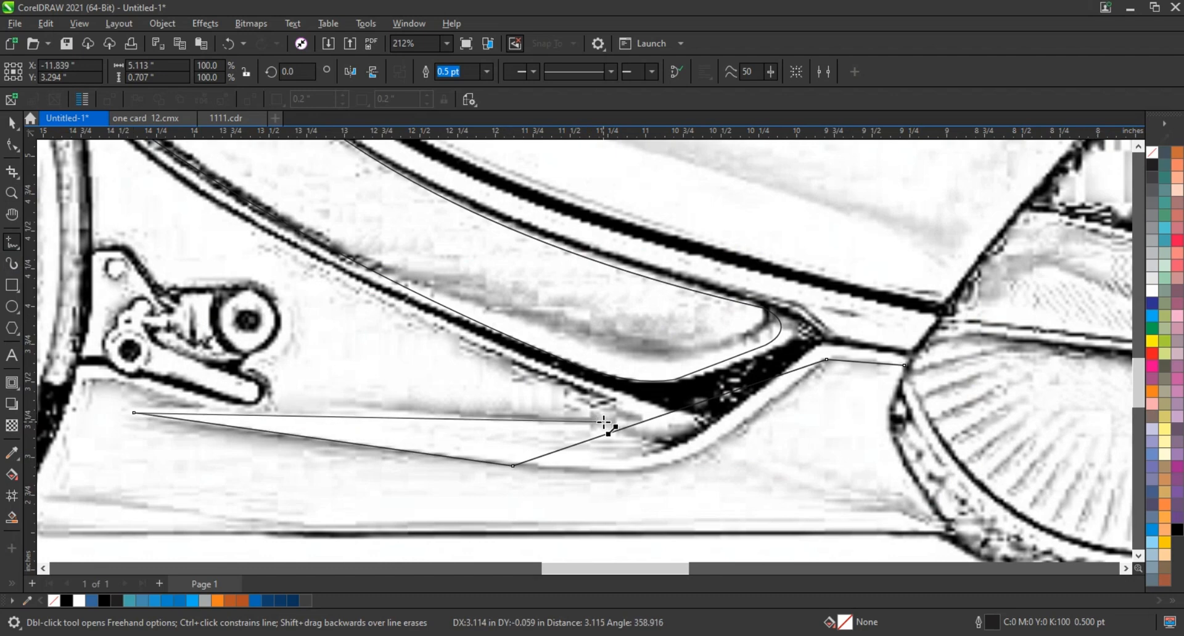
{"action": "left_click", "coordinate": [897, 357]}
Step: Convert the streak's segments to curves and bend its edges to follow the sketched crease
{"action": "key", "text": "F10"}
{"action": "scroll", "coordinate": [622, 380], "scroll_direction": "down", "scroll_amount": 1}
{"action": "left_click_drag", "start_coordinate": [159, 275], "coordinate": [880, 496]}
{"action": "scroll", "coordinate": [439, 497], "scroll_direction": "up", "scroll_amount": 3}
{"action": "key", "text": "ctrl+q"}
{"action": "left_click_drag", "start_coordinate": [787, 357], "coordinate": [802, 417]}
{"action": "left_click_drag", "start_coordinate": [863, 361], "coordinate": [865, 362]}
{"action": "left_click_drag", "start_coordinate": [616, 398], "coordinate": [625, 408]}
{"action": "left_click_drag", "start_coordinate": [616, 378], "coordinate": [623, 385]}
Step: Fill the streak white, move it onto the coloured motorcycle's fairing and remove its outline
{"action": "left_click", "coordinate": [11, 123]}
{"action": "left_click", "coordinate": [1152, 290]}
{"action": "scroll", "coordinate": [1030, 385], "scroll_direction": "down", "scroll_amount": 3}
{"action": "left_click_drag", "start_coordinate": [988, 395], "coordinate": [586, 394]}
{"action": "scroll", "coordinate": [586, 394], "scroll_direction": "up", "scroll_amount": 2}
{"action": "right_click", "coordinate": [1150, 153]}
{"action": "left_click", "coordinate": [1140, 159]}
Step: Soften the white streak with Gaussian Blur and make it partly transparent
{"action": "left_click", "coordinate": [205, 23]}
{"action": "mouse_move", "coordinate": [218, 92]}
{"action": "left_click", "coordinate": [351, 117]}
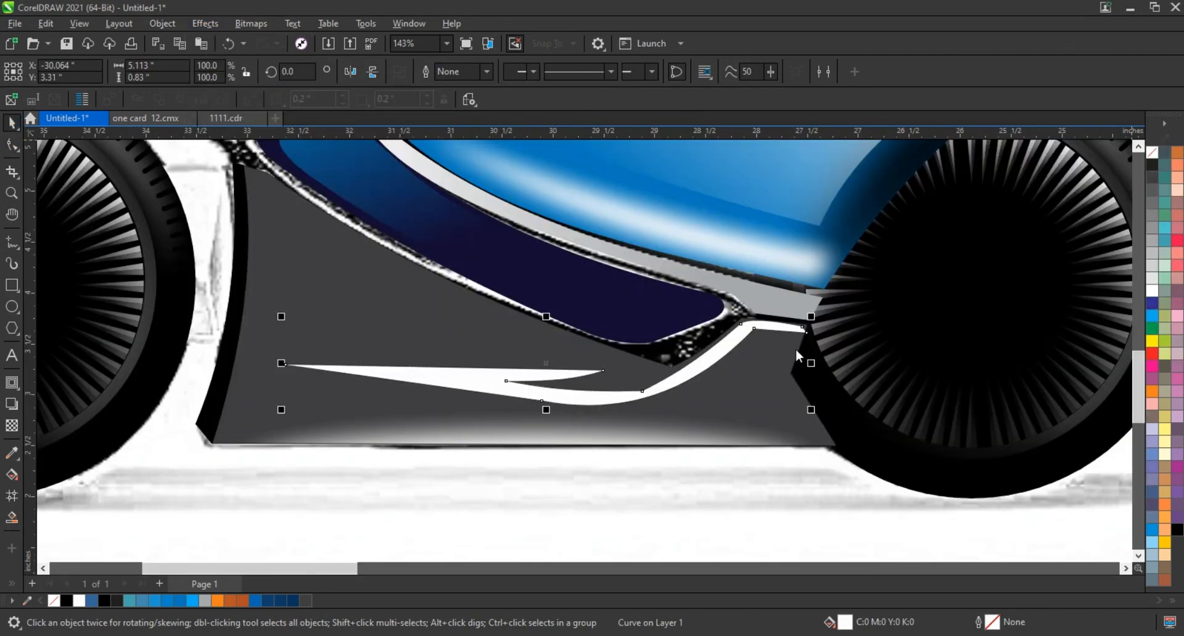
{"action": "left_click_drag", "start_coordinate": [569, 306], "coordinate": [556, 306]}
{"action": "left_click", "coordinate": [684, 357]}
{"action": "left_click", "coordinate": [11, 426]}
{"action": "left_click_drag", "start_coordinate": [516, 421], "coordinate": [533, 422]}
Step: Clip the blurred white streak inside the dark fairing with PowerClip
{"action": "left_click", "coordinate": [12, 123]}
{"action": "right_click", "coordinate": [566, 388]}
{"action": "left_click", "coordinate": [622, 379]}
{"action": "left_click", "coordinate": [464, 402]}
{"action": "scroll", "coordinate": [463, 402], "scroll_direction": "down", "scroll_amount": 2}
{"action": "left_click", "coordinate": [463, 484]}
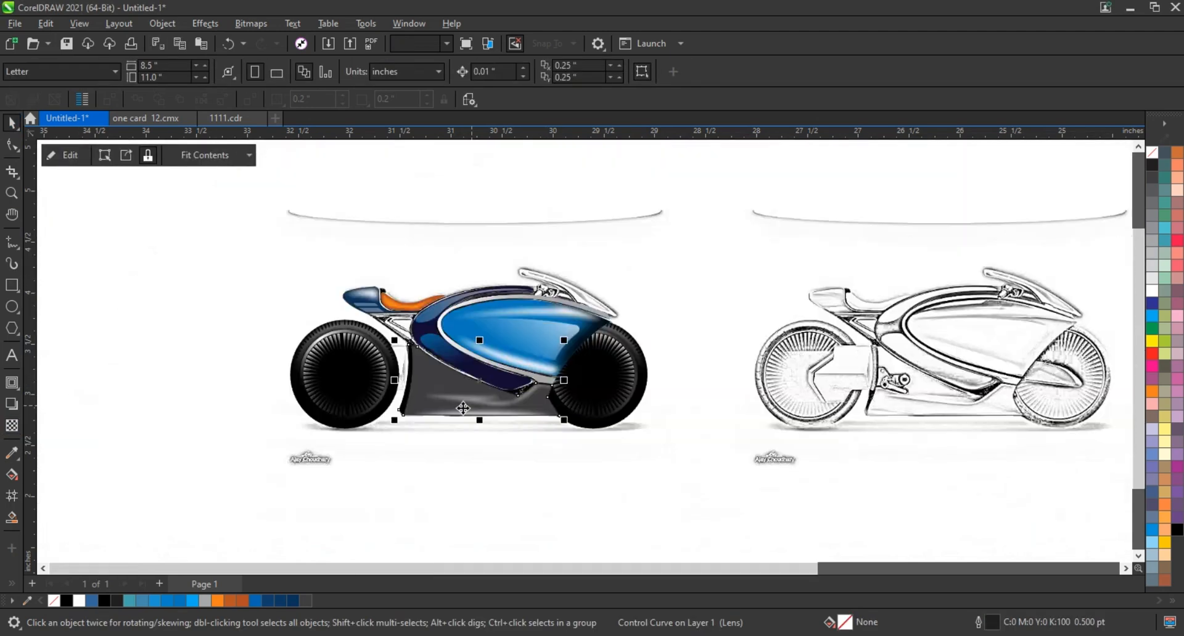
Step: Draw a closed freehand shadow shape about 4.5 in wide above the fairing's highlight streak and fill it black
{"action": "left_click", "coordinate": [11, 193]}
{"action": "left_click_drag", "start_coordinate": [427, 333], "coordinate": [649, 445]}
{"action": "key", "text": "F5"}
{"action": "left_click_drag", "start_coordinate": [495, 353], "coordinate": [275, 366]}
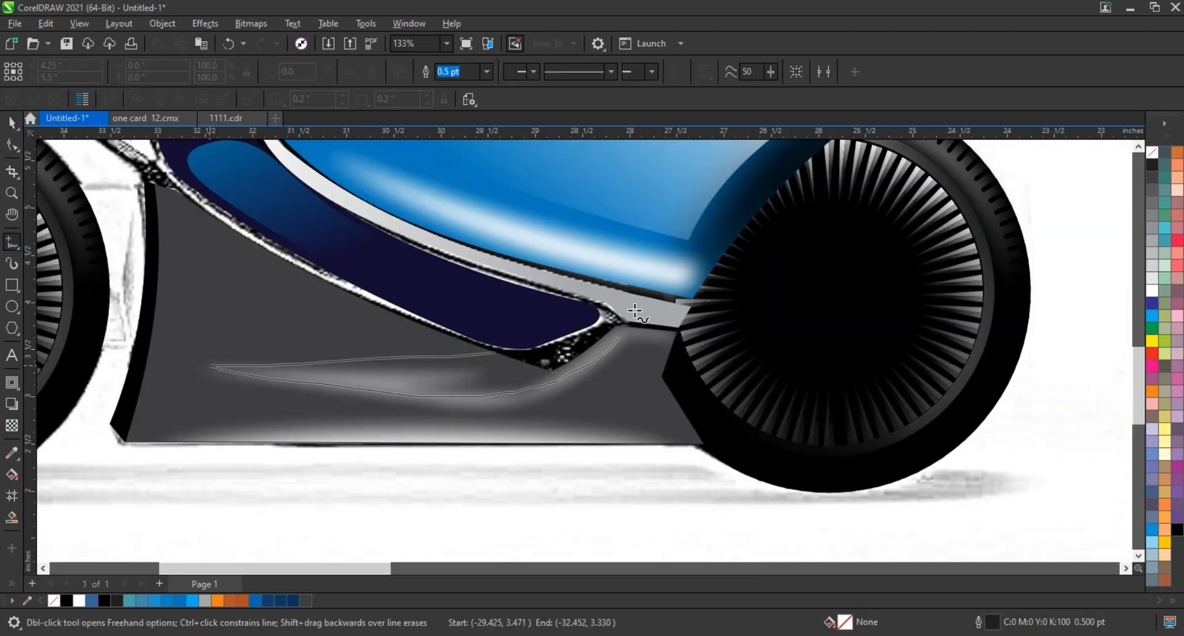
{"action": "left_click_drag", "start_coordinate": [635, 310], "coordinate": [496, 353]}
{"action": "left_click", "coordinate": [1177, 529]}
{"action": "left_click", "coordinate": [11, 123]}
Step: Apply a Gaussian Blur with a radius of about 31.8 pixels to the black shadow shape
{"action": "left_click", "coordinate": [205, 23]}
{"action": "mouse_move", "coordinate": [223, 90]}
{"action": "left_click", "coordinate": [351, 106]}
{"action": "left_click", "coordinate": [581, 305]}
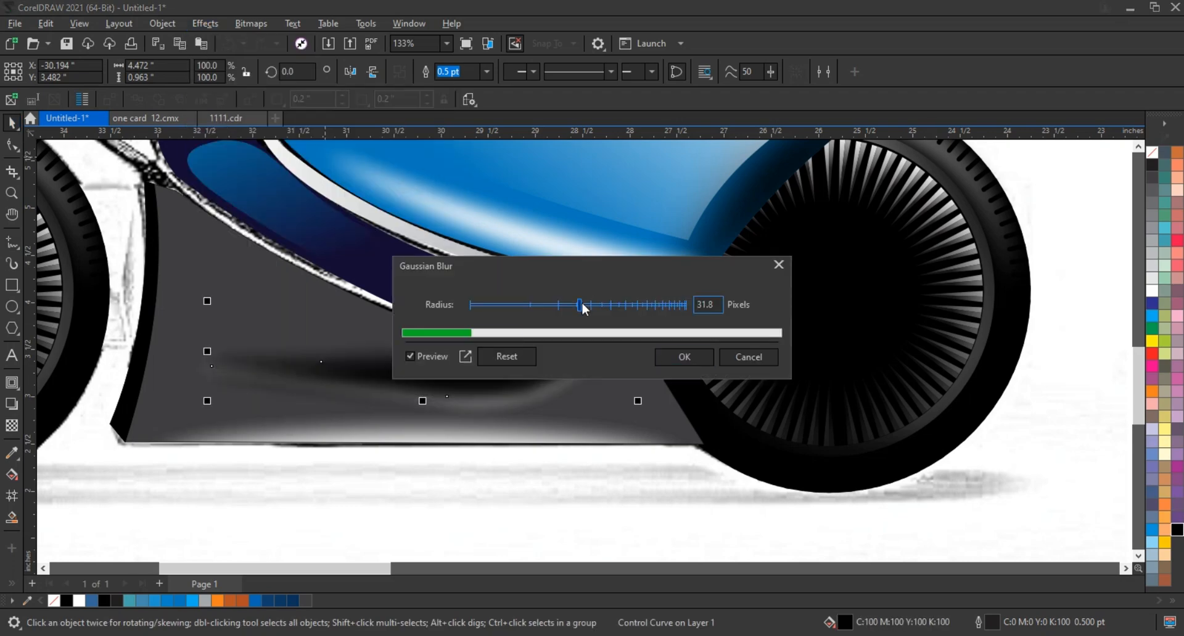
{"action": "left_click", "coordinate": [684, 357]}
Step: Clip the blurred black shadow inside the dark fairing with PowerClip and edit the clip's contents
{"action": "left_click_drag", "start_coordinate": [429, 370], "coordinate": [428, 372]}
{"action": "right_click", "coordinate": [430, 372]}
{"action": "left_click", "coordinate": [487, 378]}
{"action": "left_click", "coordinate": [257, 288]}
{"action": "right_click", "coordinate": [257, 288]}
{"action": "left_click", "coordinate": [302, 184]}
{"action": "left_click", "coordinate": [409, 370]}
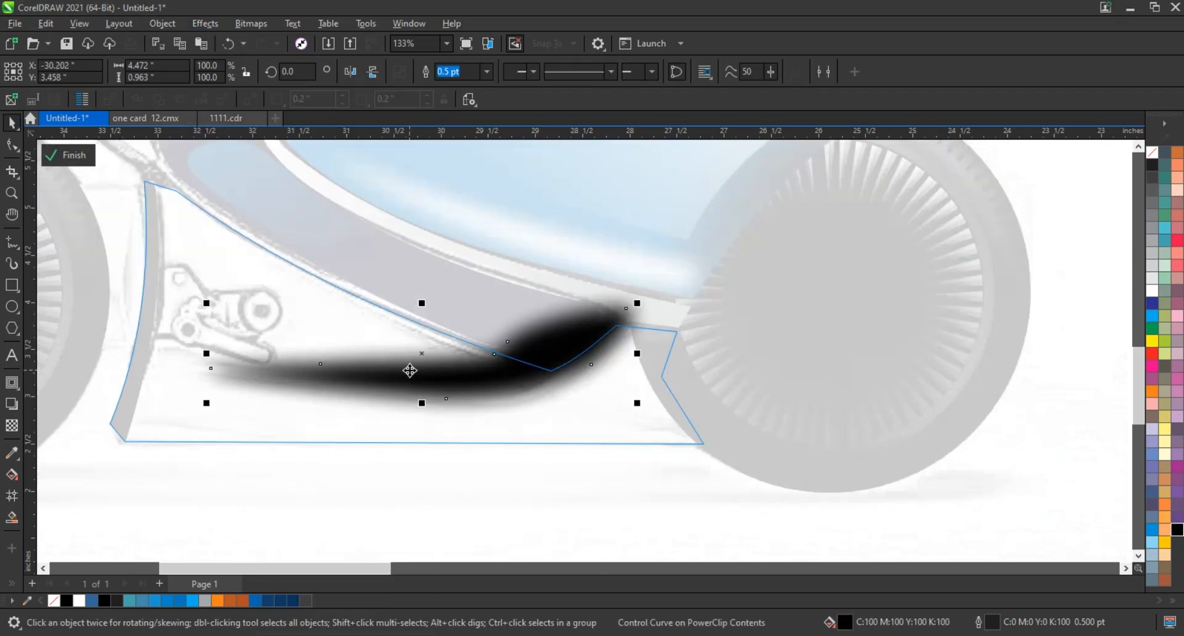
{"action": "left_click", "coordinate": [72, 159]}
Step: Trace the angular cover in front of the sketch's rear wheel as a closed straight-sided outline
{"action": "scroll", "coordinate": [558, 390], "scroll_direction": "down", "scroll_amount": 3}
{"action": "left_click", "coordinate": [275, 307]}
{"action": "key", "text": "z"}
{"action": "left_click_drag", "start_coordinate": [294, 259], "coordinate": [997, 448]}
{"action": "mouse_move", "coordinate": [628, 257]}
{"action": "left_mouse_down"}
{"action": "mouse_move", "coordinate": [849, 418]}
{"action": "mouse_move", "coordinate": [888, 427]}
{"action": "left_mouse_up"}
{"action": "left_click_drag", "start_coordinate": [399, 285], "coordinate": [771, 532]}
{"action": "left_click", "coordinate": [11, 242]}
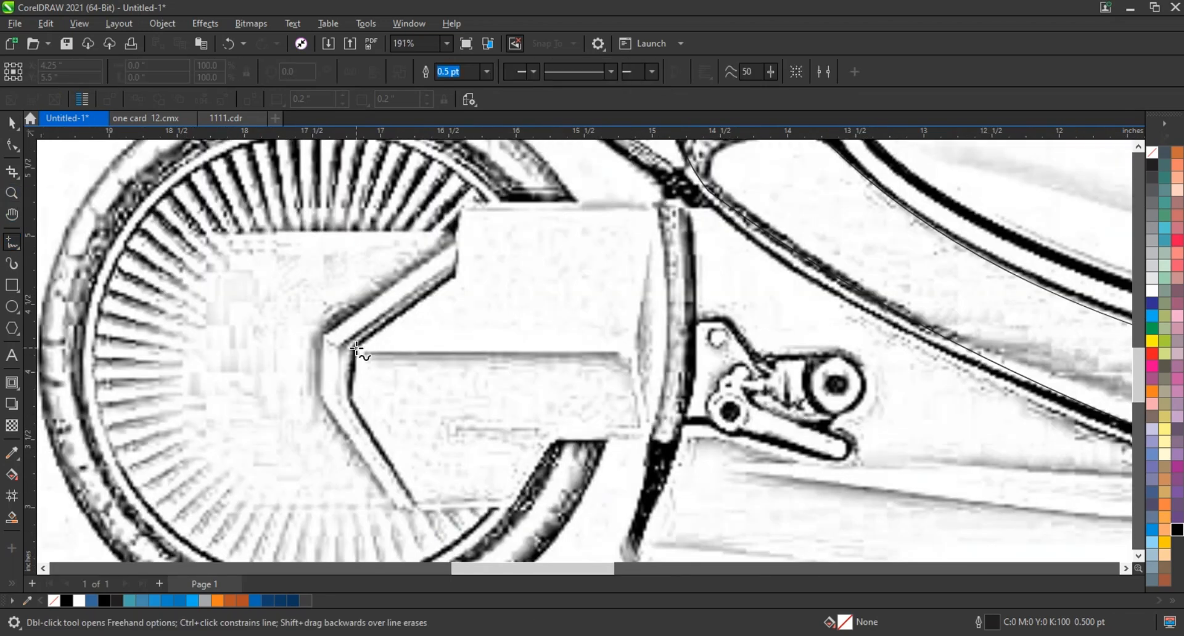
{"action": "left_click", "coordinate": [355, 347]}
{"action": "left_click", "coordinate": [353, 397]}
{"action": "left_click", "coordinate": [421, 510]}
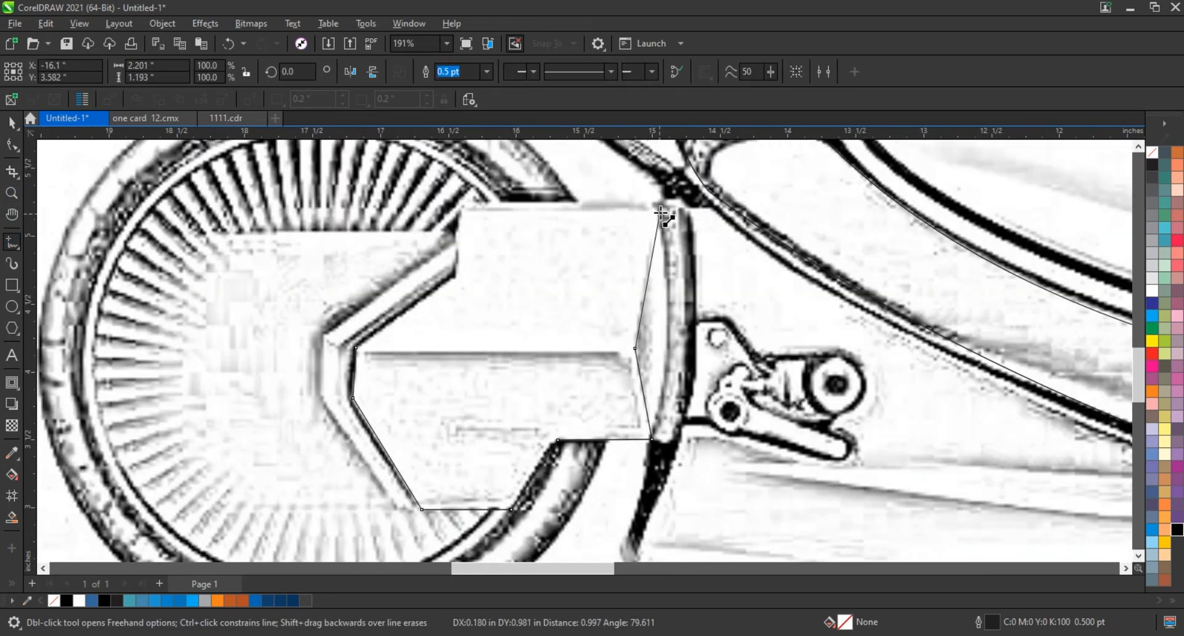
{"action": "left_click", "coordinate": [356, 347]}
Step: Draw a horizontal dividing line across the cover and an ellipse about 0.6 × 2 in over its notched front edge
{"action": "left_click", "coordinate": [342, 356]}
{"action": "left_click", "coordinate": [657, 353]}
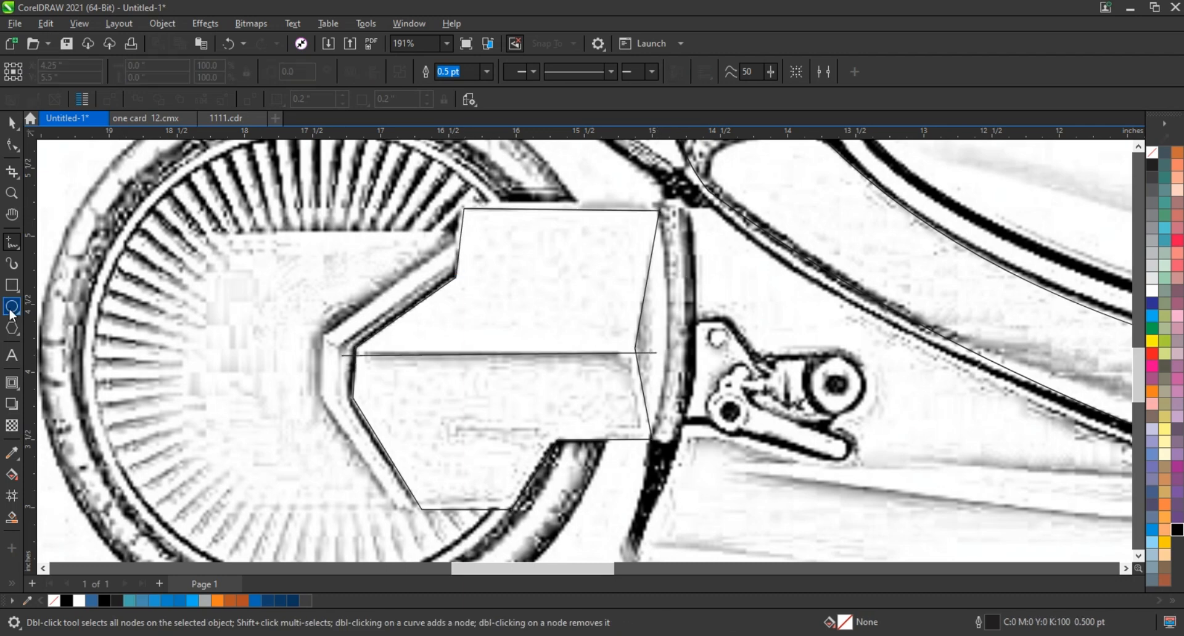
{"action": "left_click", "coordinate": [12, 307]}
{"action": "left_click_drag", "start_coordinate": [565, 203], "coordinate": [674, 438]}
{"action": "key", "text": "shift+F2"}
{"action": "key", "text": "space"}
{"action": "left_click_drag", "start_coordinate": [681, 352], "coordinate": [658, 353]}
{"action": "left_click_drag", "start_coordinate": [597, 278], "coordinate": [621, 296]}
{"action": "scroll", "coordinate": [633, 236], "scroll_direction": "down", "scroll_amount": 2}
{"action": "left_click_drag", "start_coordinate": [613, 182], "coordinate": [618, 181]}
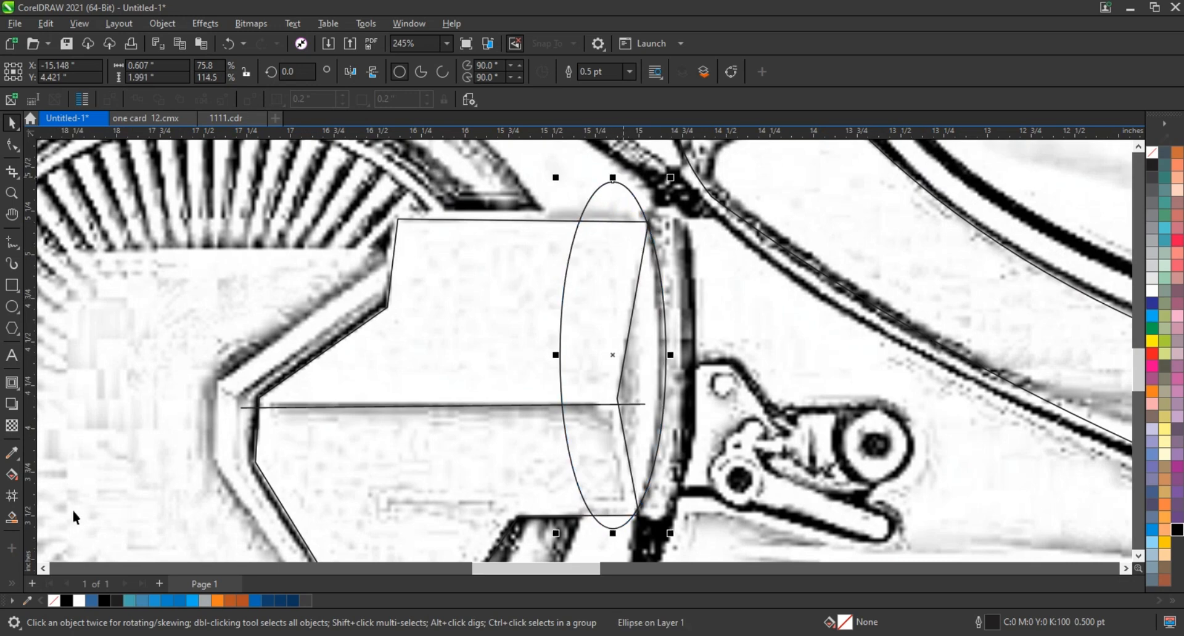
Step: Create filled shapes for the cover's upper face and curved side piece, weld the split side parts and delete the ellipse
{"action": "left_click", "coordinate": [12, 517]}
{"action": "left_click", "coordinate": [634, 434]}
{"action": "left_click", "coordinate": [595, 364]}
{"action": "left_click", "coordinate": [499, 336]}
{"action": "left_click", "coordinate": [12, 128]}
{"action": "left_click", "coordinate": [629, 299], "text": "shift"}
{"action": "left_click", "coordinate": [427, 72]}
{"action": "key", "text": "Delete"}
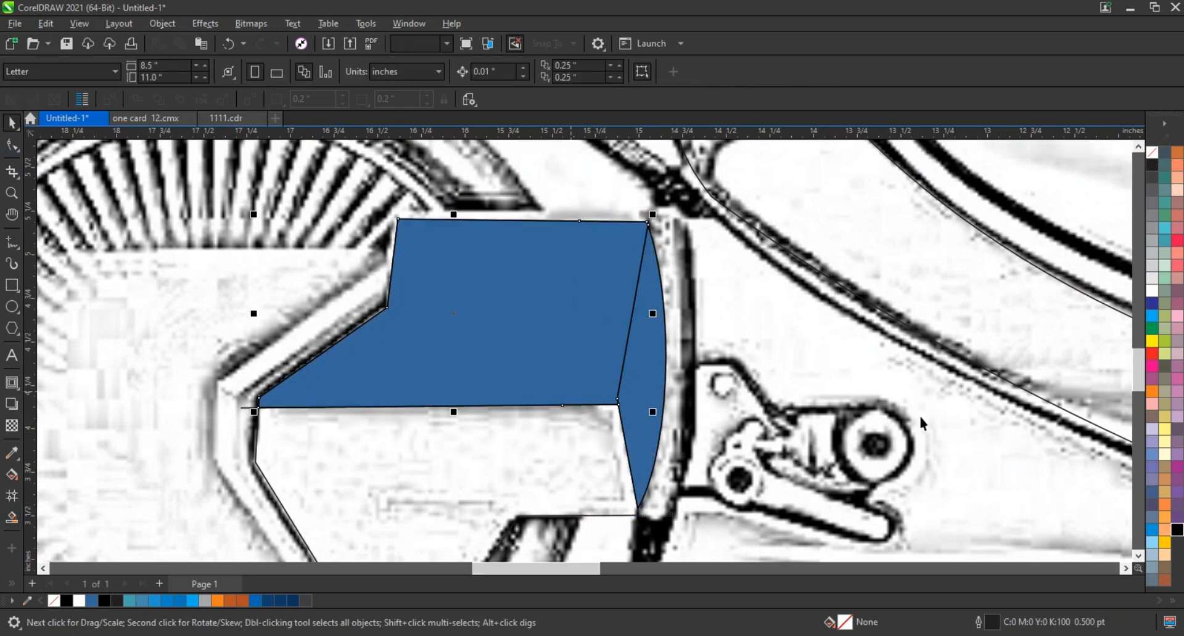
Step: Fill the cover's upper face with a vertical gradient from dark grey at the top to light grey below
{"action": "left_click", "coordinate": [543, 296]}
{"action": "left_click", "coordinate": [1152, 178]}
{"action": "key", "text": "g"}
{"action": "left_click_drag", "start_coordinate": [526, 239], "coordinate": [500, 487]}
{"action": "key", "text": "space"}
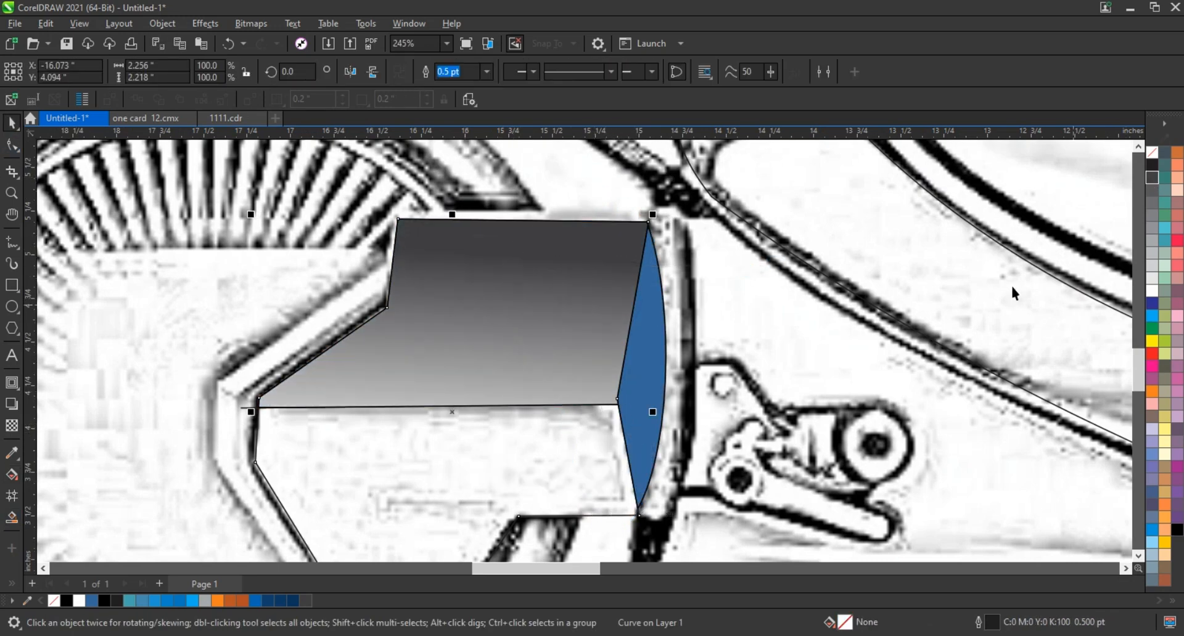
Step: Fill the cover's lower face dark grey and give the curved side piece a horizontal gradient starting from dark grey
{"action": "left_click", "coordinate": [1151, 177]}
{"action": "scroll", "coordinate": [506, 346], "scroll_direction": "down", "scroll_amount": 2}
{"action": "key", "text": "g"}
{"action": "left_click", "coordinate": [568, 368]}
{"action": "scroll", "coordinate": [1151, 182], "scroll_direction": "up", "scroll_amount": 3}
{"action": "left_click", "coordinate": [1151, 178]}
{"action": "scroll", "coordinate": [576, 372], "scroll_direction": "up", "scroll_amount": 3}
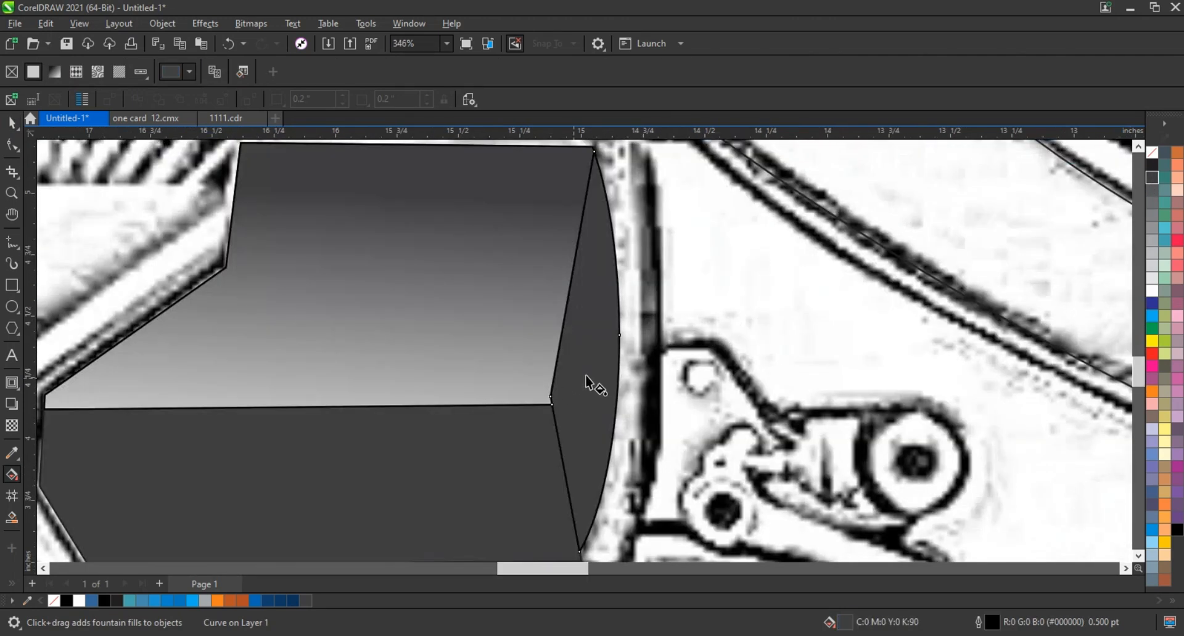
{"action": "left_click_drag", "start_coordinate": [610, 373], "coordinate": [375, 370]}
Step: Remove the outlines from the cover pieces and move them onto the coloured motorcycle's rear wheel
{"action": "scroll", "coordinate": [672, 265], "scroll_direction": "down", "scroll_amount": 2}
{"action": "key", "text": "space"}
{"action": "left_click", "coordinate": [627, 292], "text": "shift"}
{"action": "right_click", "coordinate": [1152, 153]}
{"action": "left_click", "coordinate": [1129, 163]}
{"action": "scroll", "coordinate": [885, 277], "scroll_direction": "down", "scroll_amount": 1}
{"action": "left_click_drag", "start_coordinate": [751, 305], "coordinate": [202, 312]}
{"action": "scroll", "coordinate": [202, 312], "scroll_direction": "up", "scroll_amount": 3}
{"action": "key", "text": "Escape"}
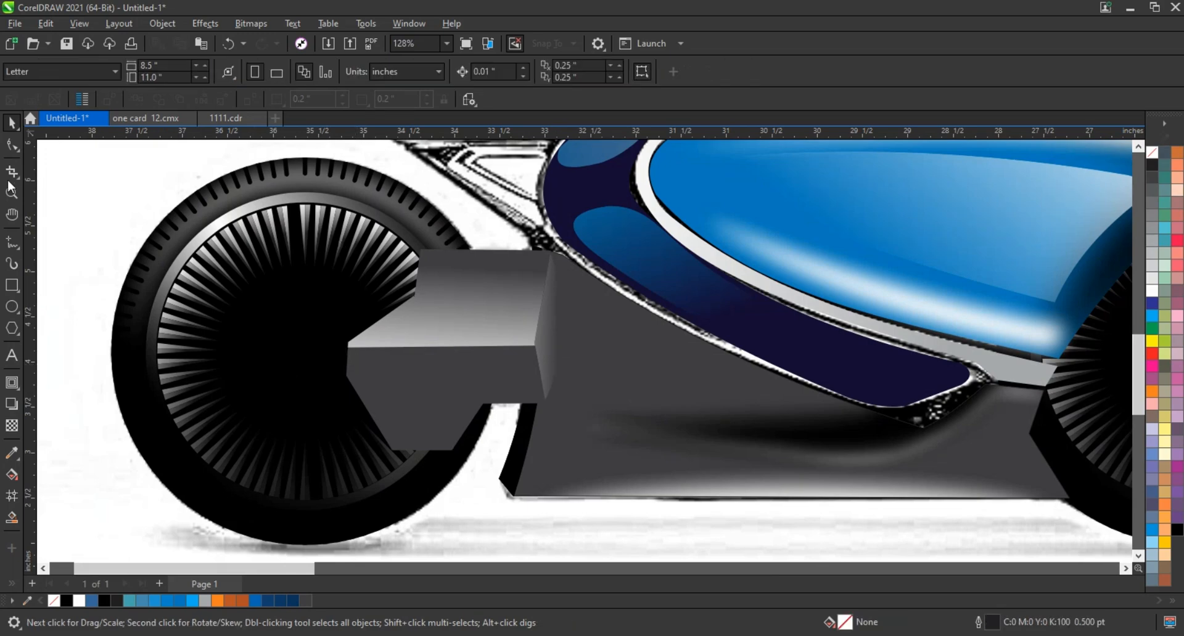
Step: Trace the chevron-shaped band along the cover's rear edge in the sketch, about 1 × 1.9 in
{"action": "key", "text": "z"}
{"action": "left_click_drag", "start_coordinate": [291, 232], "coordinate": [652, 486]}
{"action": "scroll", "coordinate": [370, 410], "scroll_direction": "down", "scroll_amount": 3}
{"action": "scroll", "coordinate": [689, 394], "scroll_direction": "up", "scroll_amount": 2}
{"action": "left_click_drag", "start_coordinate": [353, 273], "coordinate": [664, 467]}
{"action": "key", "text": "F5"}
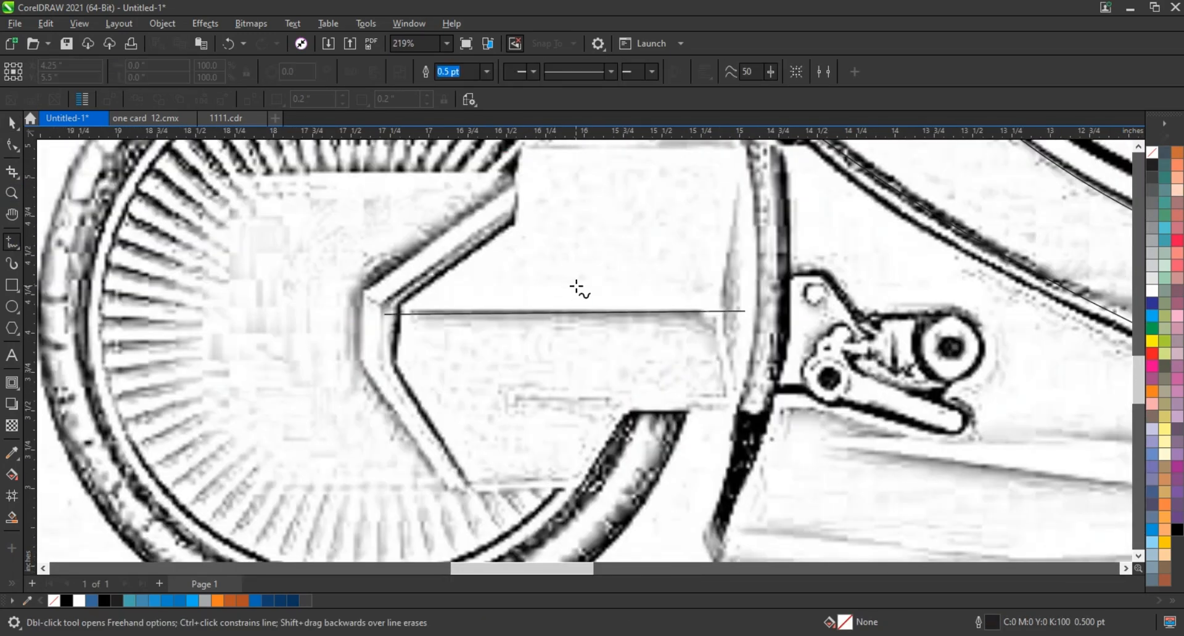
{"action": "double_click", "coordinate": [512, 216]}
{"action": "left_click", "coordinate": [398, 304]}
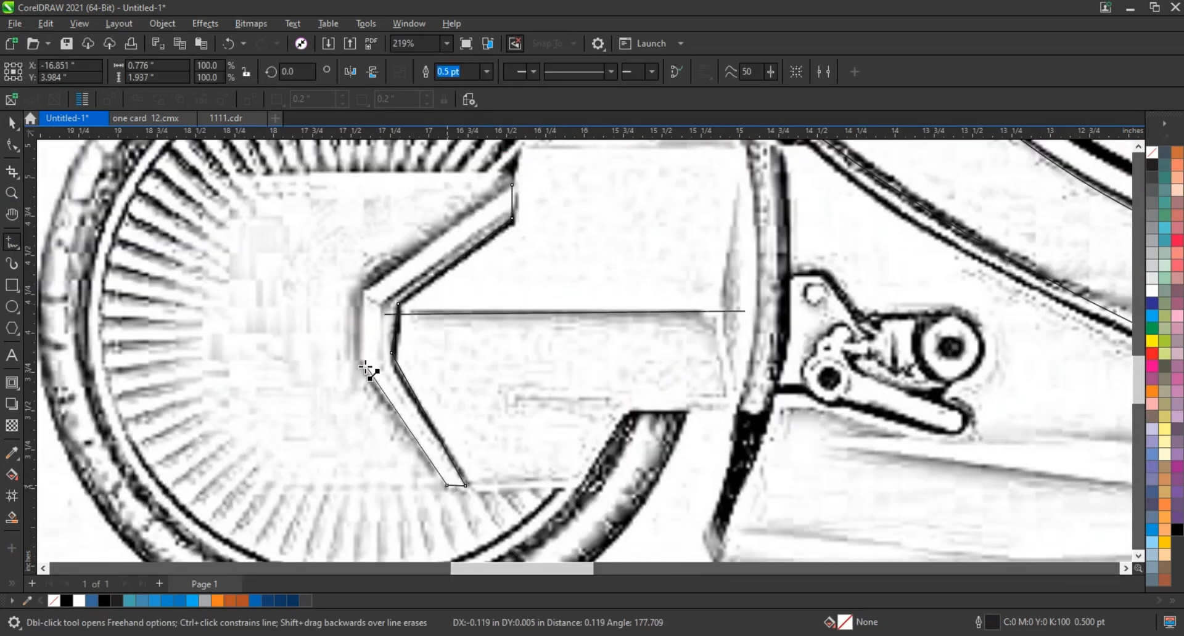
Step: Fill the chevron band red and shift its upper inner corner node slightly outward to widen the angle
{"action": "left_click", "coordinate": [12, 123]}
{"action": "left_click", "coordinate": [1152, 353]}
{"action": "left_click", "coordinate": [12, 146]}
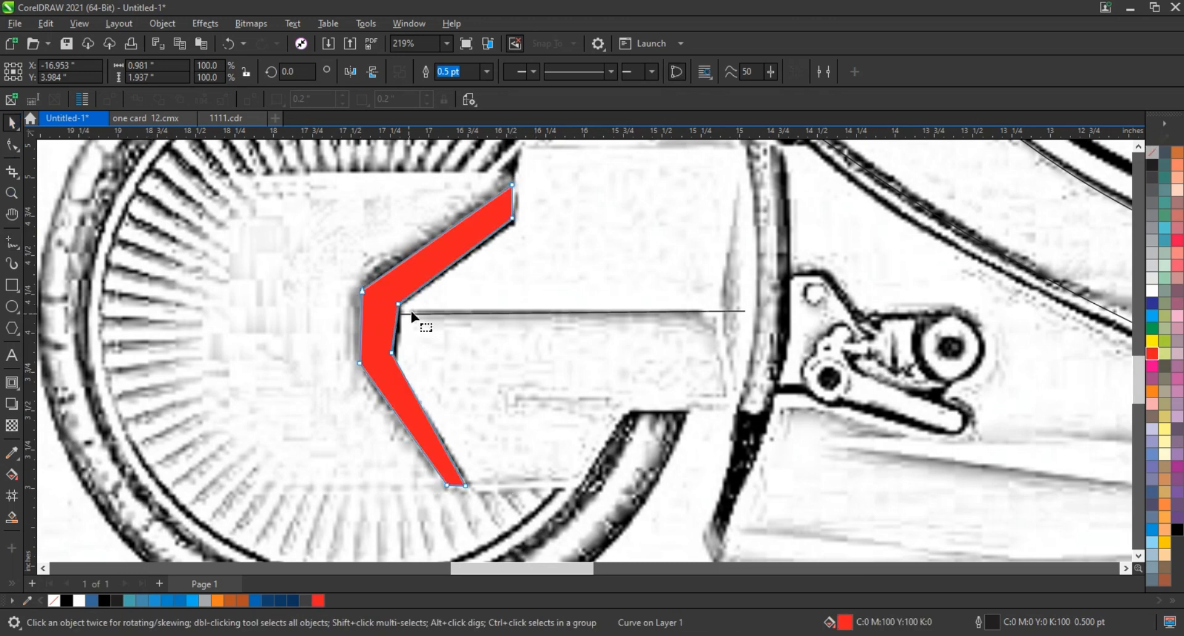
{"action": "left_click_drag", "start_coordinate": [398, 304], "coordinate": [391, 305]}
Step: Add a red drop shadow around the chevron as a glow and raise its opacity
{"action": "left_click", "coordinate": [422, 448]}
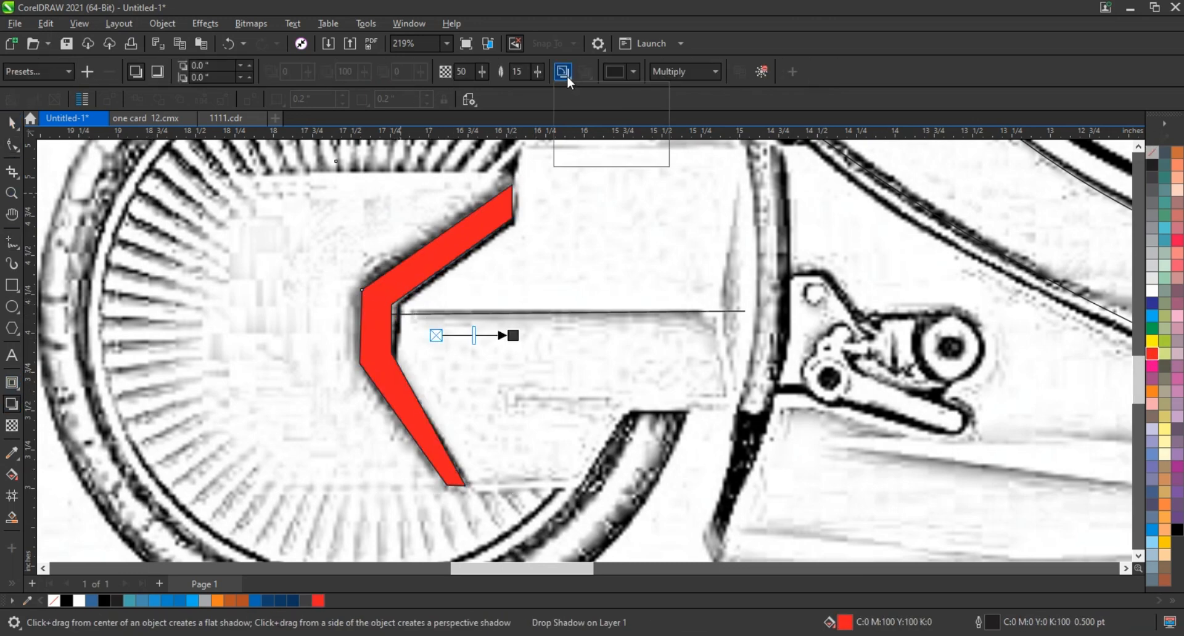
{"action": "left_click", "coordinate": [582, 141]}
{"action": "left_click", "coordinate": [615, 76]}
{"action": "left_click", "coordinate": [748, 162]}
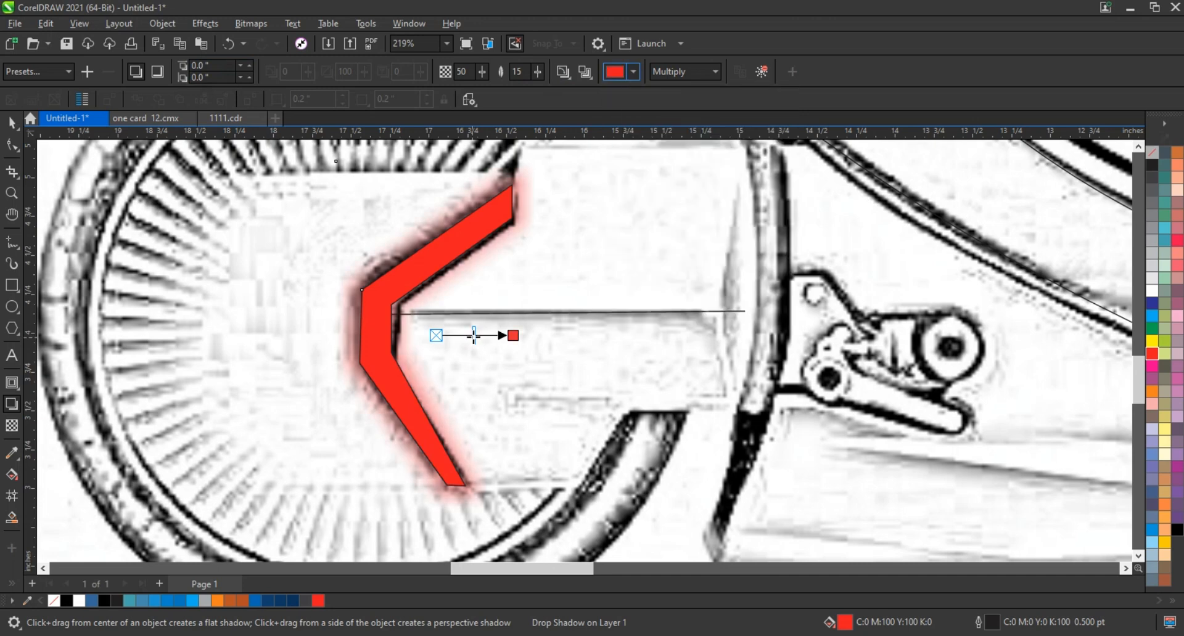
{"action": "left_click_drag", "start_coordinate": [474, 335], "coordinate": [510, 336]}
Step: Break the drop shadow apart from the chevron and remove the outlines from both
{"action": "left_click", "coordinate": [162, 24]}
{"action": "left_click", "coordinate": [216, 367]}
{"action": "key", "text": "space"}
{"action": "left_click", "coordinate": [406, 272]}
{"action": "left_click", "coordinate": [369, 275], "text": "shift"}
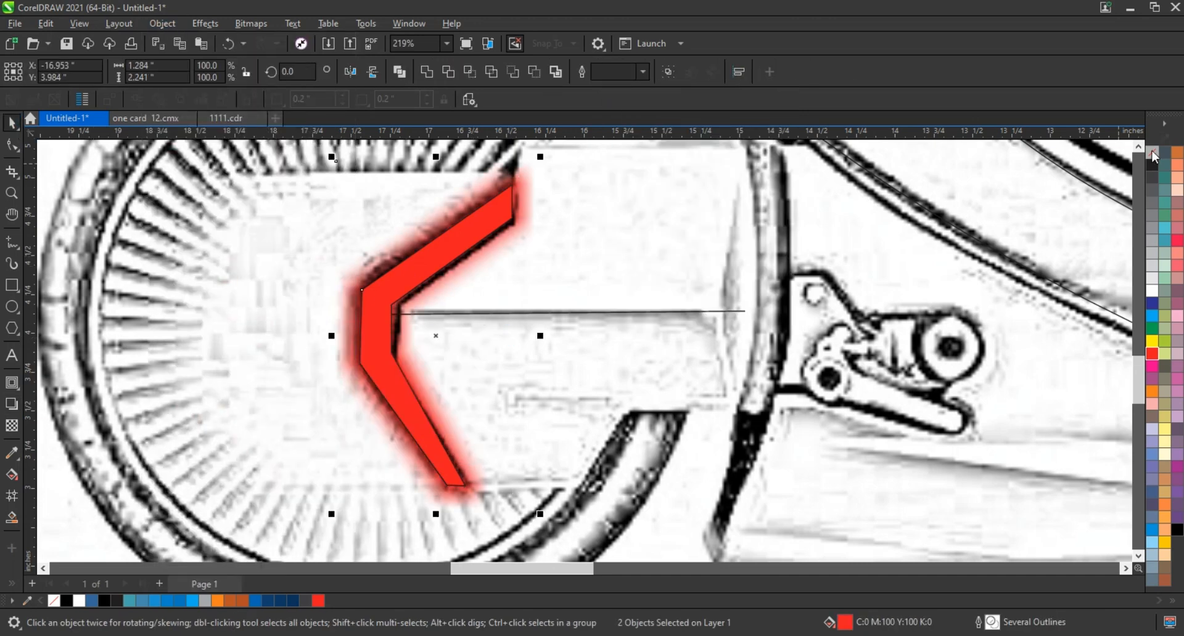
{"action": "right_click", "coordinate": [1152, 153]}
Step: Group the chevron with its glow and move the group onto the coloured motorcycle's rear-wheel cover
{"action": "scroll", "coordinate": [806, 305], "scroll_direction": "down", "scroll_amount": 5}
{"action": "key", "text": "ctrl+g"}
{"action": "left_click_drag", "start_coordinate": [729, 298], "coordinate": [211, 299]}
{"action": "key", "text": "F2"}
{"action": "left_click_drag", "start_coordinate": [141, 249], "coordinate": [369, 382]}
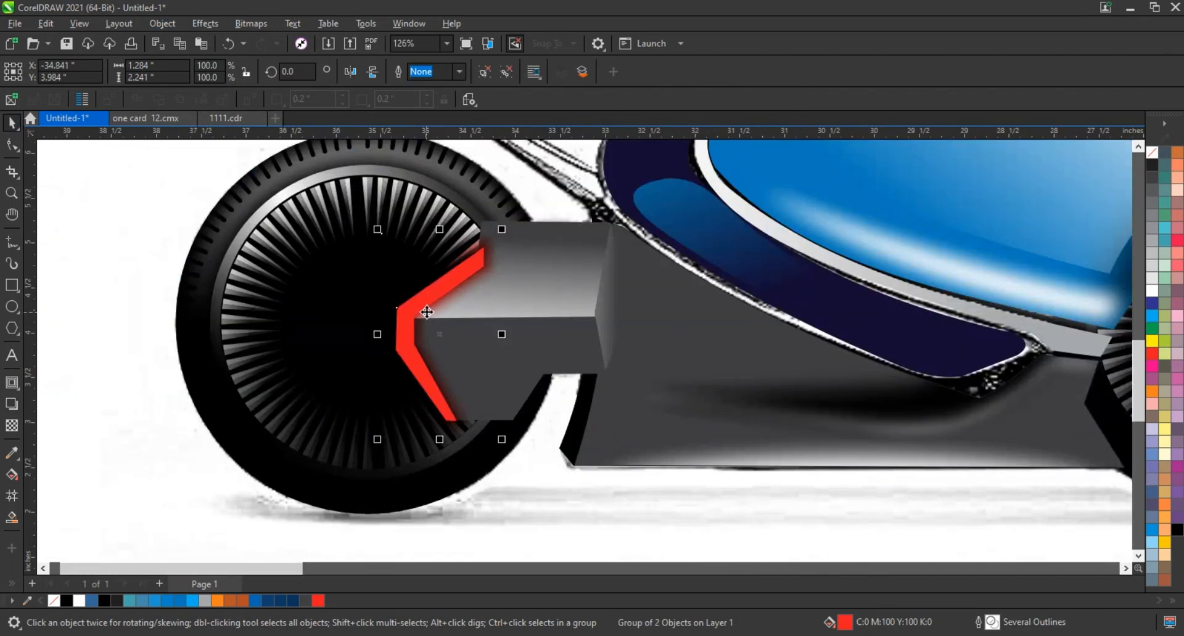
Step: Select the chevron group together with the rear-wheel cover parts and nudge them slightly leftward
{"action": "scroll", "coordinate": [426, 309], "scroll_direction": "down", "scroll_amount": 3}
{"action": "left_click", "coordinate": [423, 312]}
{"action": "left_click_drag", "start_coordinate": [418, 241], "coordinate": [415, 239]}
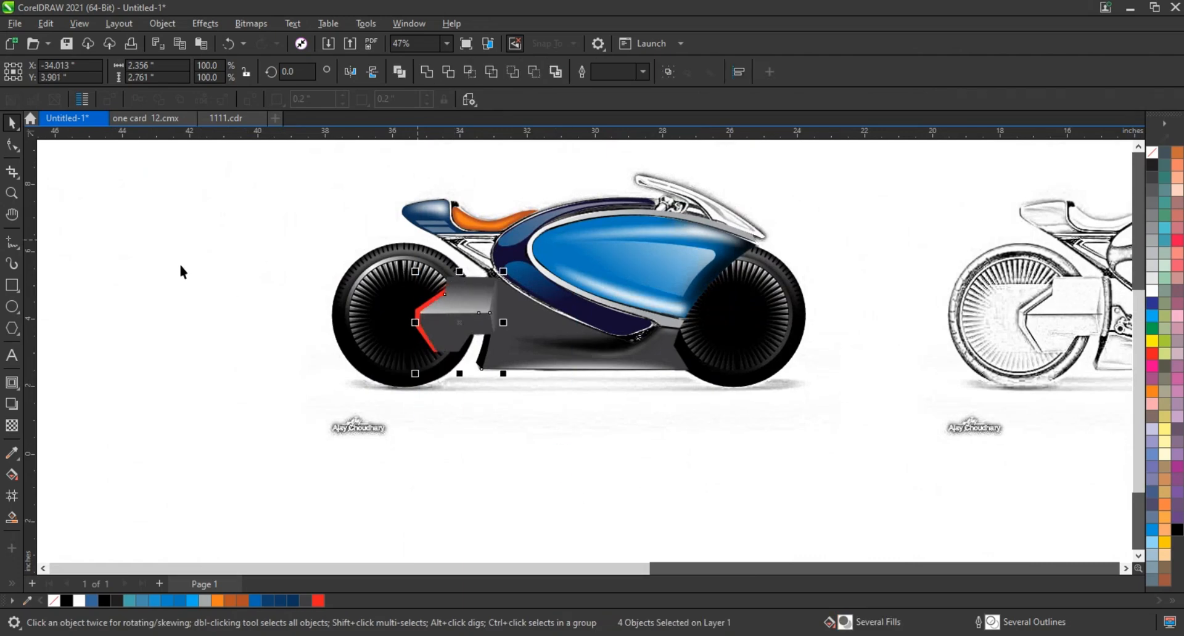
{"action": "left_click", "coordinate": [176, 258]}
Step: Trace the frame bracket beneath the sketch's seat as a closed polygon about 2.13 × 1.33 inches
{"action": "scroll", "coordinate": [177, 258], "scroll_direction": "down", "scroll_amount": 2}
{"action": "left_click_drag", "start_coordinate": [951, 414], "coordinate": [152, 166]}
{"action": "left_click", "coordinate": [151, 165]}
{"action": "scroll", "coordinate": [475, 199], "scroll_direction": "up", "scroll_amount": 2}
{"action": "left_click", "coordinate": [12, 193]}
{"action": "left_click_drag", "start_coordinate": [767, 248], "coordinate": [1022, 389]}
{"action": "left_click_drag", "start_coordinate": [415, 196], "coordinate": [886, 461]}
{"action": "left_click", "coordinate": [12, 241]}
{"action": "left_click", "coordinate": [699, 237]}
{"action": "double_click", "coordinate": [313, 242]}
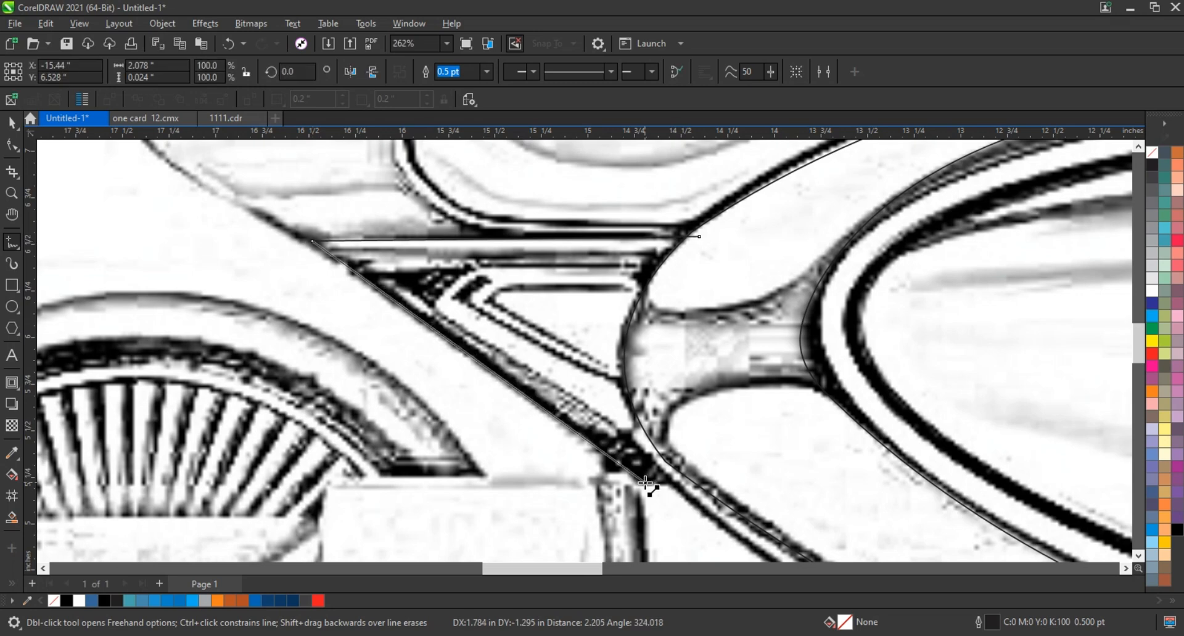
{"action": "double_click", "coordinate": [677, 289]}
{"action": "left_click", "coordinate": [699, 237]}
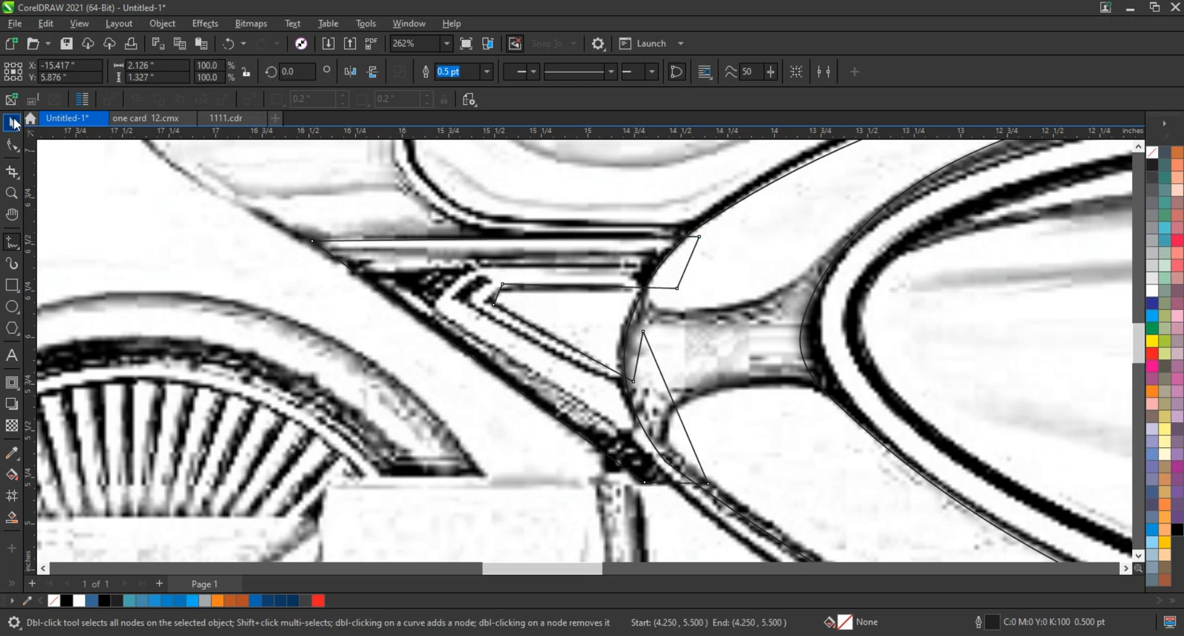
Step: Fill the bracket with C100 M100 Y100 K100 black and place it beneath the coloured motorcycle's seat
{"action": "key", "text": "space"}
{"action": "left_click", "coordinate": [1177, 530]}
{"action": "scroll", "coordinate": [904, 283], "scroll_direction": "down", "scroll_amount": 5}
{"action": "left_click", "coordinate": [226, 316]}
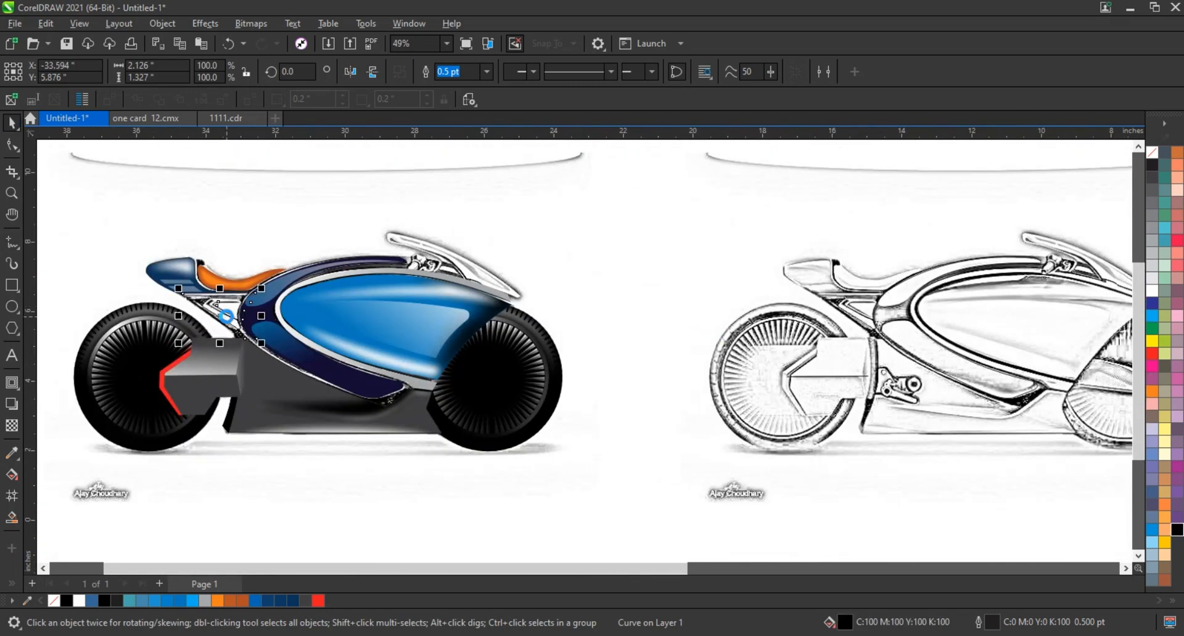
{"action": "scroll", "coordinate": [227, 315], "scroll_direction": "down", "scroll_amount": 1}
Step: Delete the sketch image behind the coloured motorcycle and remove the outlines from all its parts
{"action": "left_click", "coordinate": [304, 254]}
{"action": "left_click", "coordinate": [105, 242]}
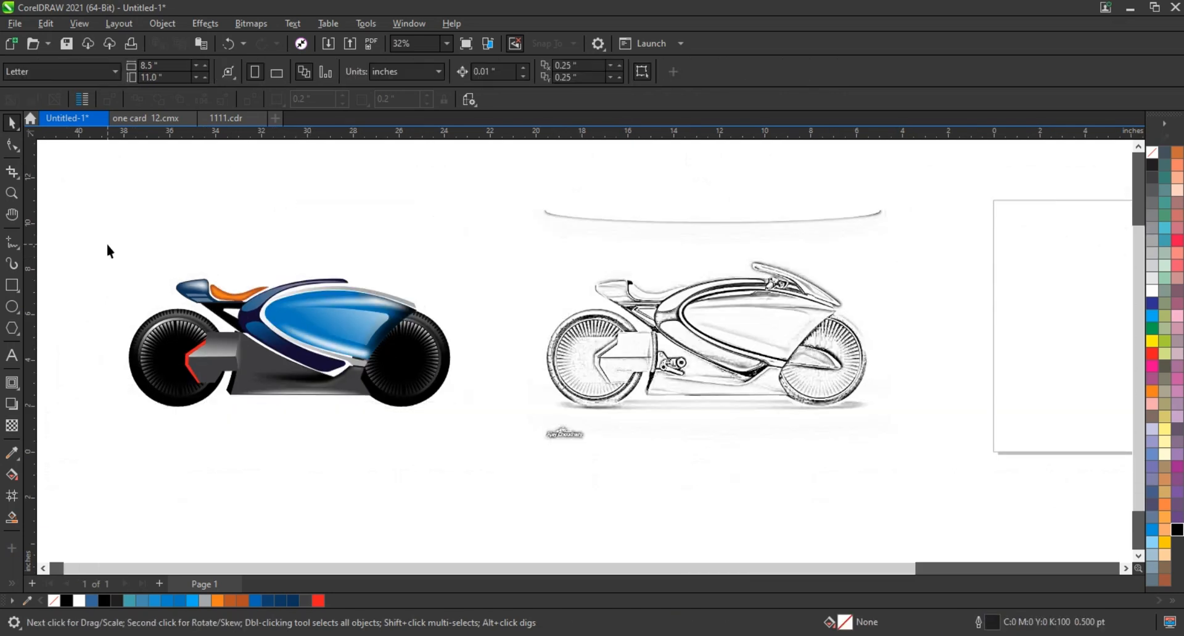
{"action": "left_click", "coordinate": [243, 210]}
{"action": "left_click_drag", "start_coordinate": [100, 206], "coordinate": [463, 423]}
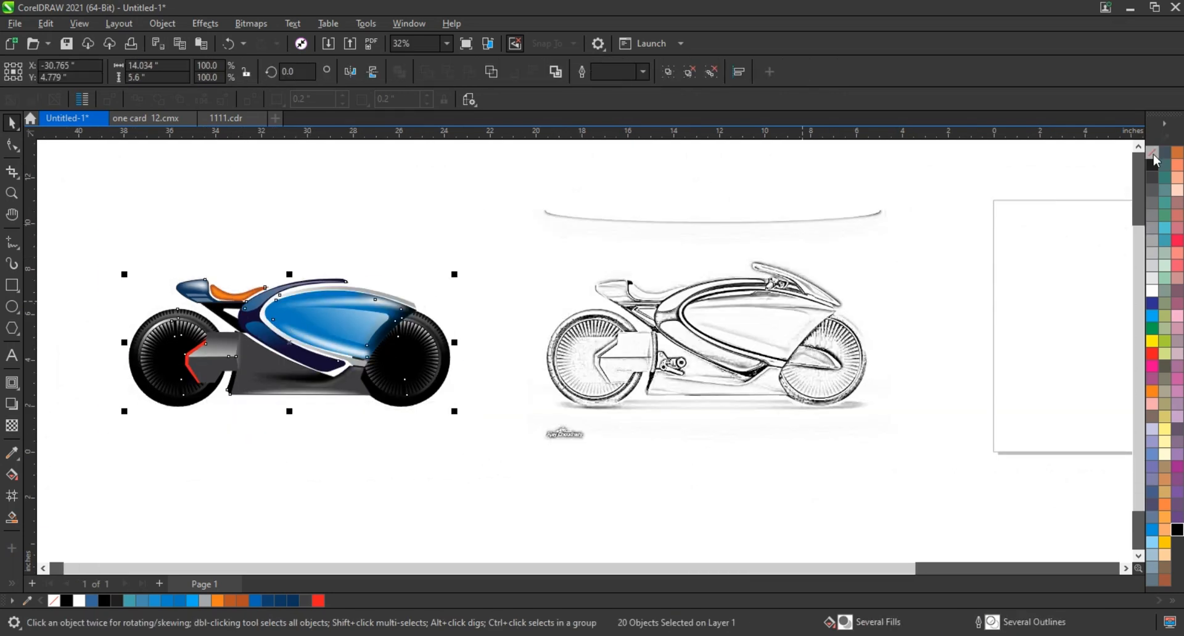
{"action": "left_click", "coordinate": [395, 225]}
Step: Trace the pointed fin over the sketch's front wheel as a closed shape of straight segments
{"action": "left_click", "coordinate": [11, 193]}
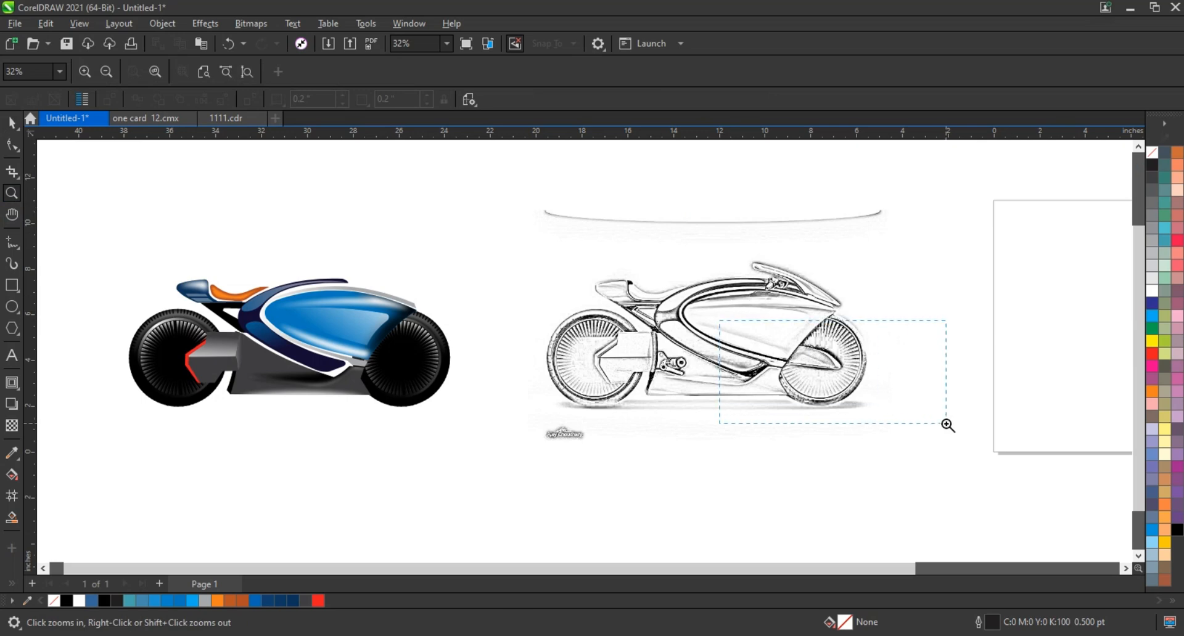
{"action": "left_click_drag", "start_coordinate": [947, 424], "coordinate": [947, 424]}
{"action": "left_click_drag", "start_coordinate": [246, 192], "coordinate": [812, 387]}
{"action": "key", "text": "F5"}
{"action": "left_click", "coordinate": [397, 262]}
{"action": "double_click", "coordinate": [716, 372]}
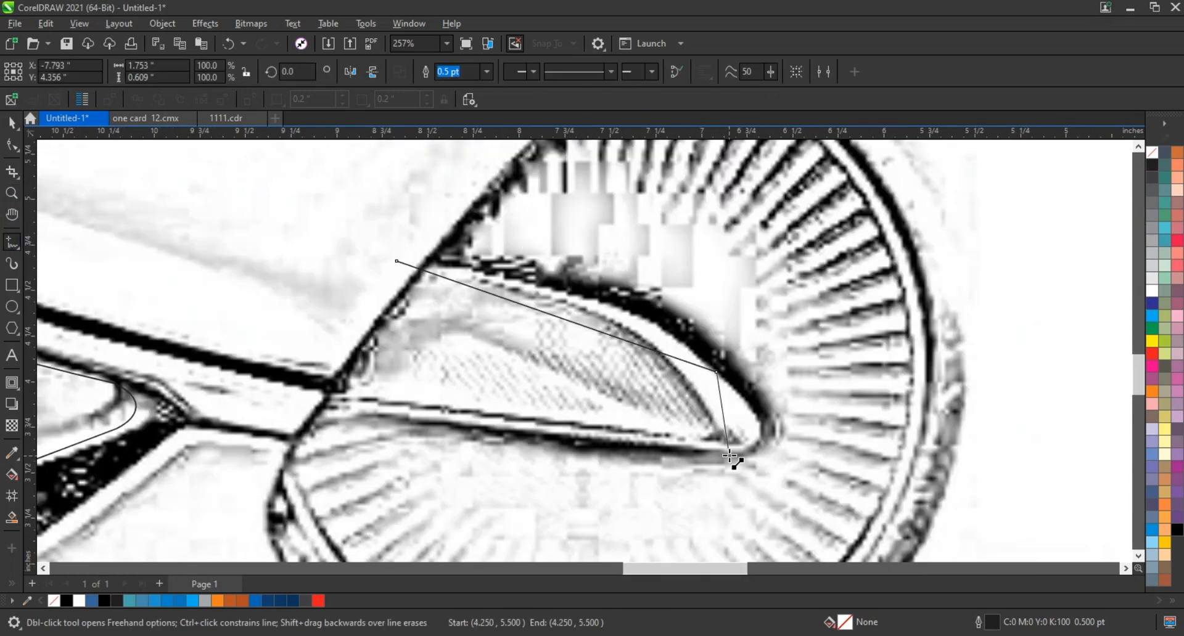
Step: Convert the fin's segments to curves and bend its upper edge and rounded tip to match the sketch
{"action": "double_click", "coordinate": [12, 146]}
{"action": "left_click", "coordinate": [214, 72]}
{"action": "left_click_drag", "start_coordinate": [560, 318], "coordinate": [600, 305]}
{"action": "left_click_drag", "start_coordinate": [723, 417], "coordinate": [759, 435]}
{"action": "left_click", "coordinate": [721, 446]}
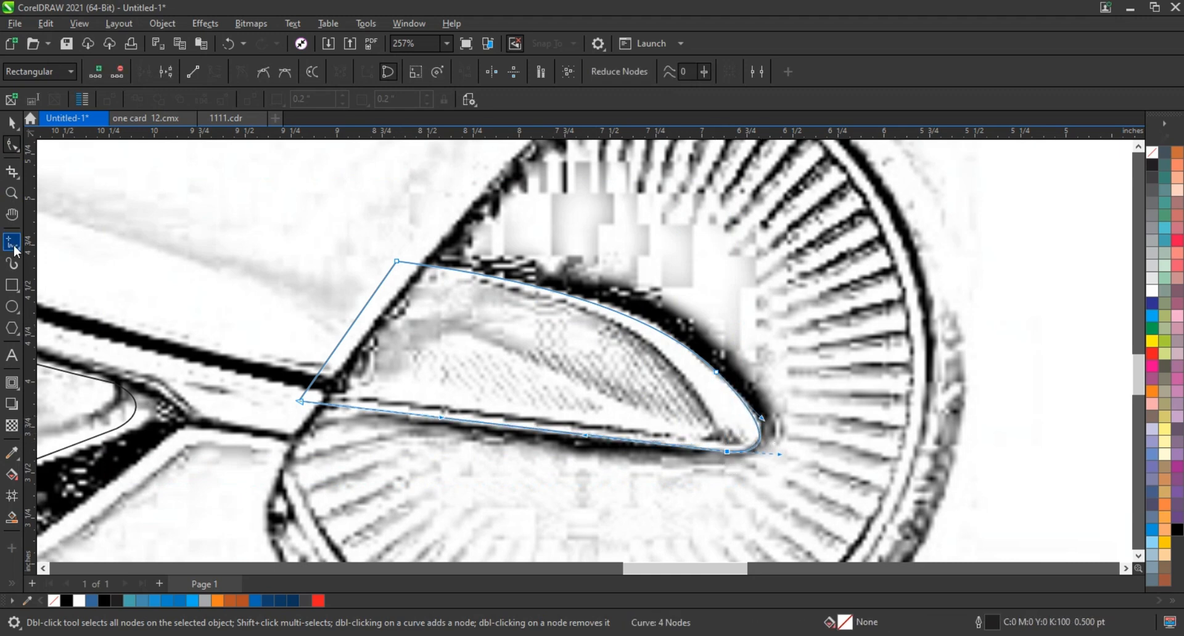
Step: Draw an open line inside the fin's outer edge and curve it to follow the sketched inner contour
{"action": "left_click", "coordinate": [13, 246]}
{"action": "left_click", "coordinate": [412, 254]}
{"action": "double_click", "coordinate": [720, 440]}
{"action": "left_click", "coordinate": [606, 460]}
{"action": "double_click", "coordinate": [12, 146]}
{"action": "left_click", "coordinate": [214, 72]}
{"action": "left_click_drag", "start_coordinate": [602, 366], "coordinate": [630, 332]}
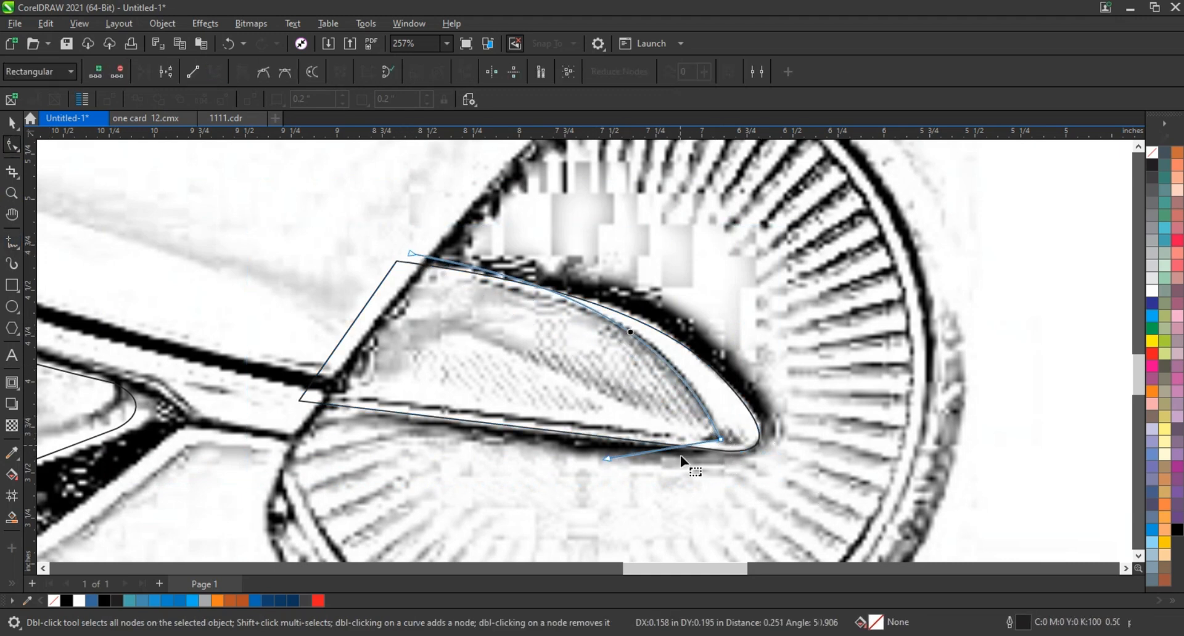
Step: Fill the fin K100 black and make white highlights from the smart-filled outer crescent and an inner triangle
{"action": "left_click", "coordinate": [11, 517]}
{"action": "left_click", "coordinate": [727, 409]}
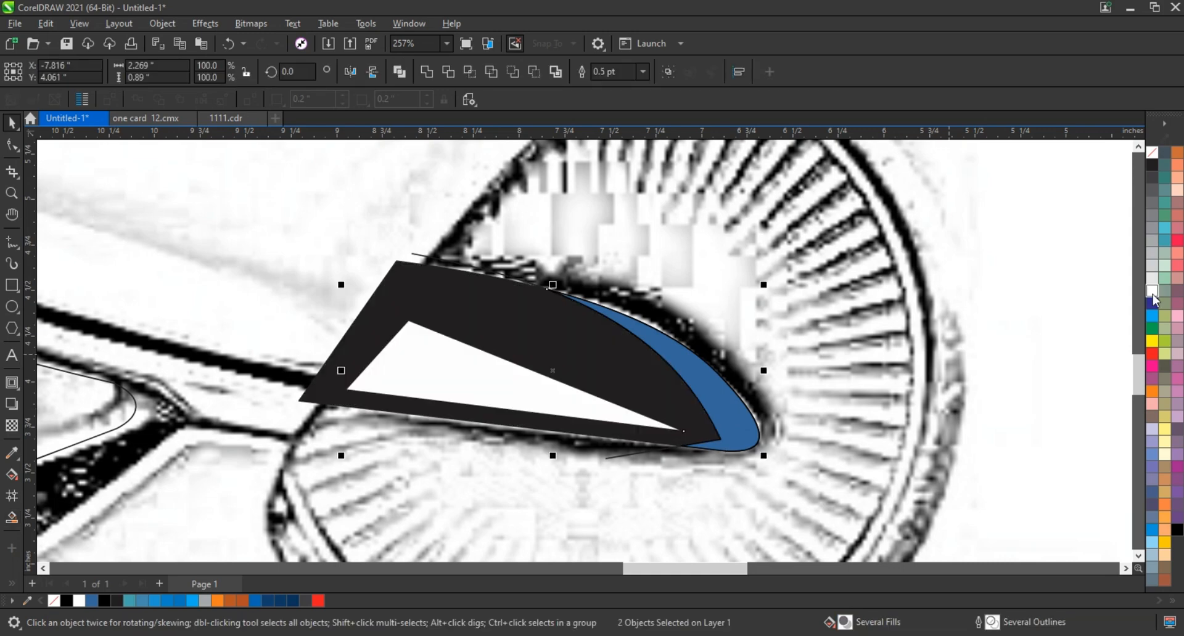
{"action": "left_click", "coordinate": [1151, 291]}
Step: Blur the fin's white highlights, make them semi-transparent and PowerClip them inside the fin
{"action": "left_click", "coordinate": [206, 23]}
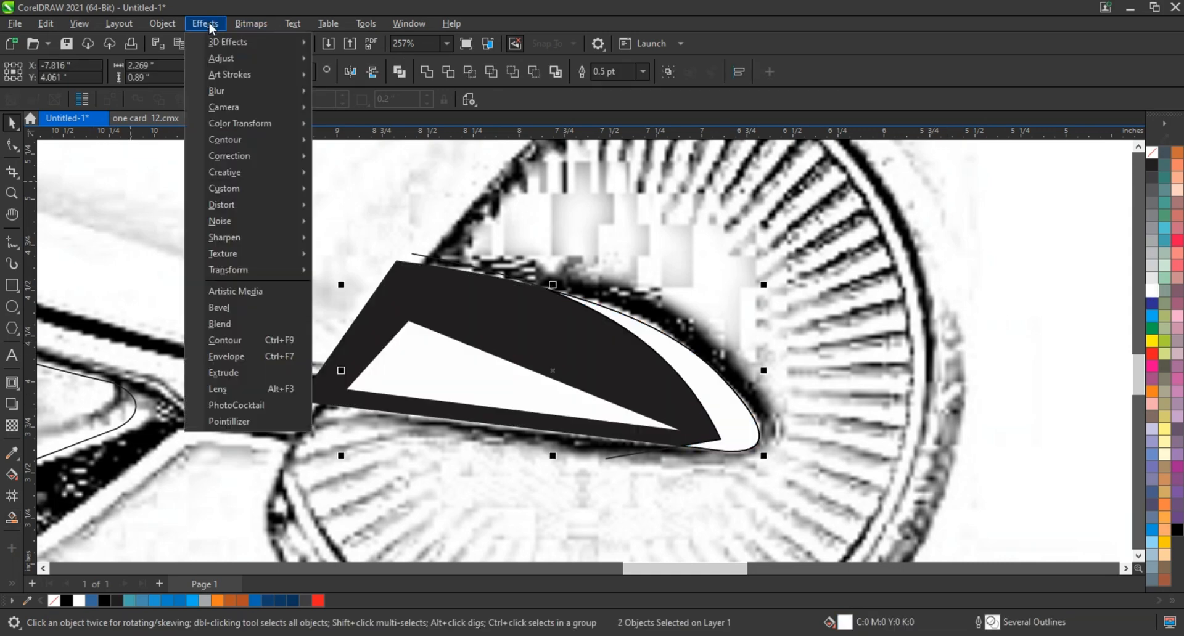
{"action": "left_click", "coordinate": [352, 121]}
{"action": "left_click", "coordinate": [683, 357]}
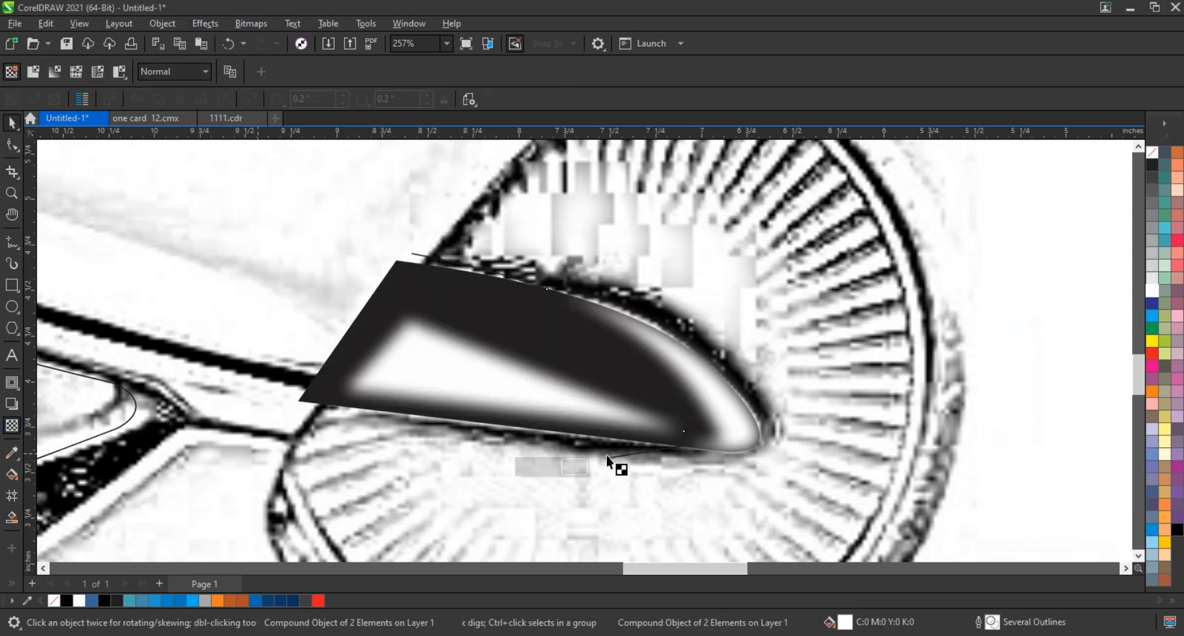
{"action": "right_click", "coordinate": [510, 370]}
{"action": "left_click", "coordinate": [568, 416]}
Step: Remove the fin's outline and move the fin onto the coloured motorcycle's front wheel
{"action": "left_click", "coordinate": [398, 267]}
{"action": "right_click", "coordinate": [1151, 152]}
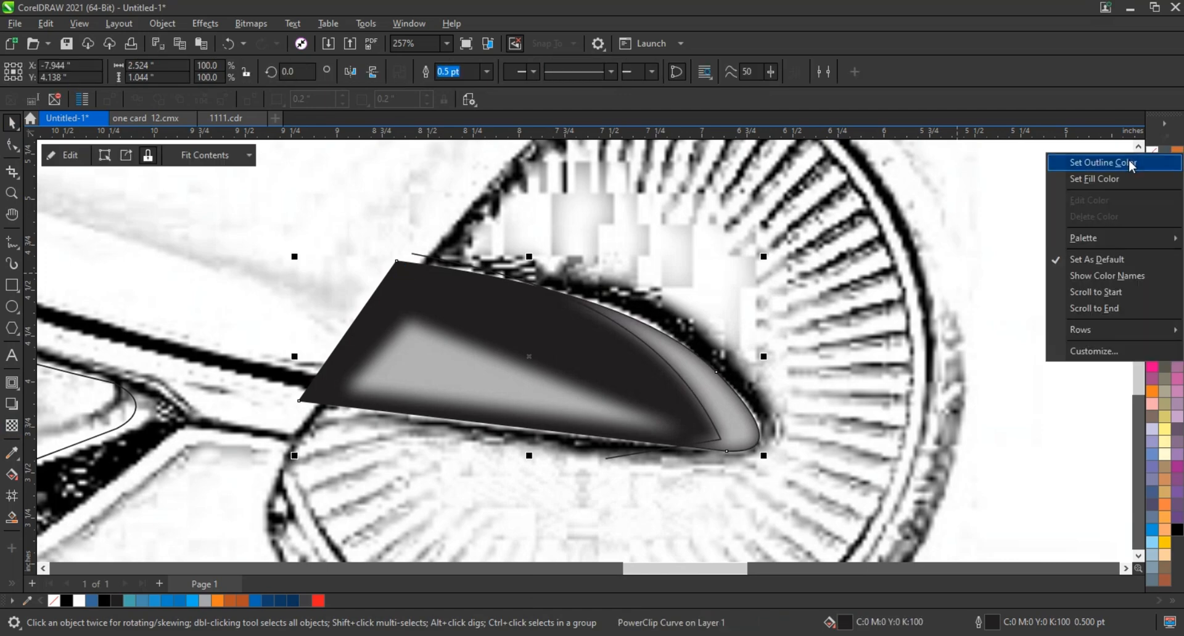
{"action": "left_click", "coordinate": [1131, 164]}
{"action": "scroll", "coordinate": [1016, 313], "scroll_direction": "down", "scroll_amount": 7}
{"action": "left_click_drag", "start_coordinate": [950, 324], "coordinate": [395, 321]}
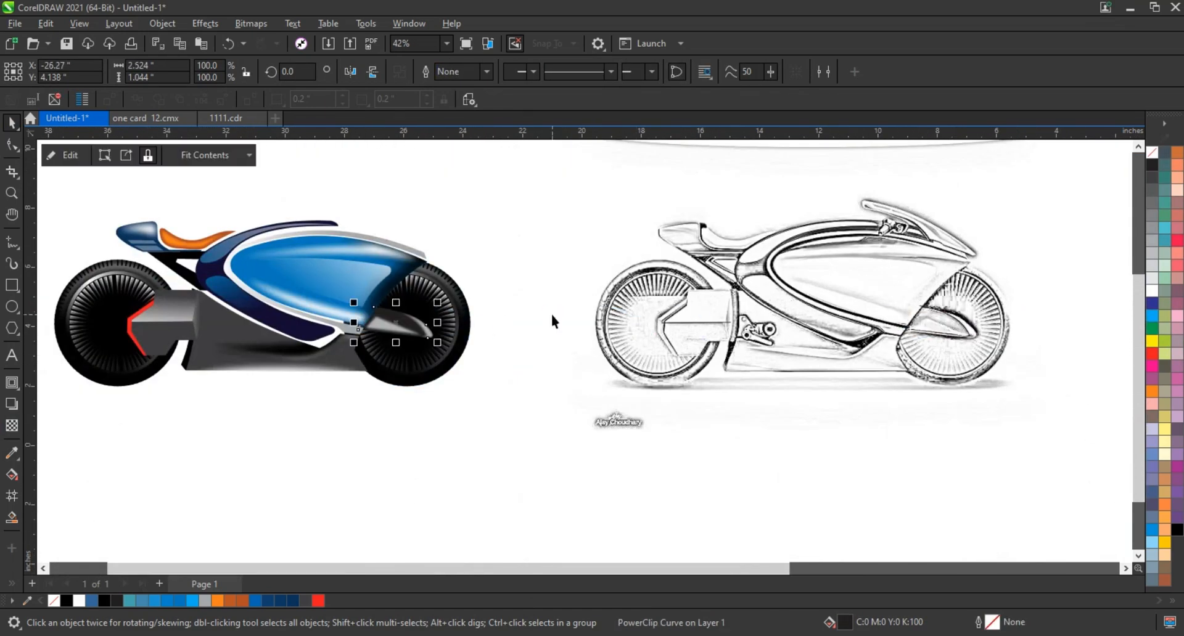
Step: Draw a closed four-corner polygon about 2.44 × 1.26 inches covering the upper part of the front-wheel fin
{"action": "left_click", "coordinate": [539, 284]}
{"action": "key", "text": "z"}
{"action": "left_click_drag", "start_coordinate": [528, 290], "coordinate": [336, 363]}
{"action": "key", "text": "F5"}
{"action": "left_click", "coordinate": [218, 258]}
{"action": "double_click", "coordinate": [624, 415]}
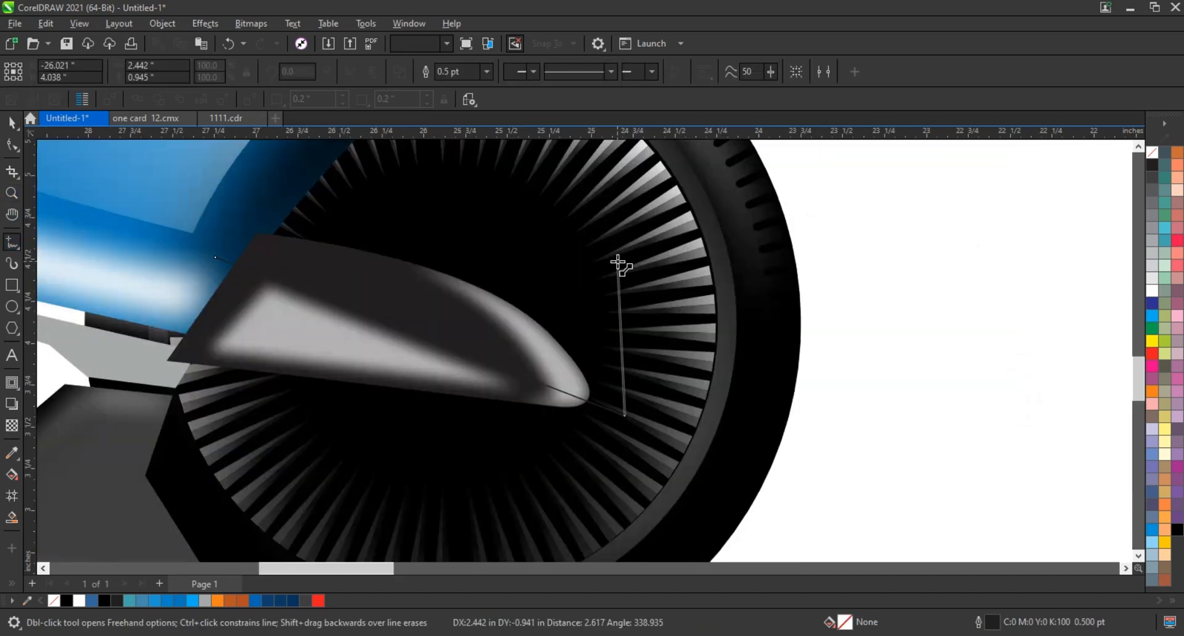
{"action": "double_click", "coordinate": [617, 261]}
{"action": "double_click", "coordinate": [276, 204]}
{"action": "left_click", "coordinate": [218, 258]}
Step: Fill the polygon over the fin with 80% black and remove its outline
{"action": "key", "text": "space"}
{"action": "left_click", "coordinate": [1151, 189]}
{"action": "right_click", "coordinate": [1151, 153]}
{"action": "left_click", "coordinate": [1128, 164]}
Step: PowerClip the grey polygon inside the fin and send it behind the blurred highlights
{"action": "right_click", "coordinate": [498, 308]}
{"action": "left_click", "coordinate": [543, 400]}
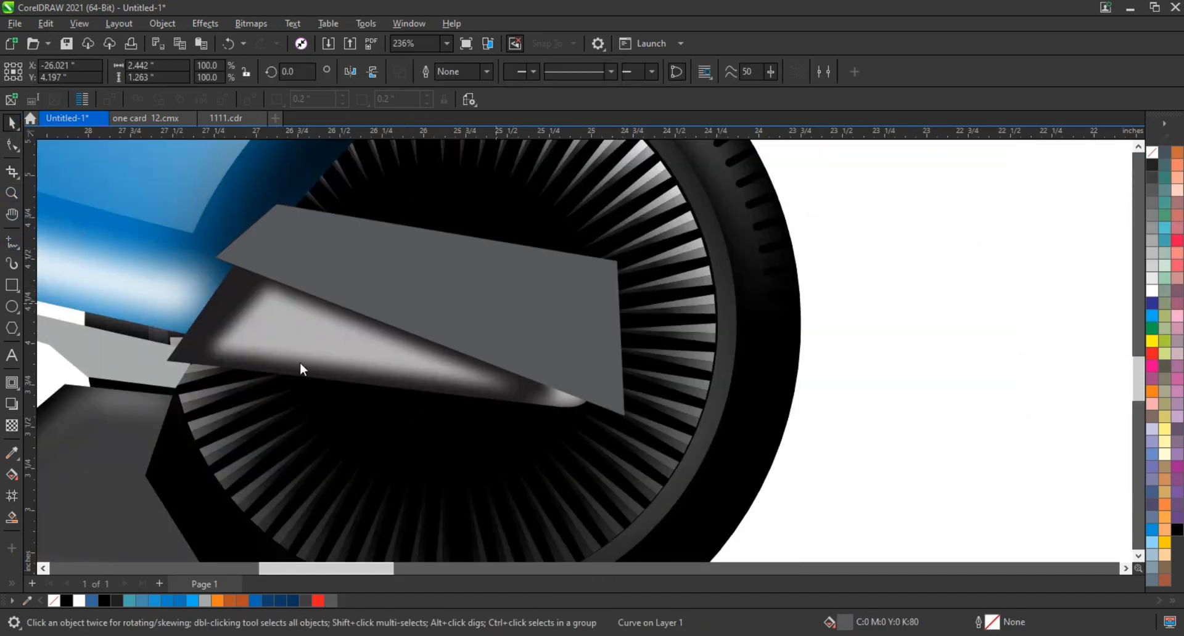
{"action": "left_click", "coordinate": [300, 364]}
{"action": "left_click", "coordinate": [350, 202]}
{"action": "key", "text": "shift+Page_Down"}
{"action": "right_click", "coordinate": [425, 308]}
{"action": "left_click", "coordinate": [471, 337]}
{"action": "scroll", "coordinate": [511, 336], "scroll_direction": "down", "scroll_amount": 4}
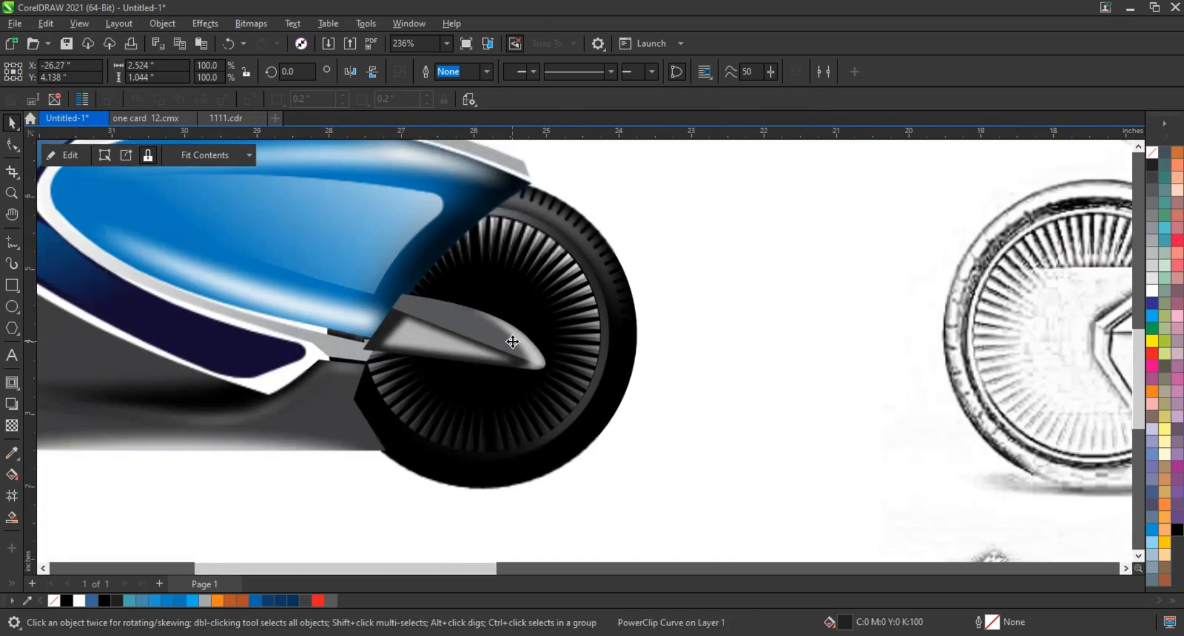
Step: Bring the blue body panel and the silver trim strip in front of the front-wheel fin
{"action": "left_click", "coordinate": [485, 237]}
{"action": "left_click", "coordinate": [481, 227], "text": "shift"}
{"action": "key", "text": "shift+Page_Up"}
{"action": "left_click", "coordinate": [388, 348]}
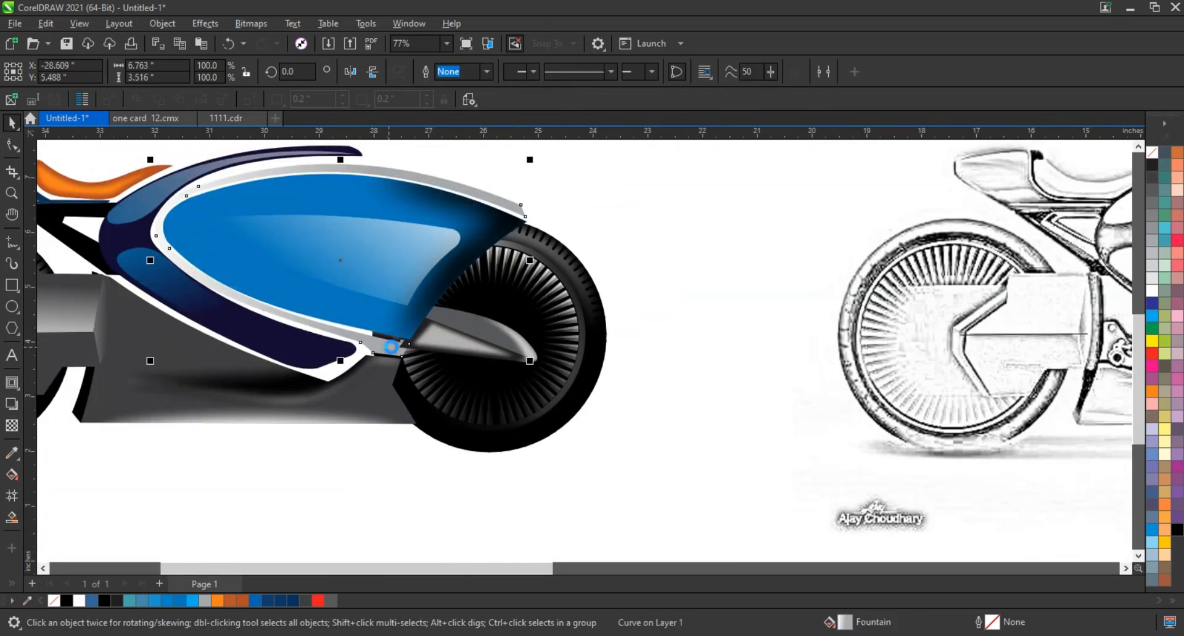
{"action": "key", "text": "shift+Page_Up"}
{"action": "scroll", "coordinate": [478, 313], "scroll_direction": "down", "scroll_amount": 3}
{"action": "left_click", "coordinate": [500, 436]}
{"action": "scroll", "coordinate": [345, 382], "scroll_direction": "down", "scroll_amount": 1}
Step: Trace the sketch's windscreen as a closed eight-node shape of straight segments
{"action": "left_click", "coordinate": [11, 193]}
{"action": "left_click_drag", "start_coordinate": [552, 224], "coordinate": [1002, 411]}
{"action": "left_click_drag", "start_coordinate": [527, 190], "coordinate": [798, 307]}
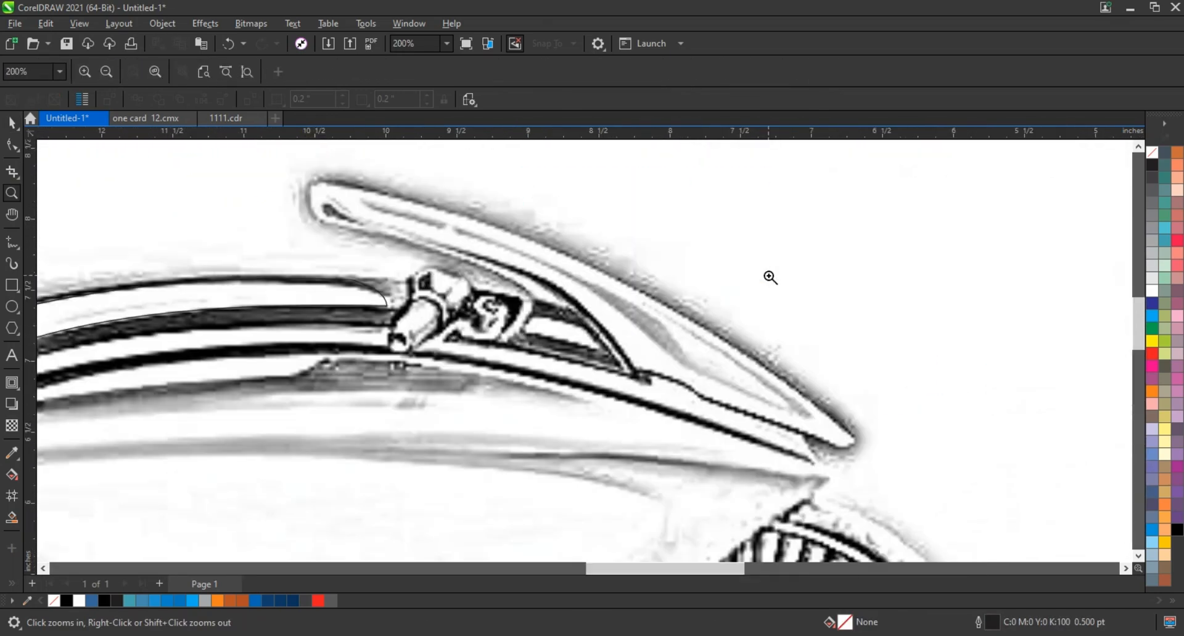
{"action": "key", "text": "F5"}
{"action": "left_click", "coordinate": [335, 185]}
{"action": "double_click", "coordinate": [333, 224]}
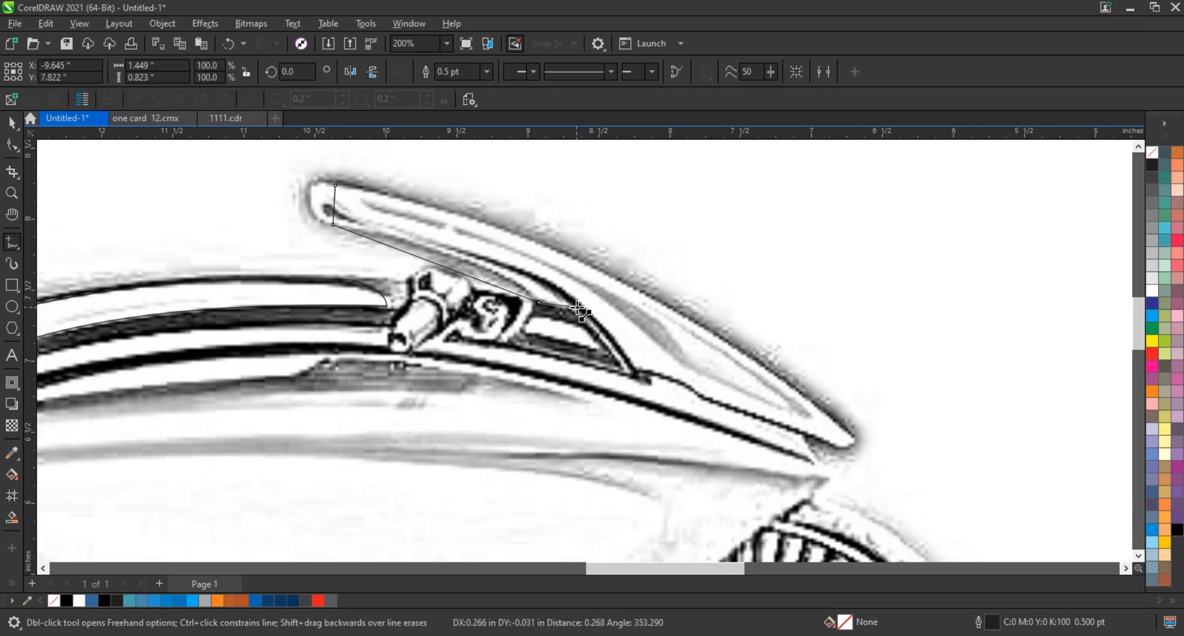
Step: Convert the windscreen's segments to curves and bend its long edges and rounded ends to match the sketch
{"action": "left_click", "coordinate": [10, 148]}
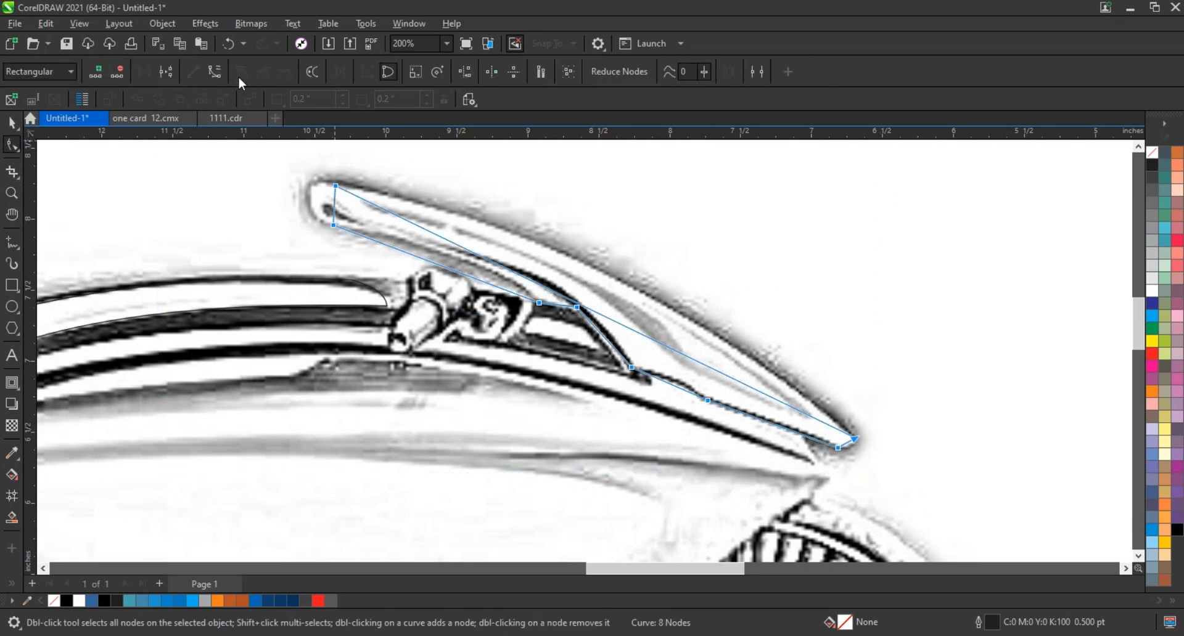
{"action": "left_click_drag", "start_coordinate": [676, 388], "coordinate": [680, 382]}
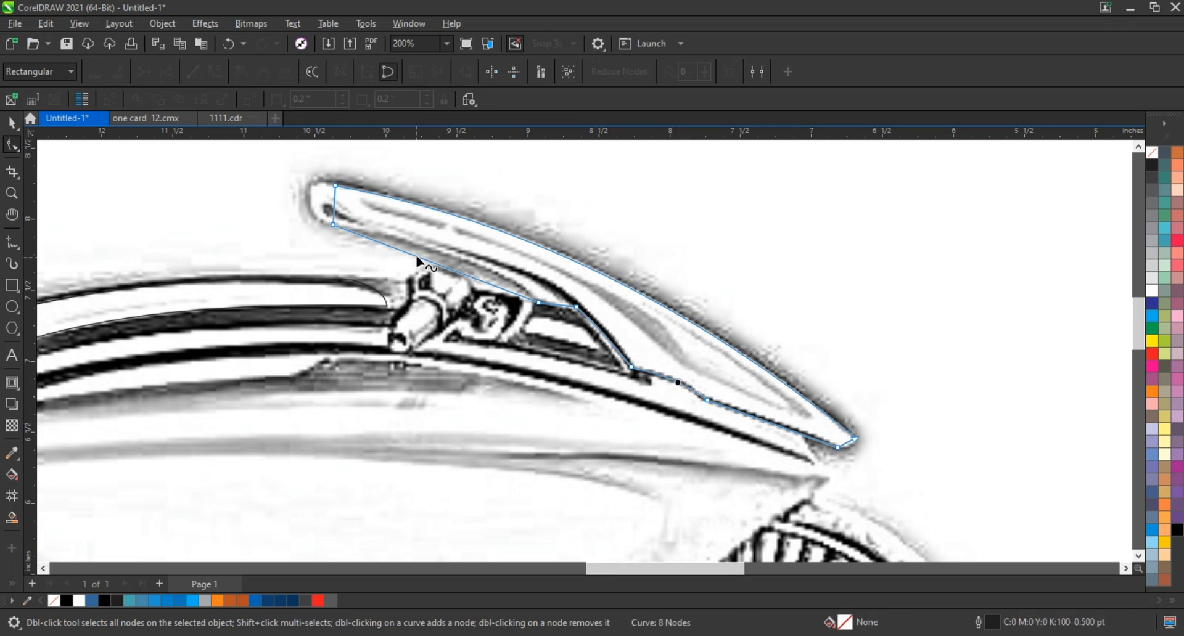
{"action": "left_click_drag", "start_coordinate": [418, 257], "coordinate": [430, 251]}
{"action": "left_click", "coordinate": [334, 186]}
{"action": "left_click_drag", "start_coordinate": [335, 199], "coordinate": [308, 177]}
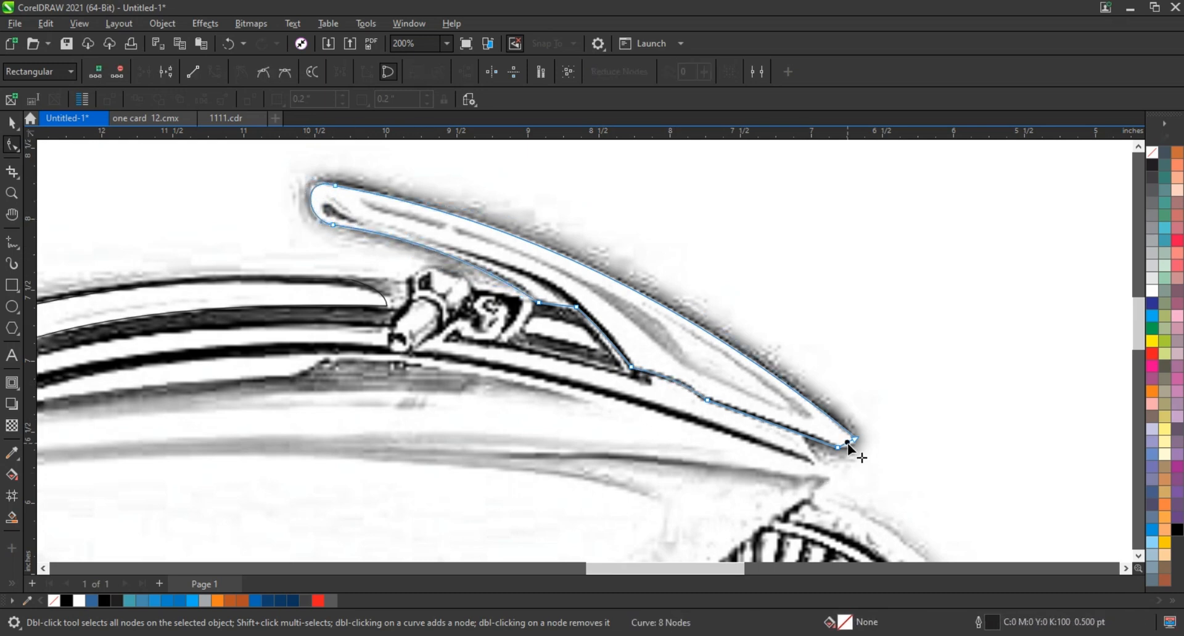
Step: Draw a three-node inner panel about 3.08 × 1.5 inches inside the windscreen and curve its edges
{"action": "key", "text": "F5"}
{"action": "left_click", "coordinate": [373, 205]}
{"action": "double_click", "coordinate": [690, 373]}
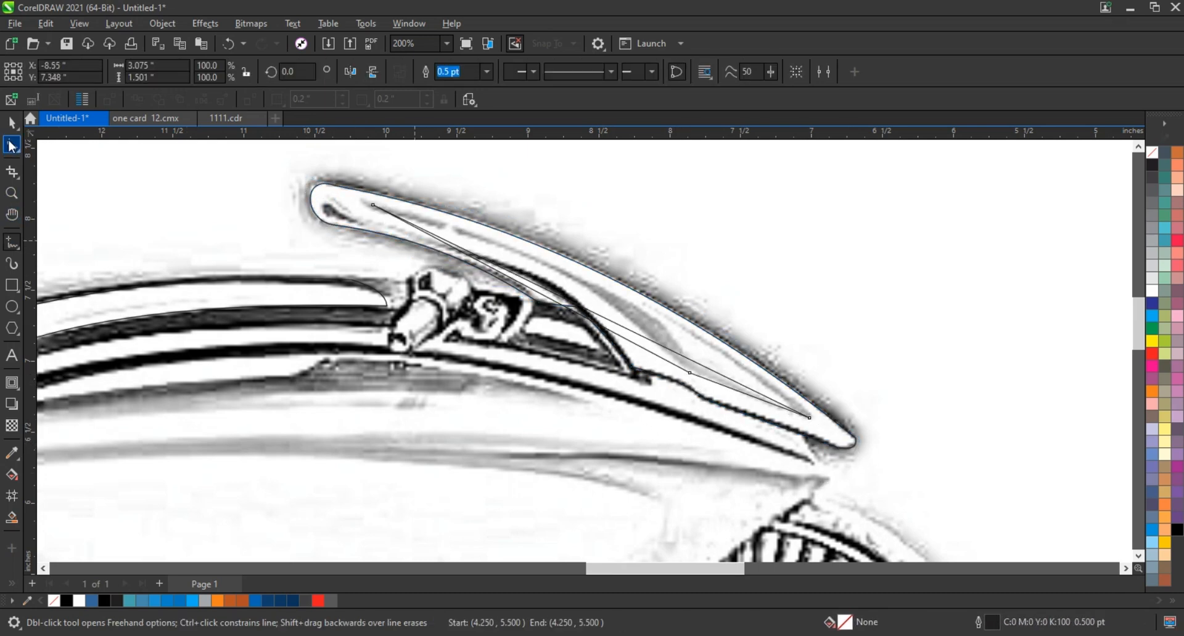
{"action": "left_click", "coordinate": [10, 146]}
{"action": "left_click_drag", "start_coordinate": [617, 325], "coordinate": [631, 300]}
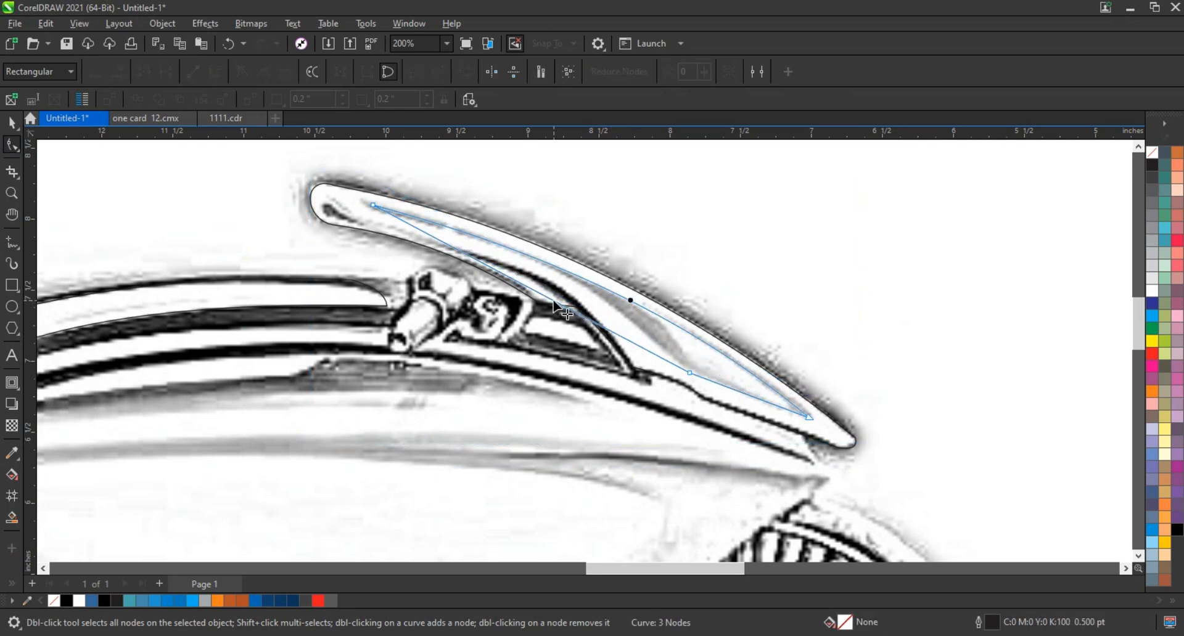
Step: Add a small facet about 0.89 × 0.58 inches in the windscreen's inner panel and fill the panel C75 M28 blue
{"action": "key", "text": "F5"}
{"action": "left_click", "coordinate": [658, 322]}
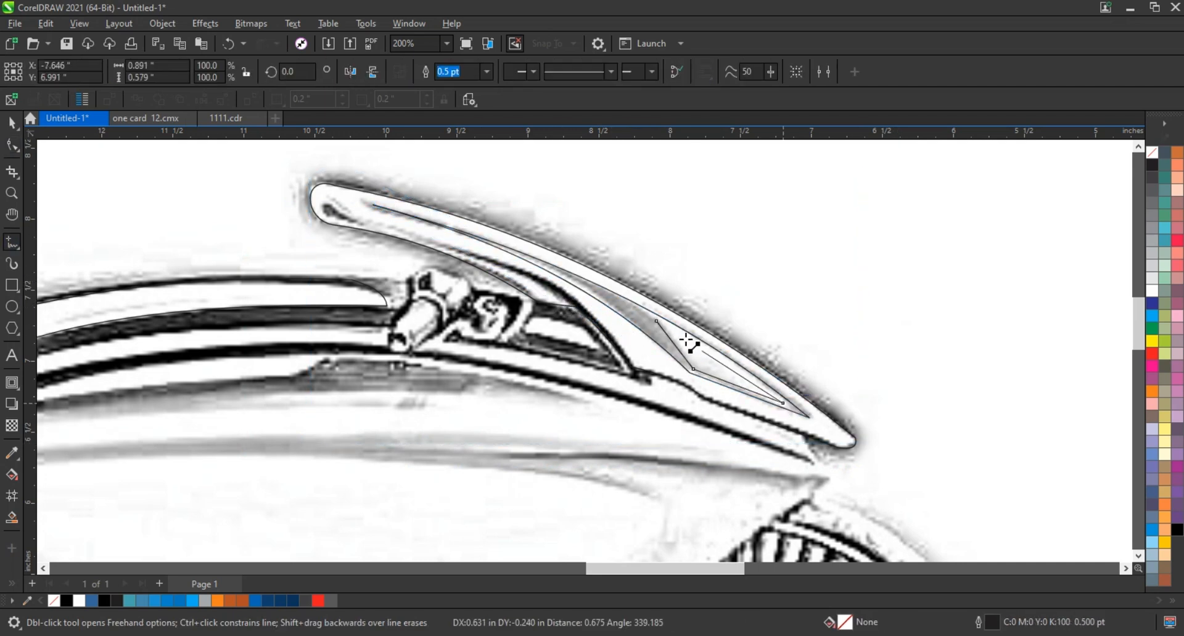
{"action": "key", "text": "space"}
{"action": "left_click", "coordinate": [156, 602]}
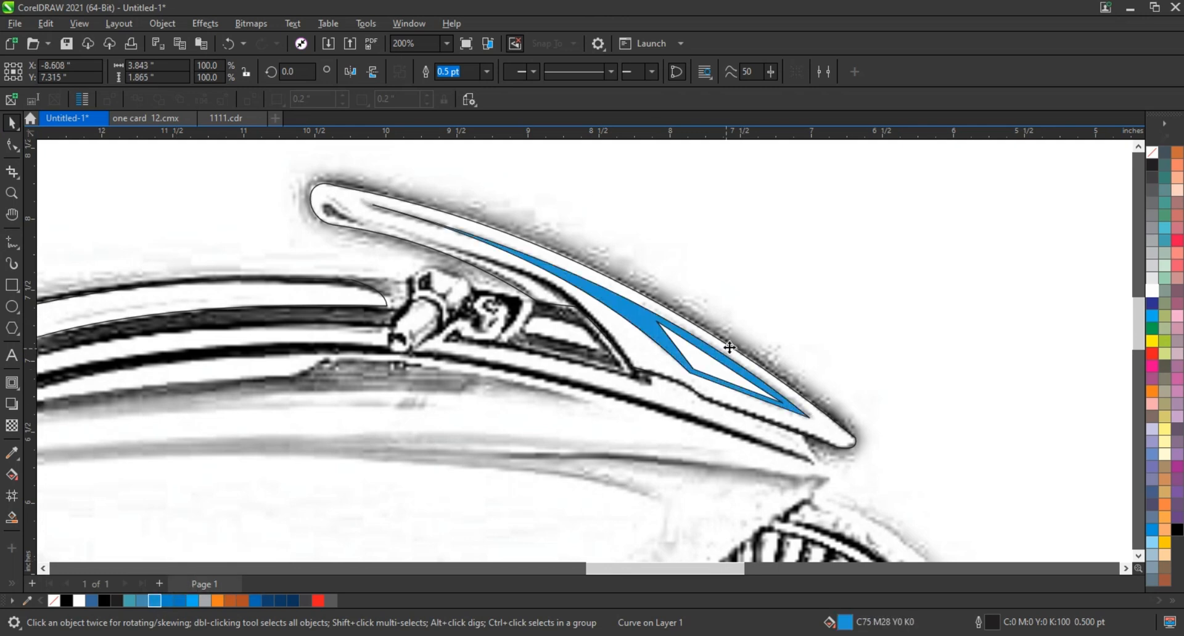
Step: Give the windscreen a grey-to-white linear fountain fill and draw a facet about 0.49 × 0.22 inches at its upper end
{"action": "key", "text": "g"}
{"action": "left_click_drag", "start_coordinate": [478, 250], "coordinate": [942, 462]}
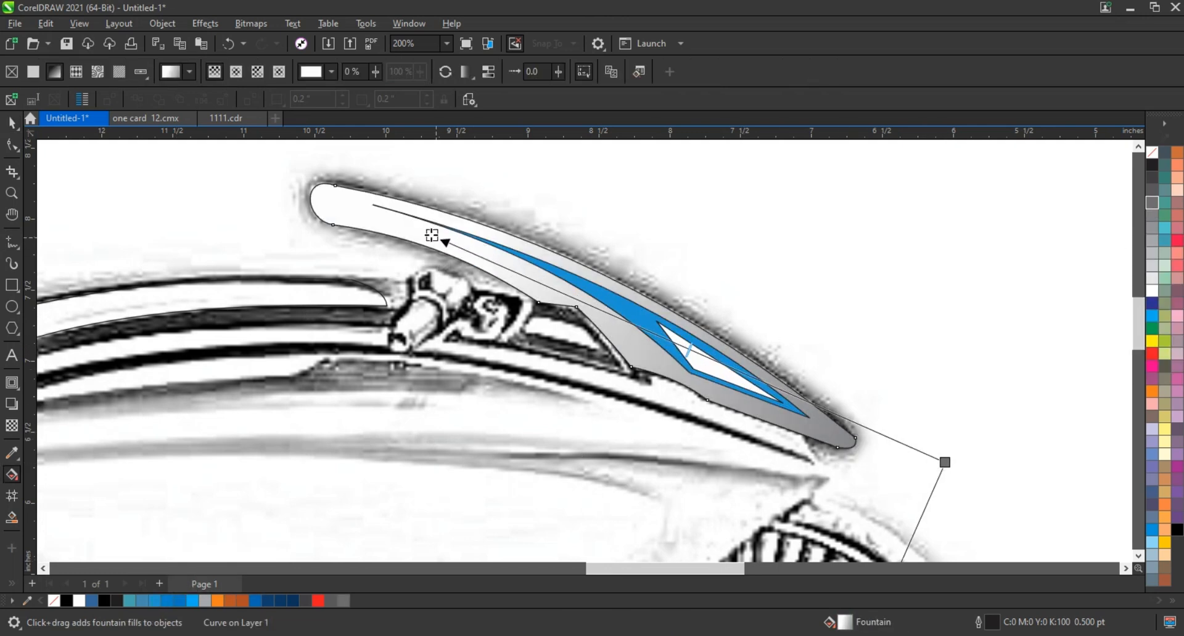
{"action": "key", "text": "F5"}
{"action": "left_click", "coordinate": [318, 200]}
{"action": "left_click", "coordinate": [317, 198]}
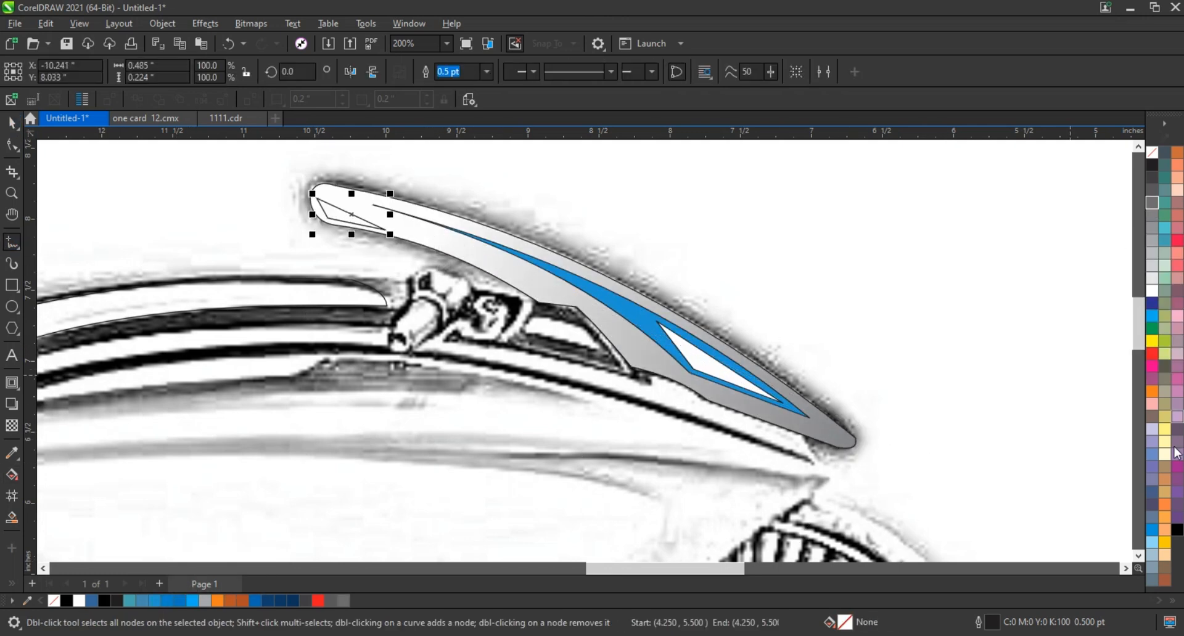
Step: Remove the outlines from the windscreen shapes and move the windscreen onto the coloured motorcycle
{"action": "key", "text": "space"}
{"action": "left_click", "coordinate": [66, 602]}
{"action": "left_click", "coordinate": [706, 360]}
{"action": "left_click", "coordinate": [645, 320], "text": "shift"}
{"action": "left_click", "coordinate": [638, 351], "text": "shift"}
{"action": "right_click", "coordinate": [1152, 153]}
{"action": "scroll", "coordinate": [971, 266], "scroll_direction": "down", "scroll_amount": 4}
{"action": "scroll", "coordinate": [969, 268], "scroll_direction": "down", "scroll_amount": 2}
{"action": "left_click_drag", "start_coordinate": [888, 273], "coordinate": [350, 273]}
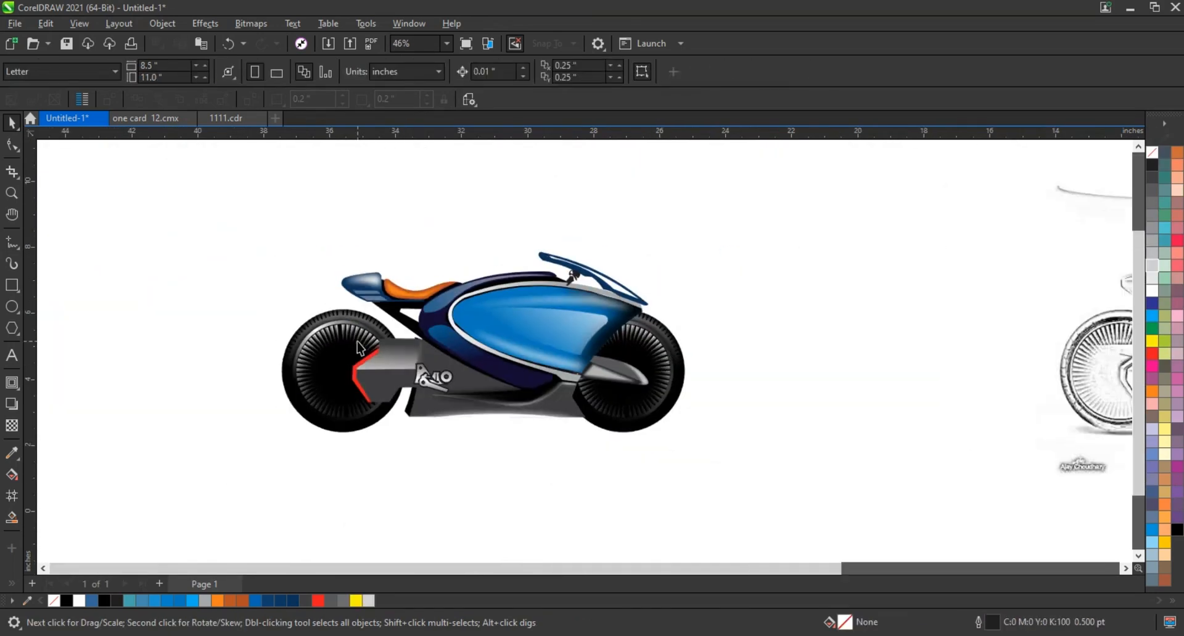
Step: Add a one-step inward contour with a 0.048-inch offset to the white shape inside the motorcycle's windscreen
{"action": "scroll", "coordinate": [355, 338], "scroll_direction": "down", "scroll_amount": 1}
{"action": "left_click", "coordinate": [12, 194]}
{"action": "left_click_drag", "start_coordinate": [485, 267], "coordinate": [621, 334]}
{"action": "key", "text": "space"}
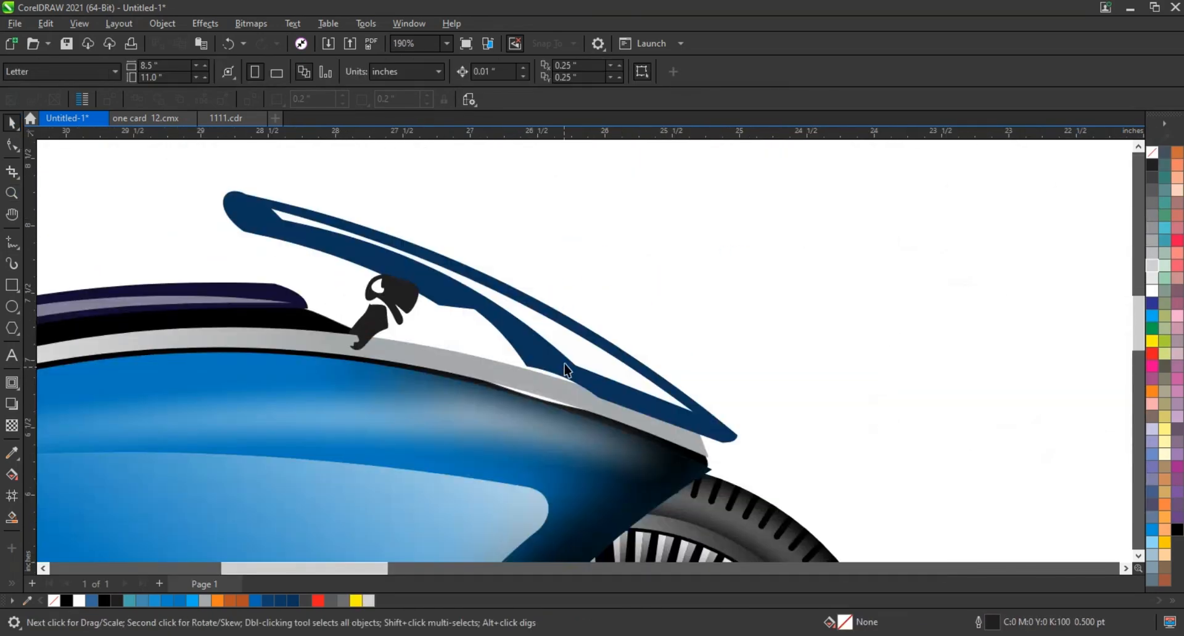
{"action": "left_click", "coordinate": [576, 269]}
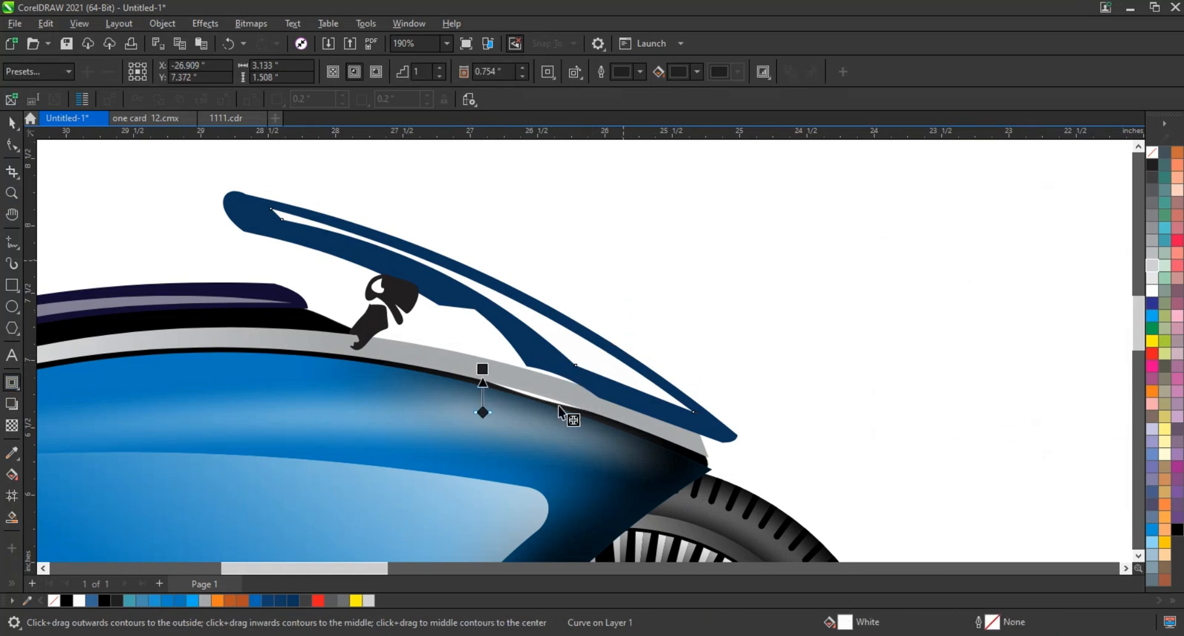
{"action": "left_click_drag", "start_coordinate": [561, 415], "coordinate": [563, 416]}
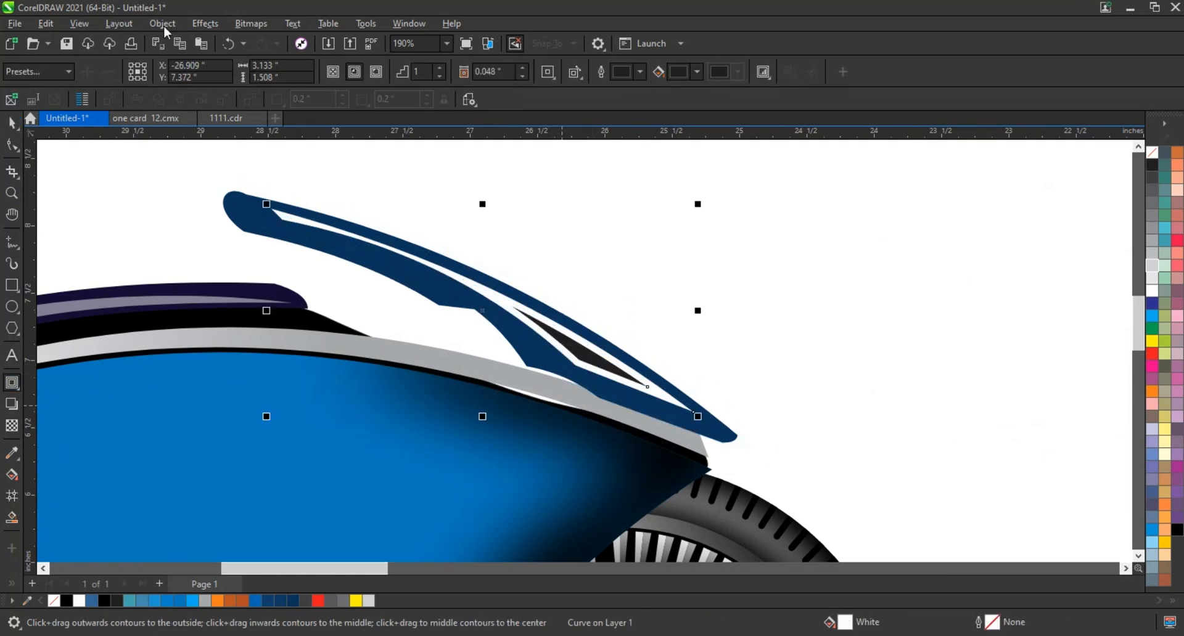
Step: Break the windscreen's contour apart and fill the separated inner shape with dark blue C100 M81 Y33 K35
{"action": "left_click", "coordinate": [175, 26]}
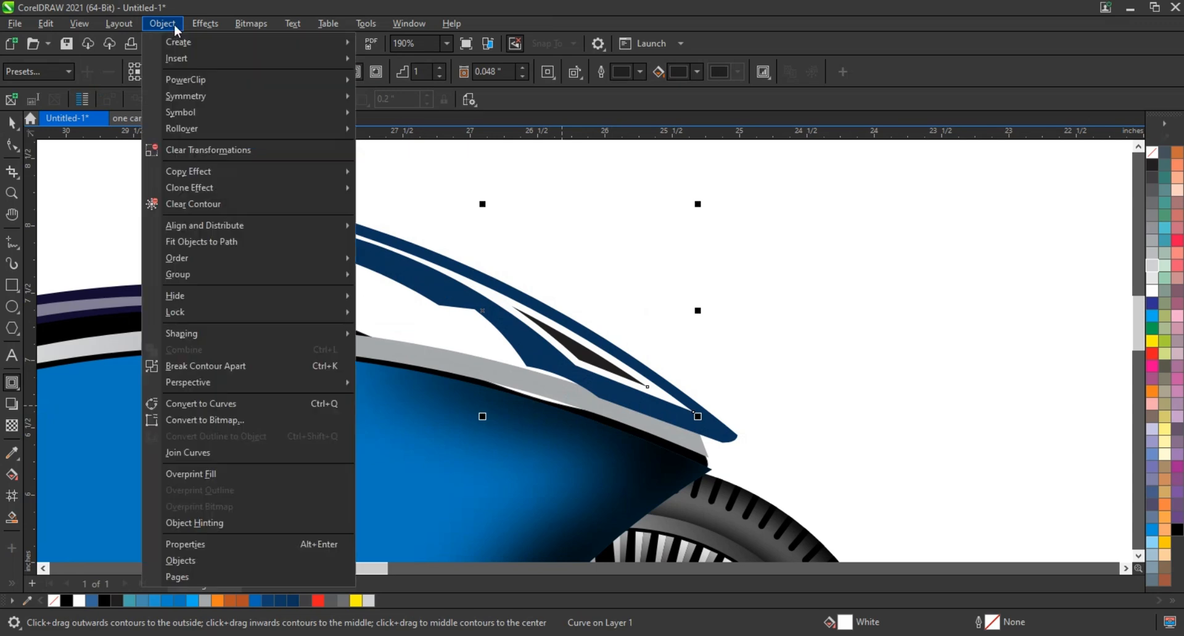
{"action": "left_click", "coordinate": [198, 365]}
{"action": "left_click", "coordinate": [583, 355]}
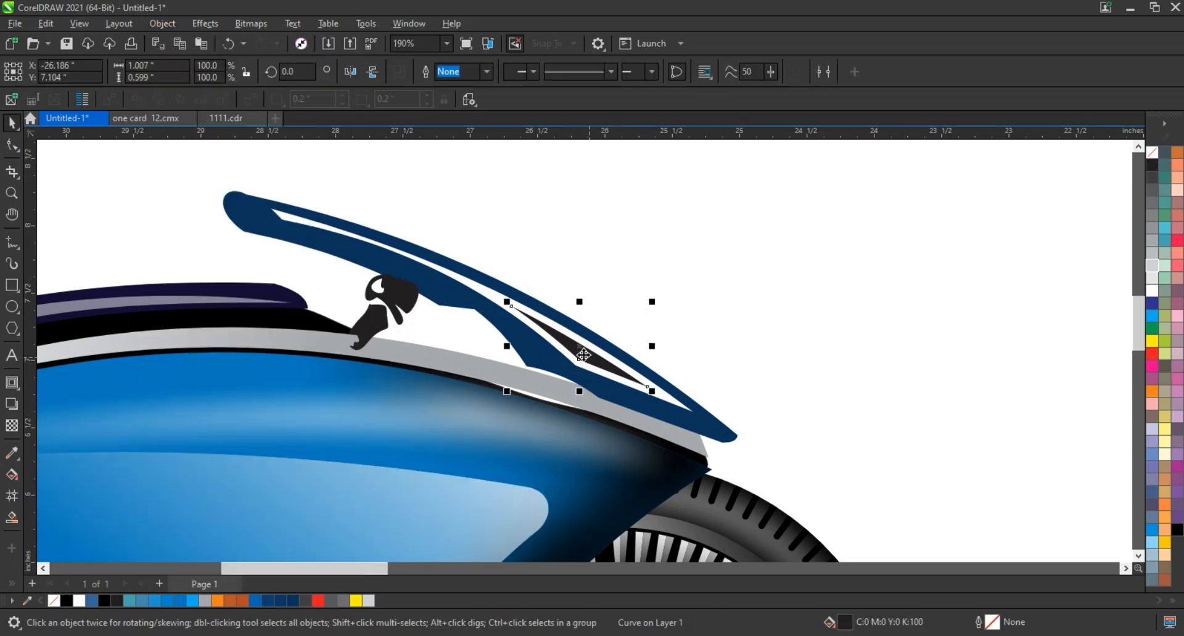
{"action": "scroll", "coordinate": [586, 317], "scroll_direction": "down", "scroll_amount": 11}
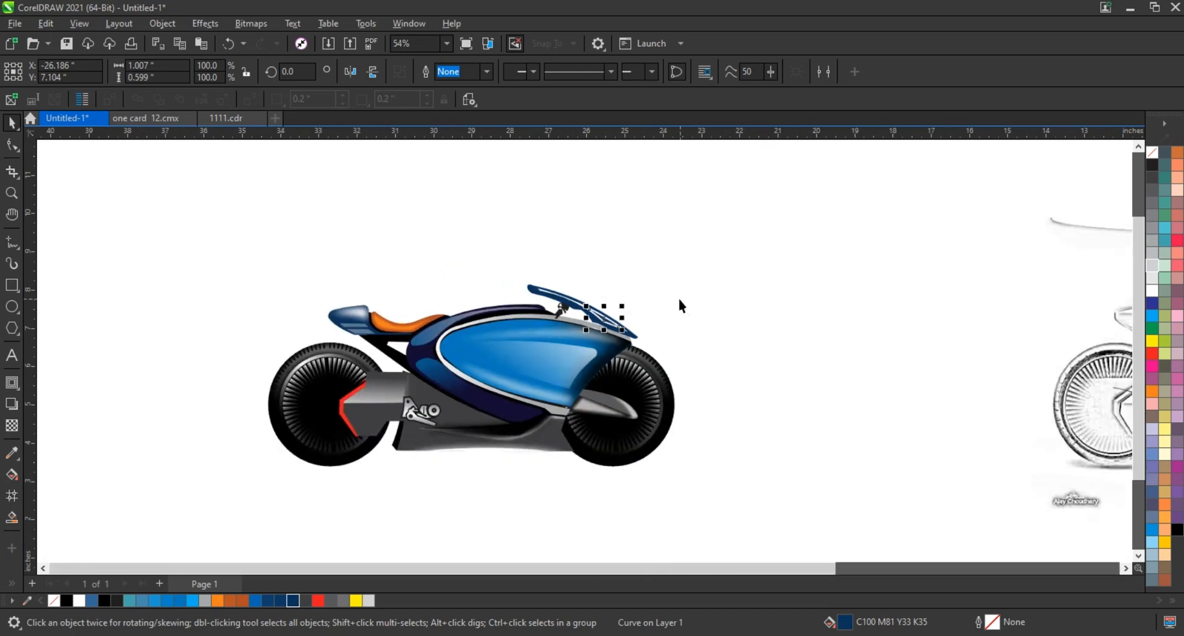
{"action": "left_click", "coordinate": [722, 272]}
Step: Move the reference sketch off the page so it sits directly beside the front wheel of the coloured motorcycle
{"action": "scroll", "coordinate": [721, 272], "scroll_direction": "down", "scroll_amount": 1}
{"action": "left_click_drag", "start_coordinate": [759, 267], "coordinate": [320, 410]}
{"action": "scroll", "coordinate": [320, 409], "scroll_direction": "down", "scroll_amount": 1}
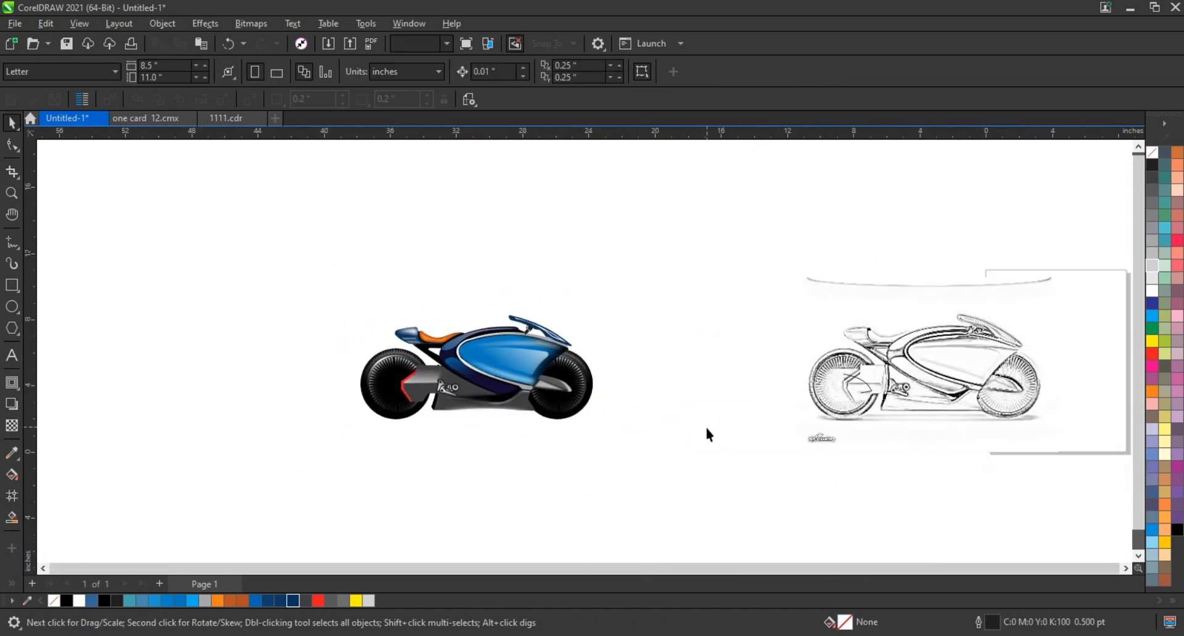
{"action": "left_click_drag", "start_coordinate": [276, 455], "coordinate": [275, 455]}
{"action": "left_click_drag", "start_coordinate": [902, 397], "coordinate": [702, 380]}
{"action": "left_click_drag", "start_coordinate": [587, 307], "coordinate": [586, 308]}
{"action": "key", "text": "z"}
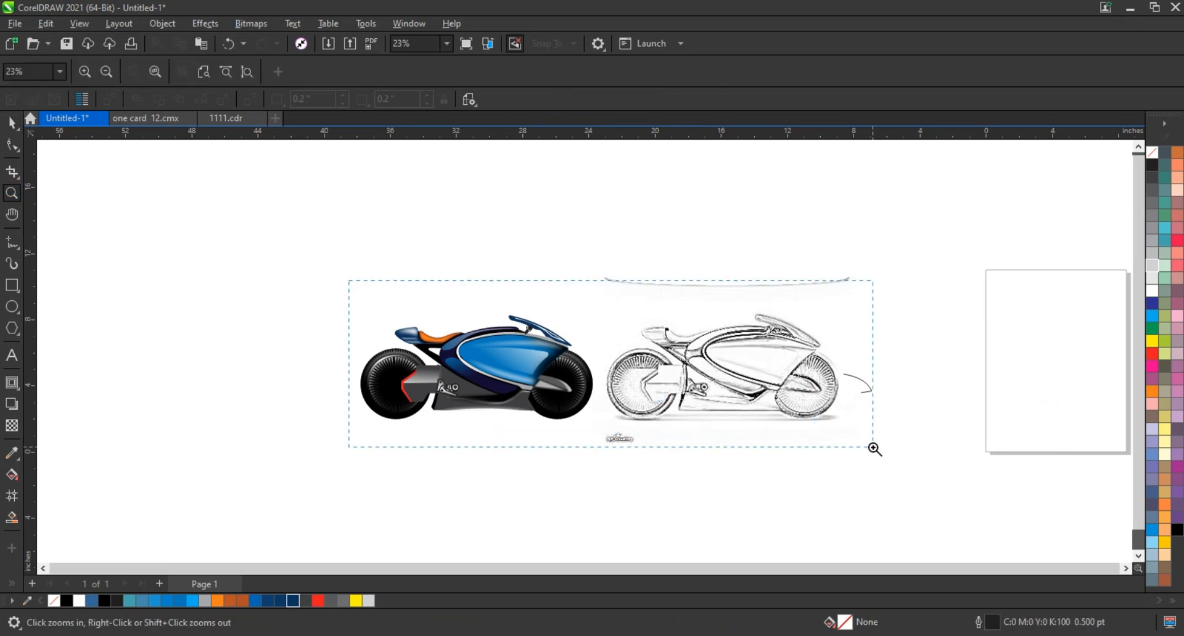
{"action": "left_click_drag", "start_coordinate": [874, 449], "coordinate": [875, 449]}
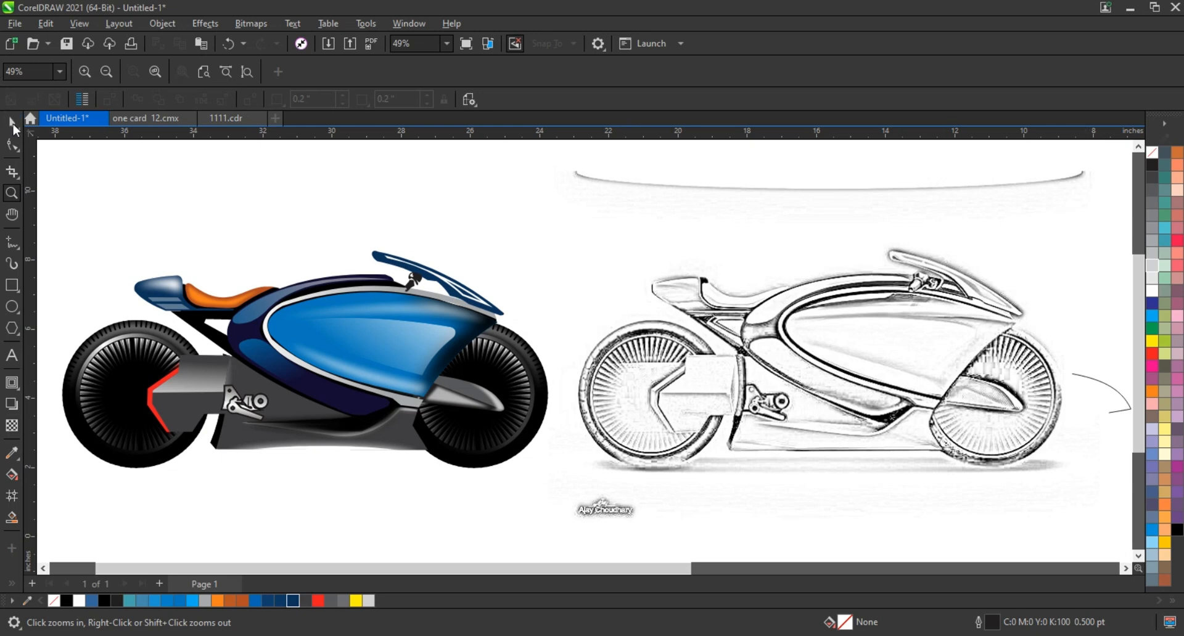
{"action": "left_click", "coordinate": [12, 124]}
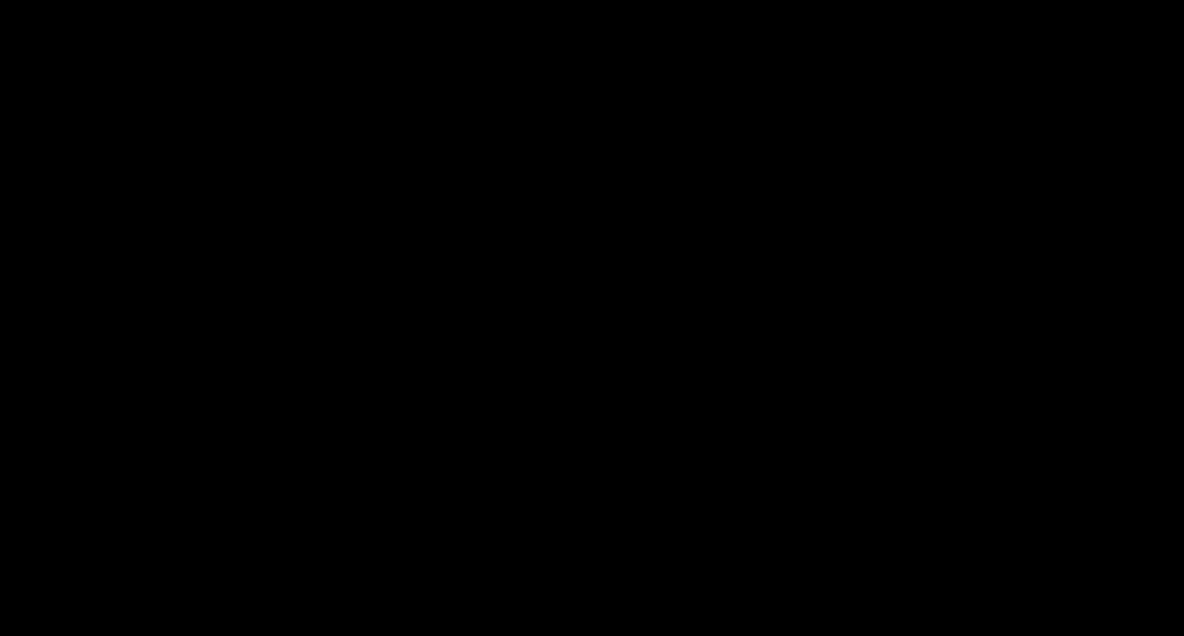